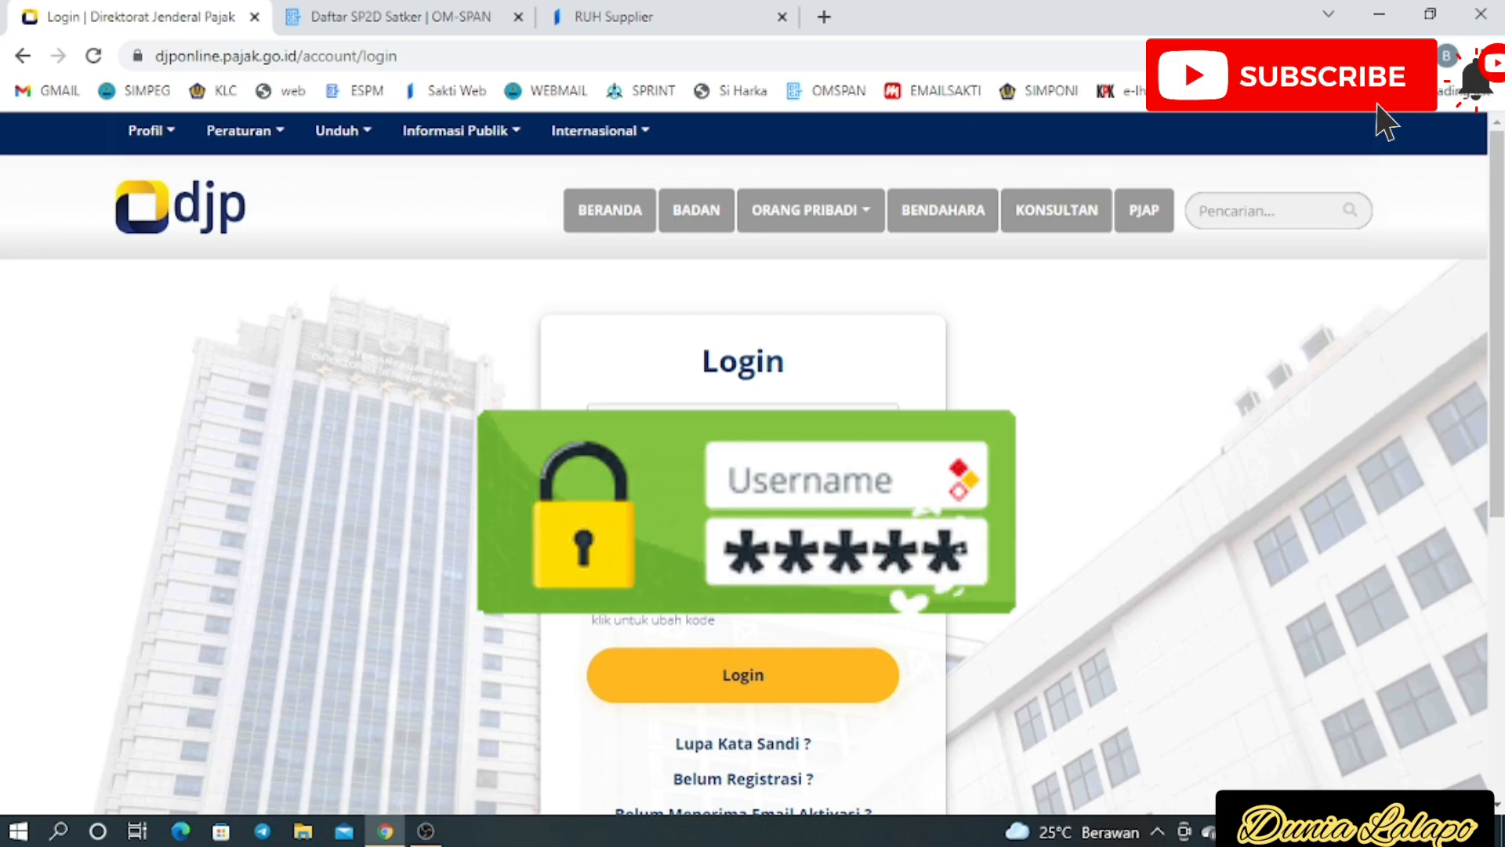
Log in to the tax account and open the SPT Unifikasi section of the e-Bupot Instansi Pemerintah pre-reporting service
{"action": "left_click", "coordinate": [760, 677]}
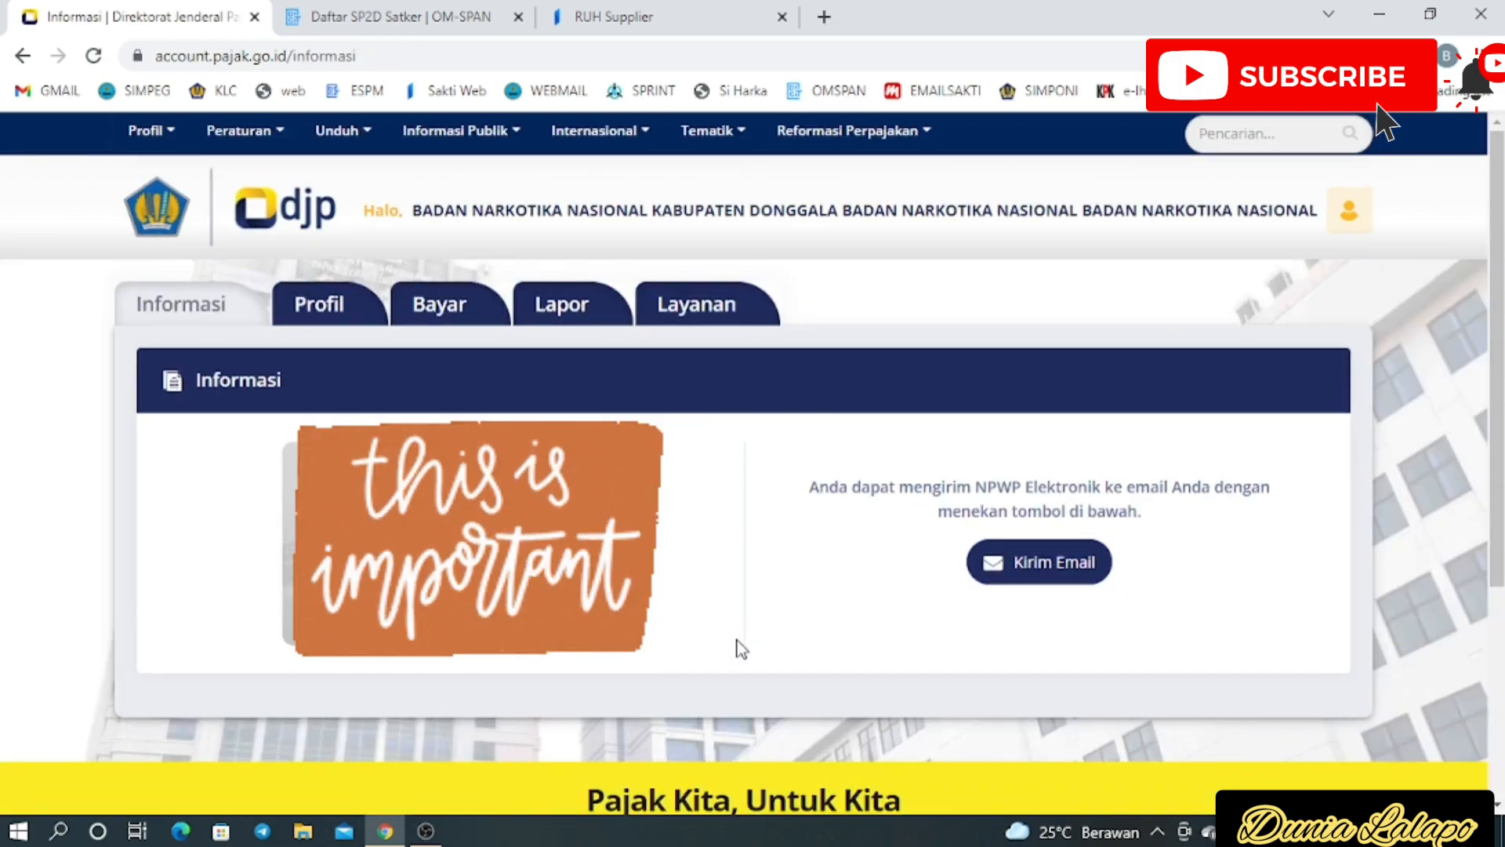
{"action": "left_click", "coordinate": [553, 304]}
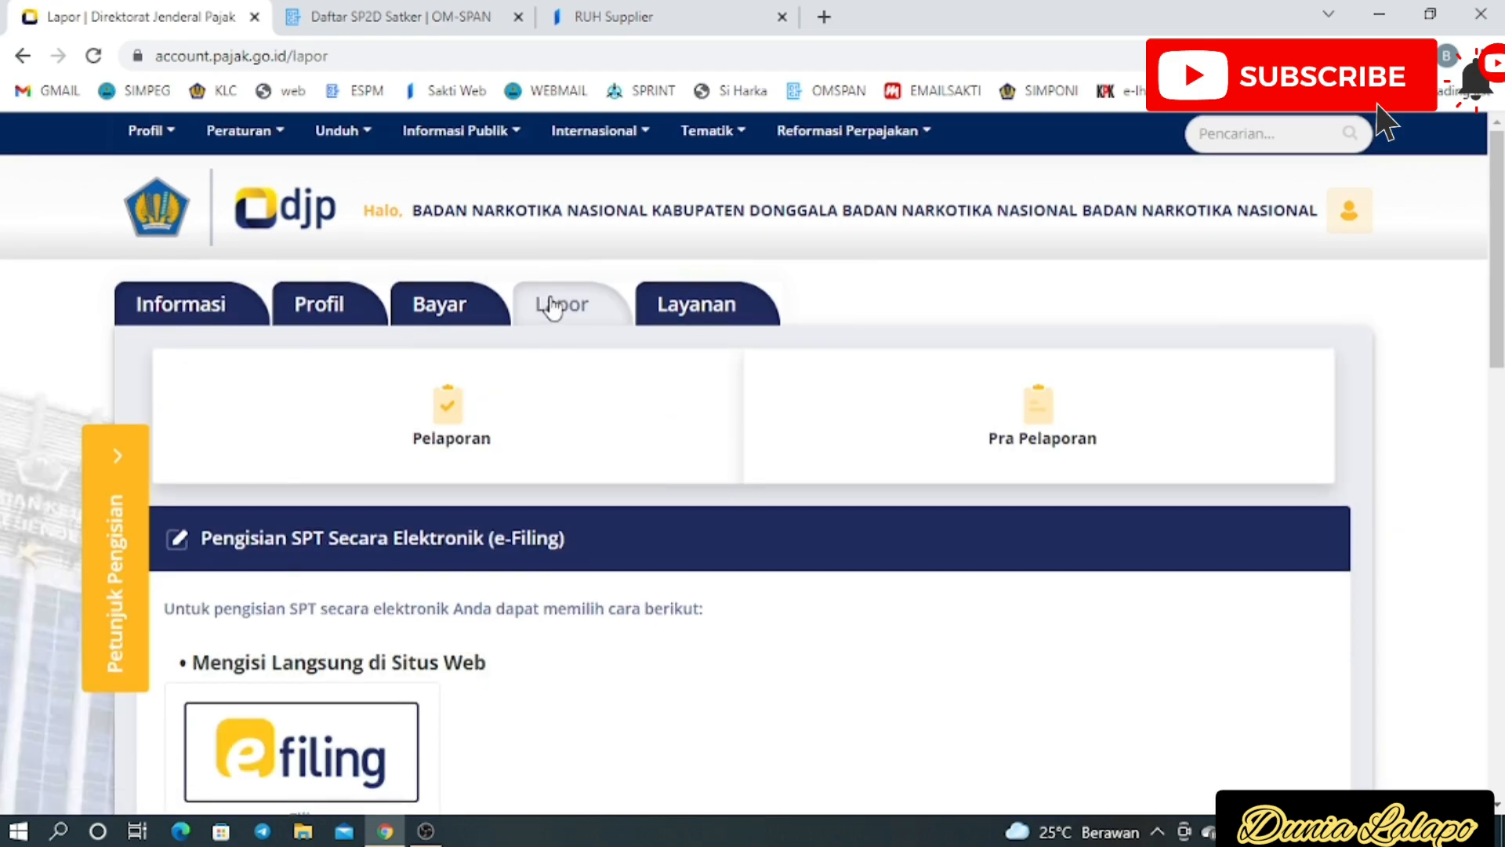
{"action": "left_click", "coordinate": [1061, 438]}
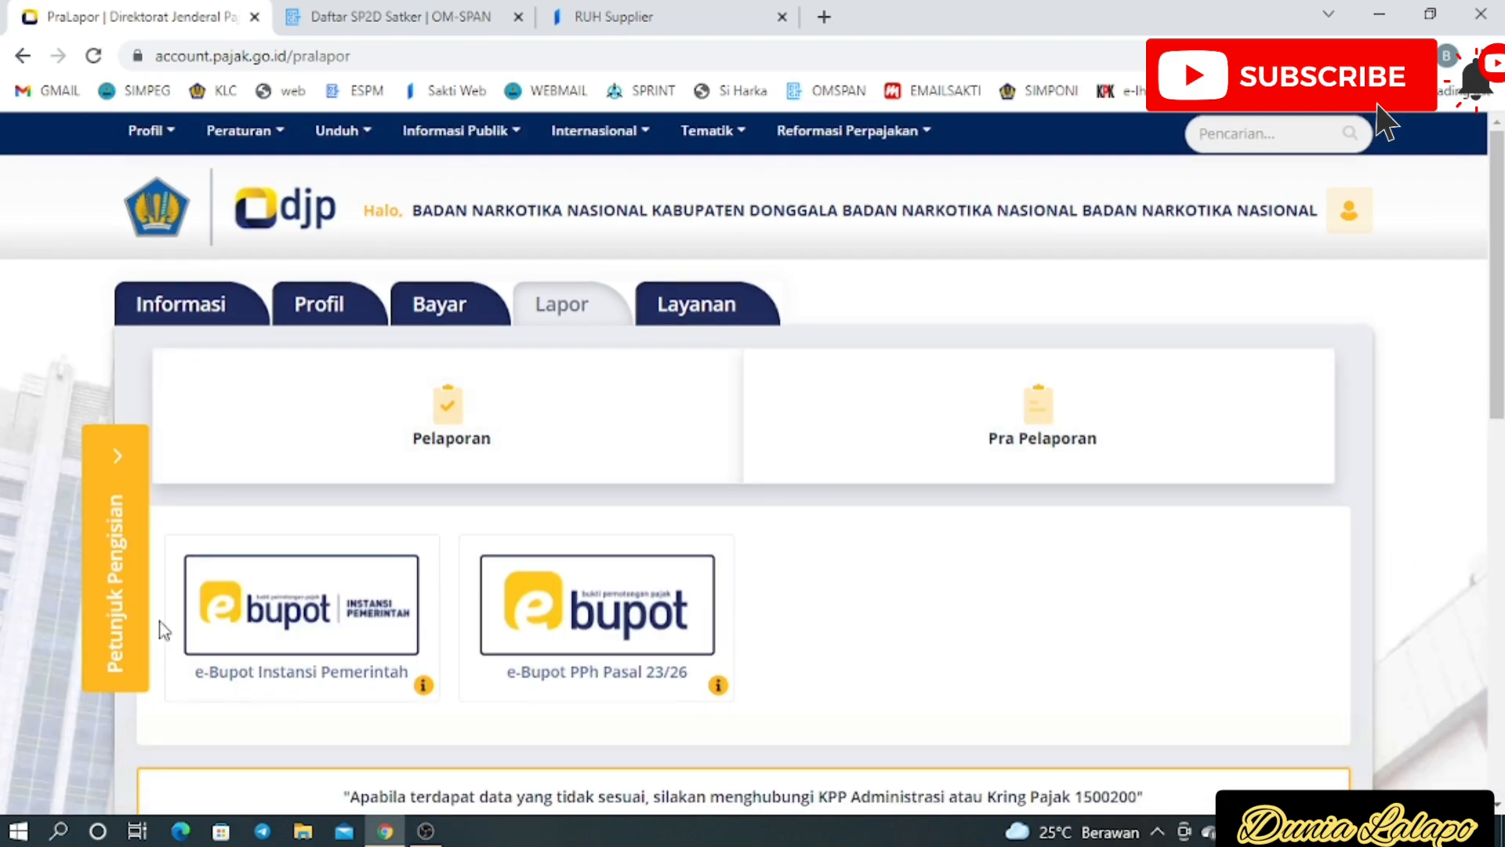
{"action": "left_click", "coordinate": [331, 631]}
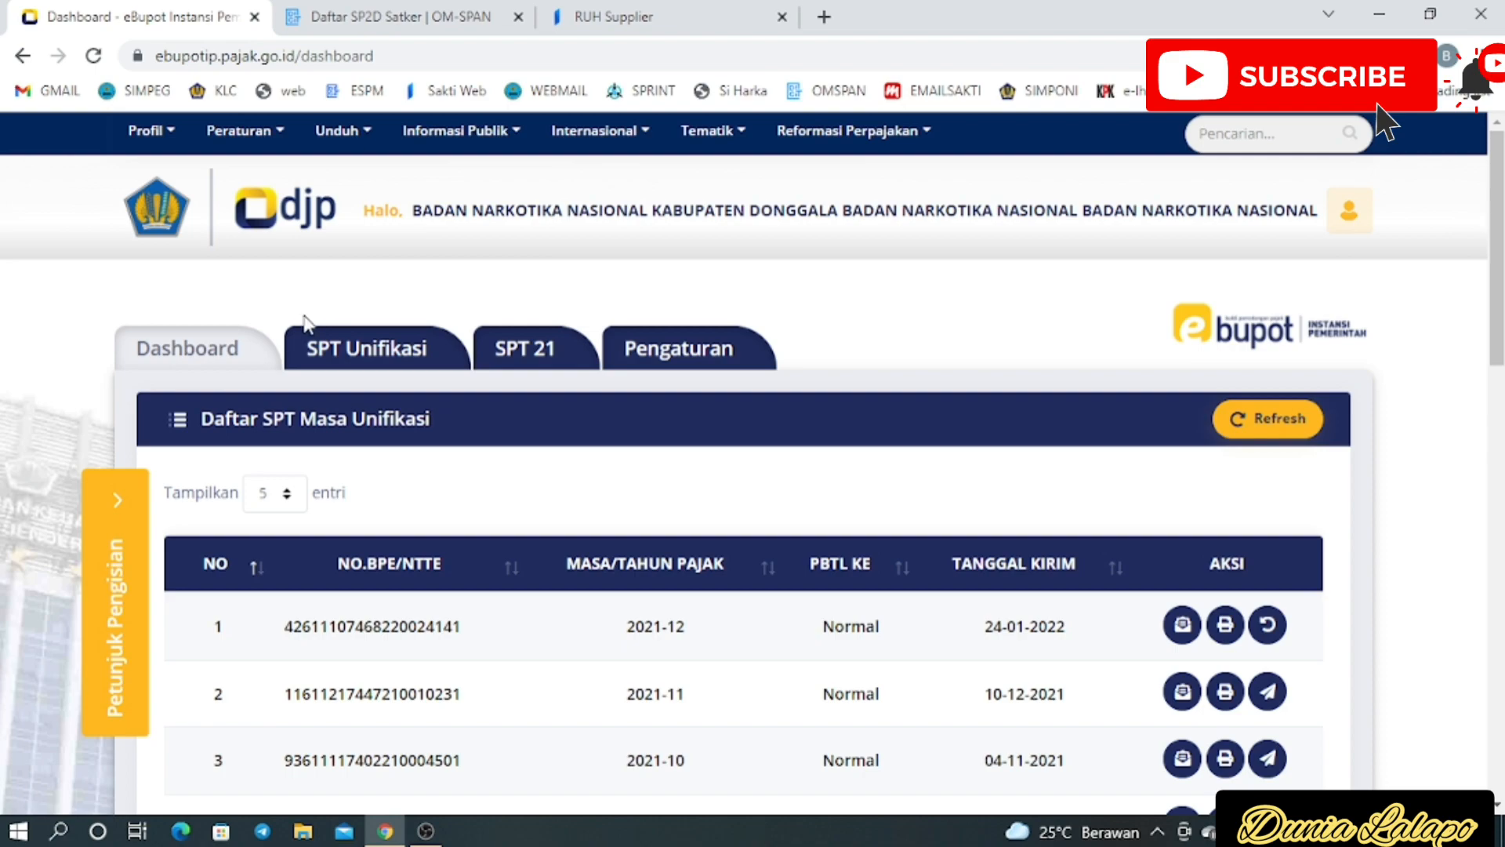
{"action": "left_click", "coordinate": [369, 361]}
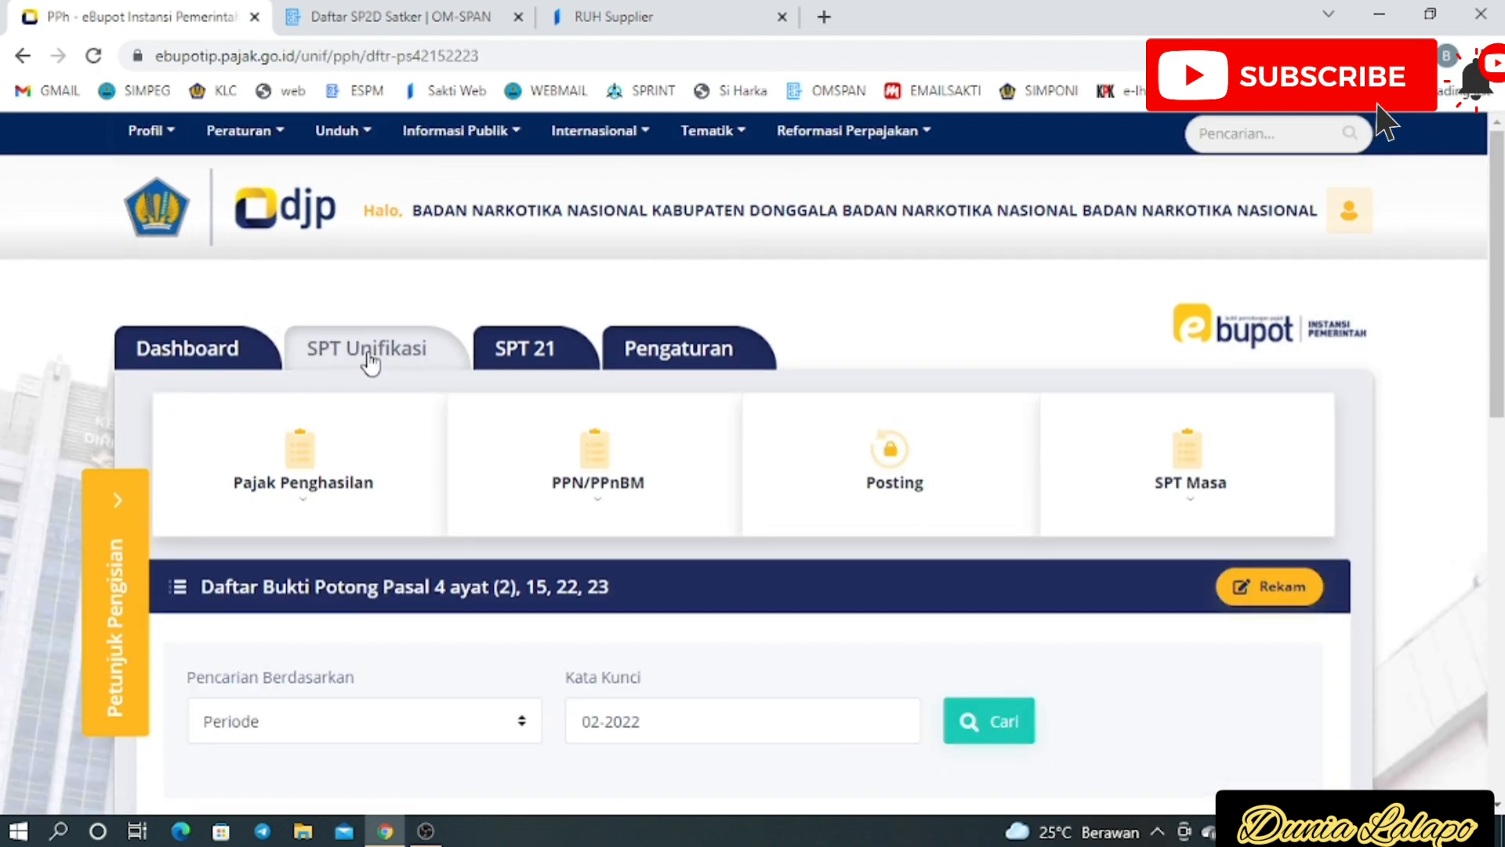
{"action": "left_click", "coordinate": [304, 500]}
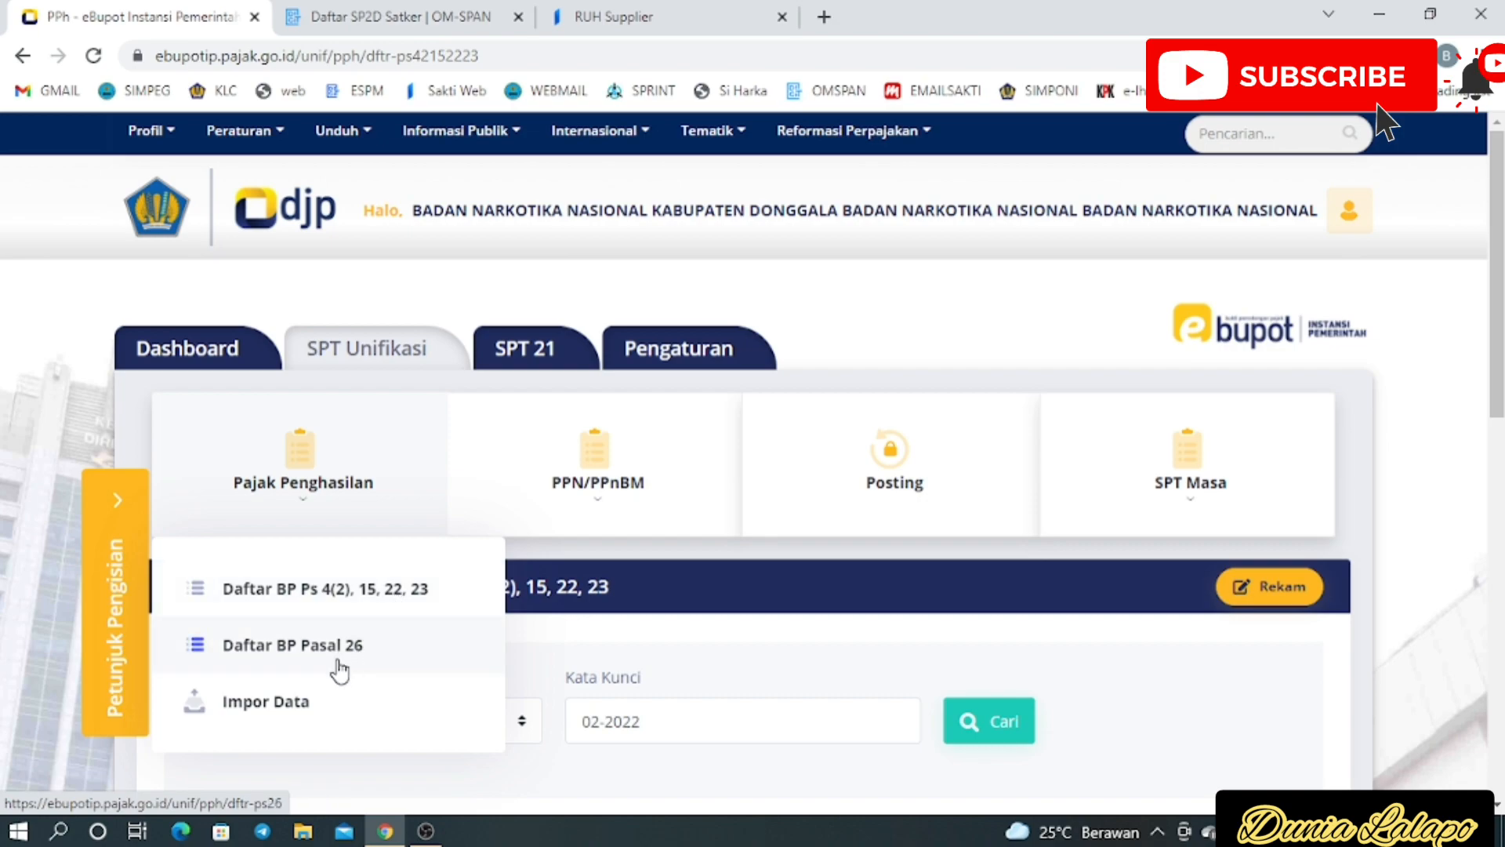
{"action": "left_click", "coordinate": [621, 486]}
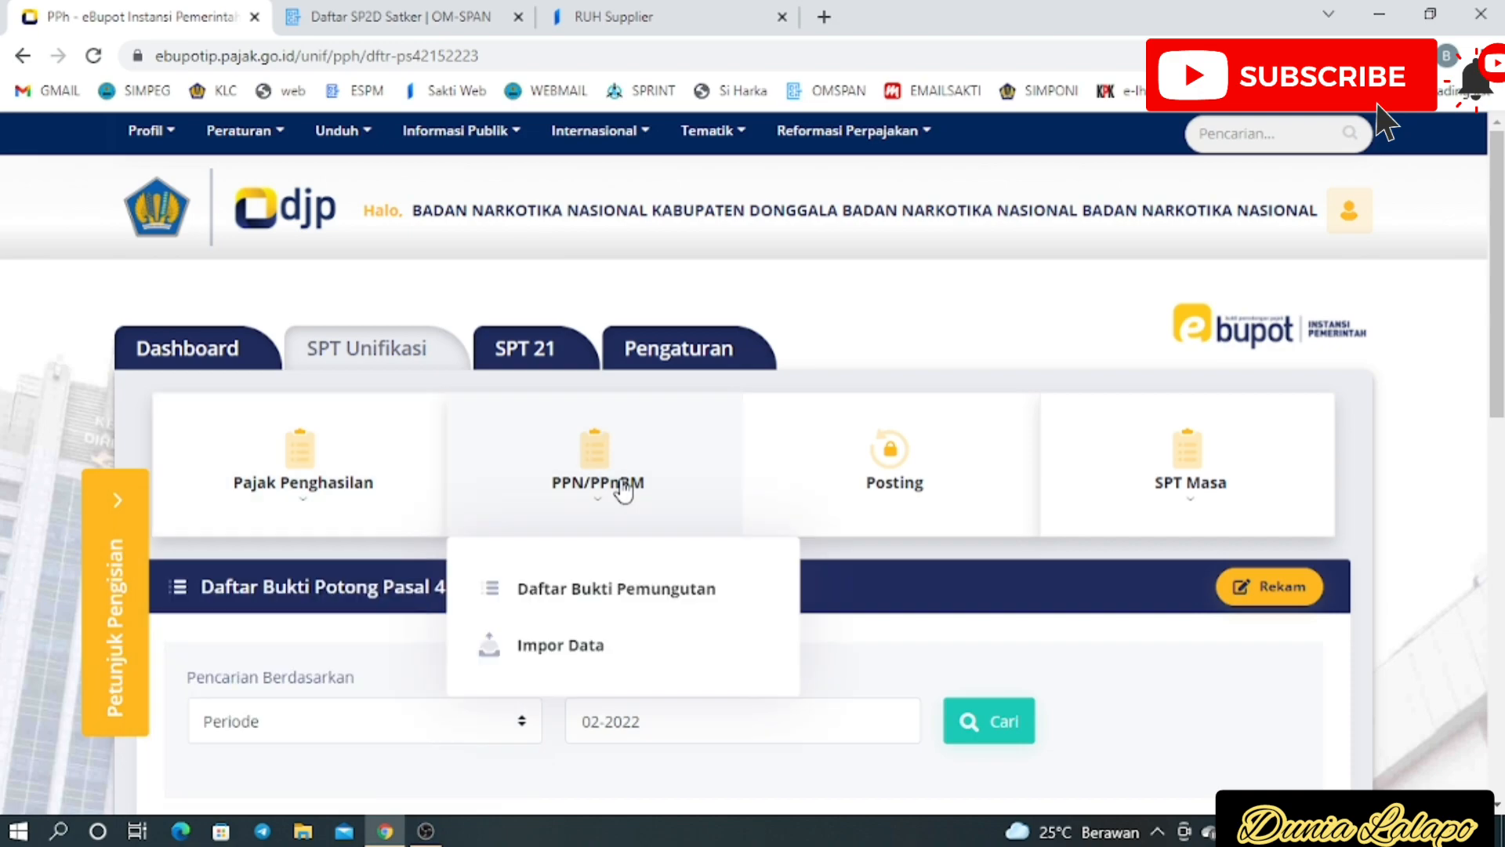
{"action": "left_click", "coordinate": [341, 488]}
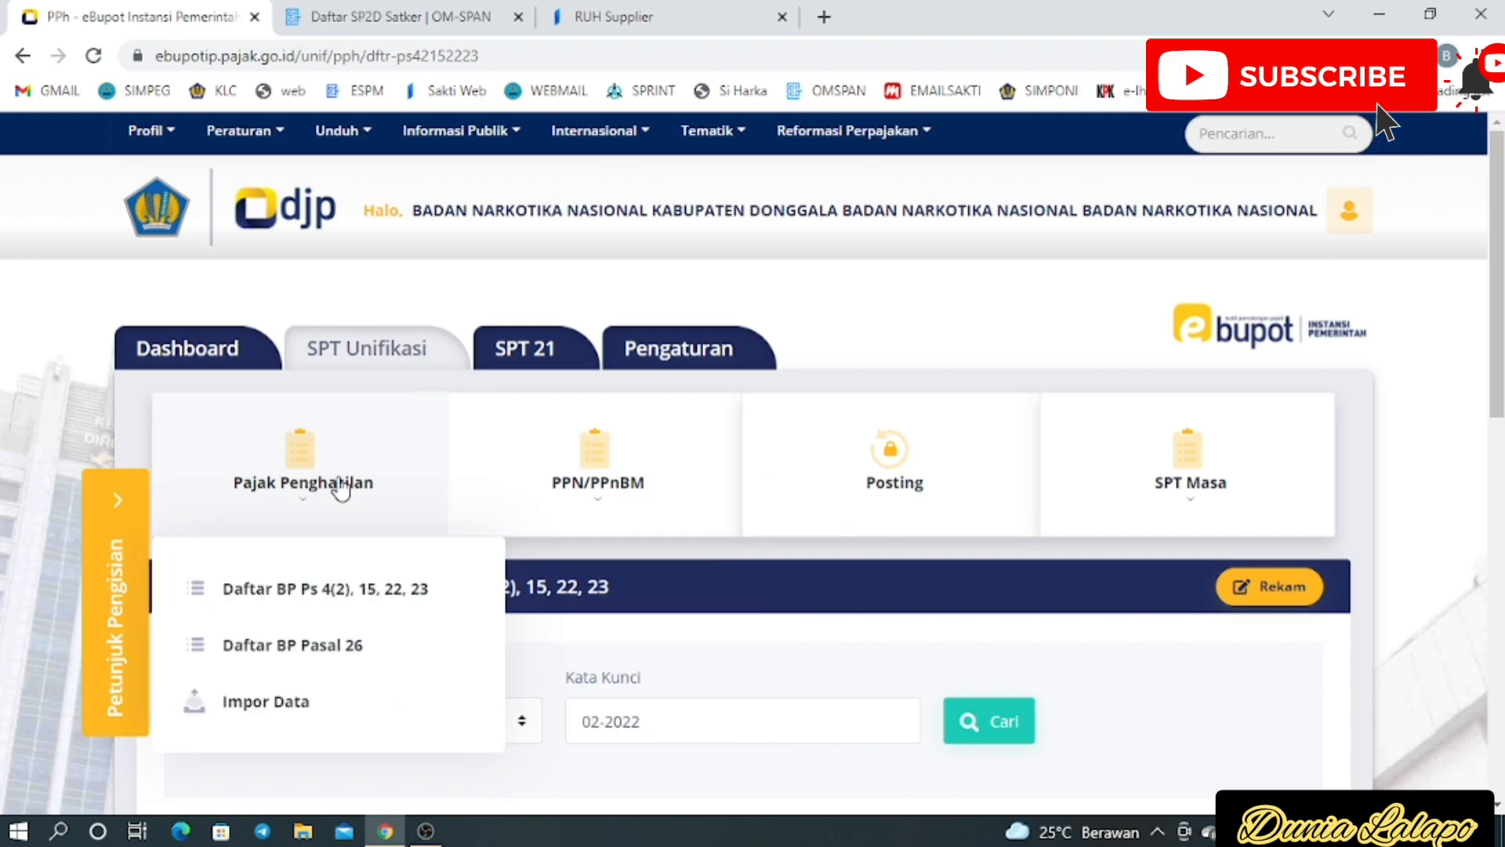
{"action": "left_click", "coordinate": [536, 549]}
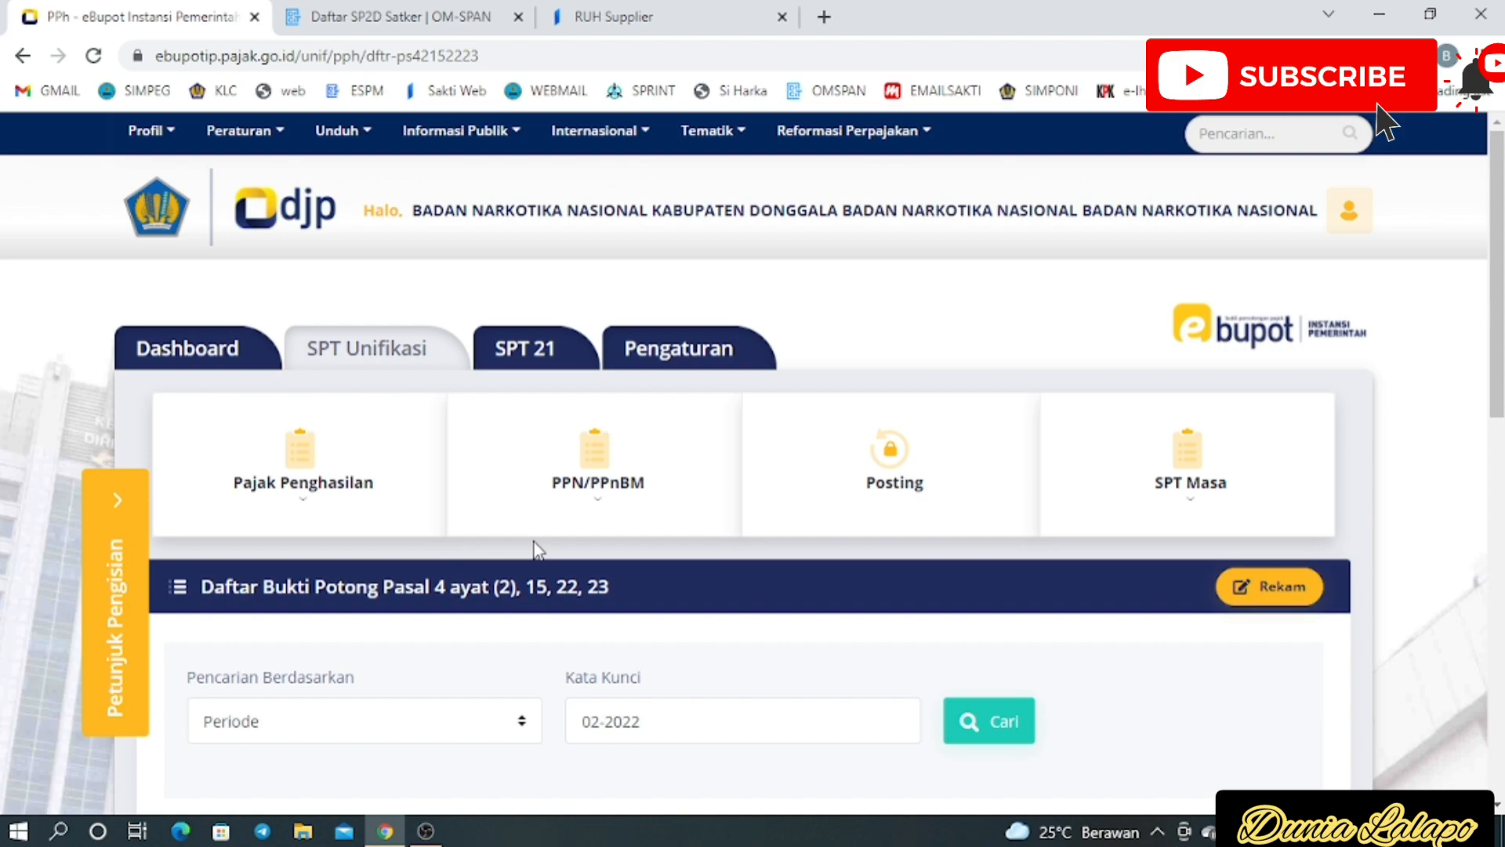
Search the Pasal 4 ayat (2), 15, 22, 23 withholding slips for period 01-2022 and examine the listed record's details and available actions
{"action": "left_click", "coordinate": [596, 718]}
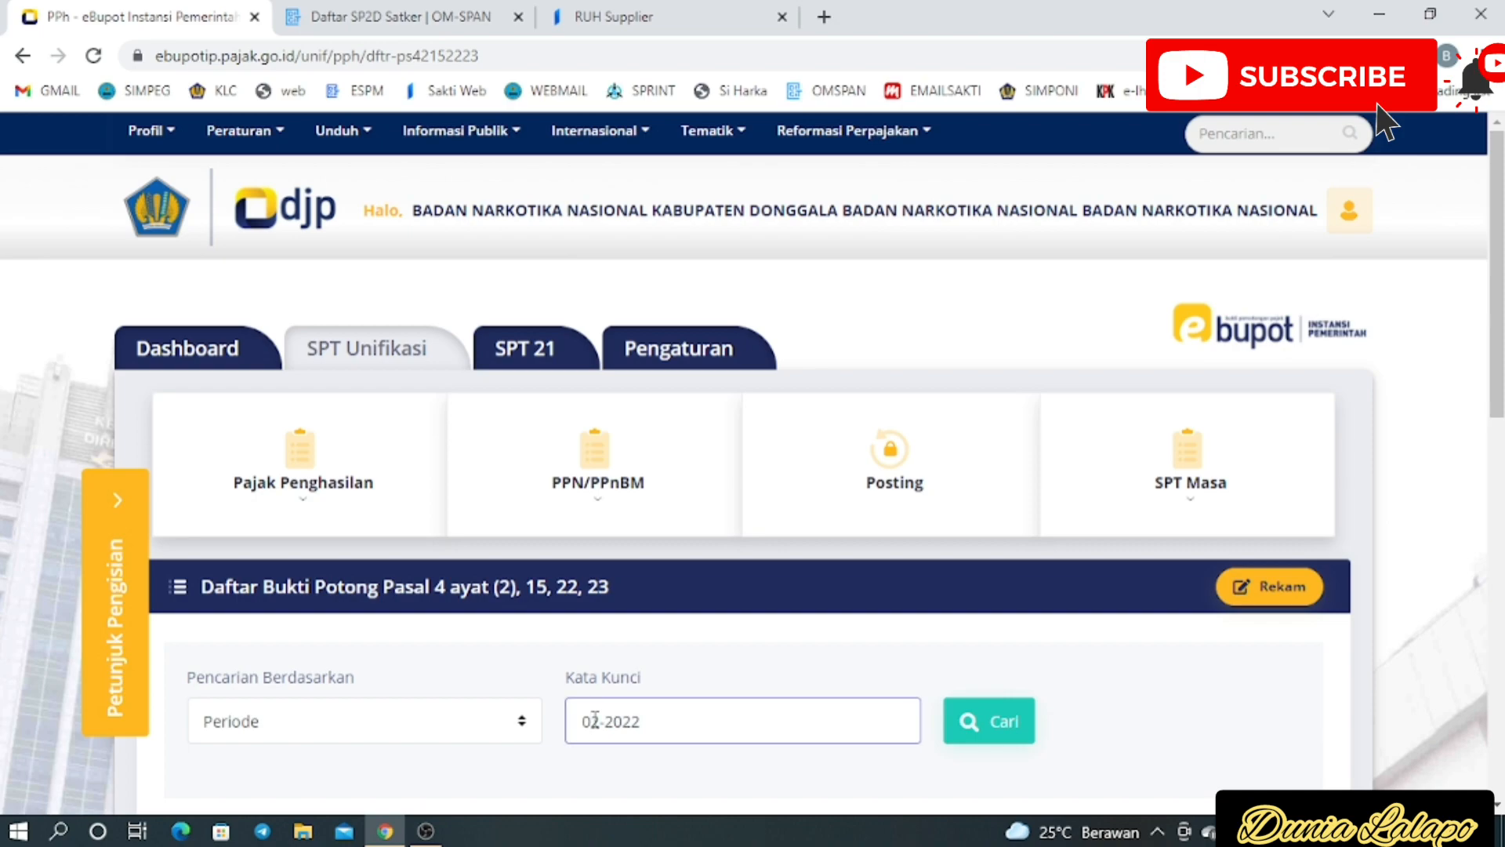
{"action": "type", "text": "1"}
{"action": "key", "text": "Delete"}
{"action": "left_click", "coordinate": [1000, 721]}
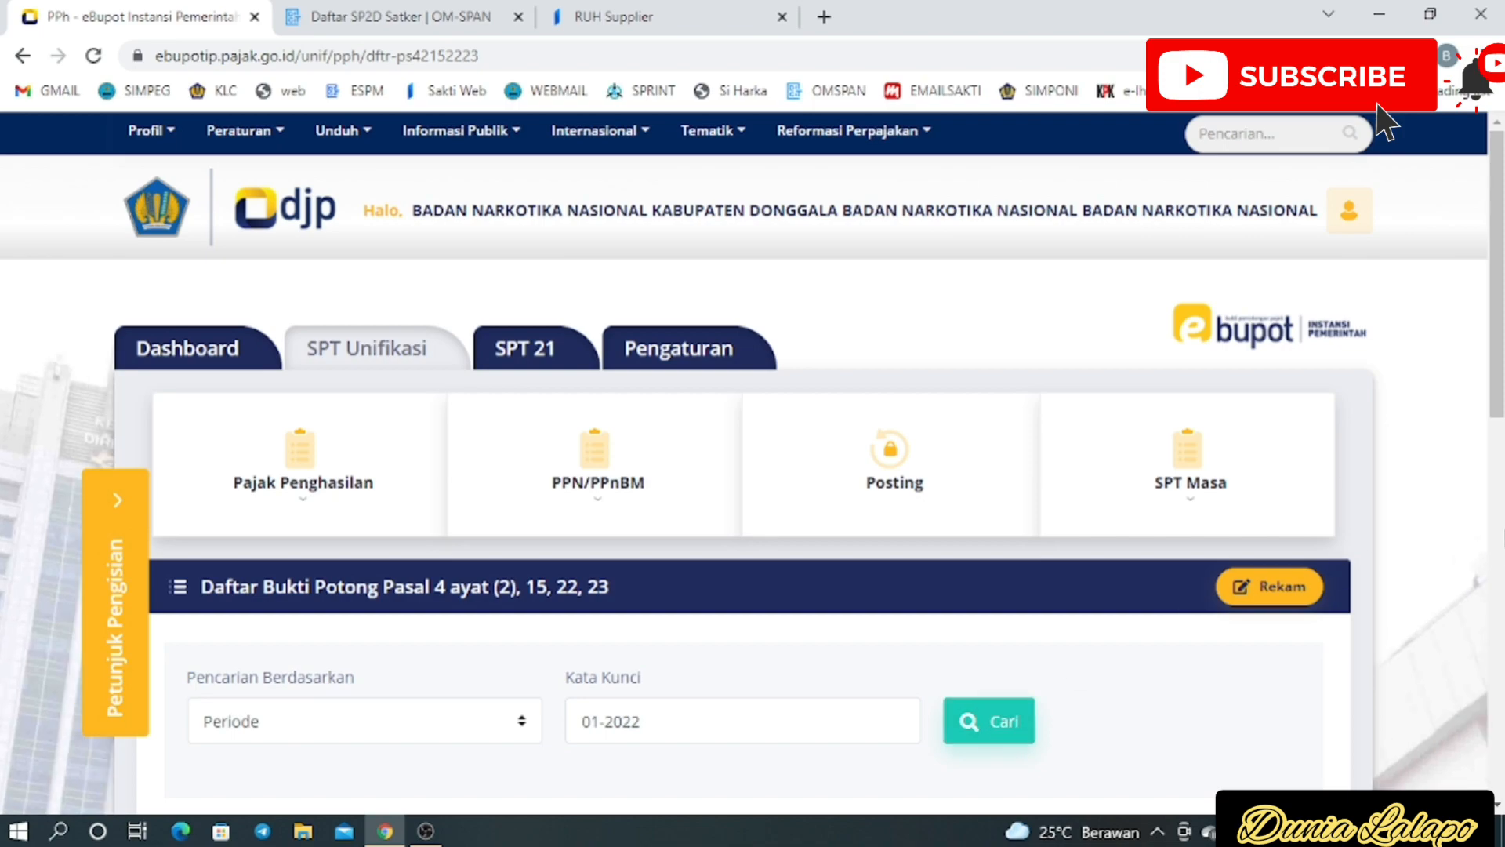
{"action": "left_click", "coordinate": [1501, 575]}
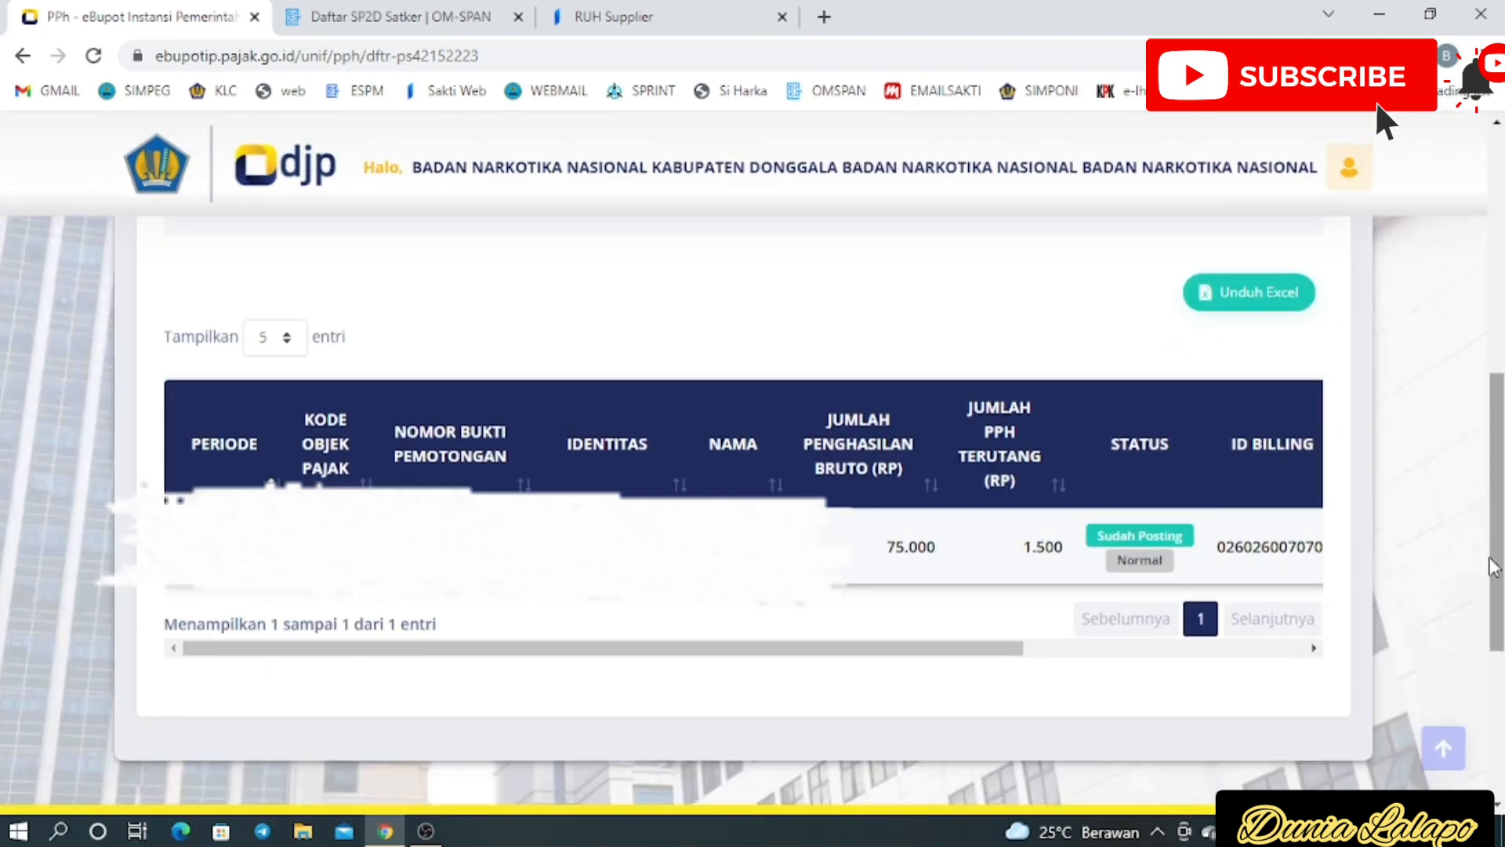
{"action": "left_click", "coordinate": [1107, 648]}
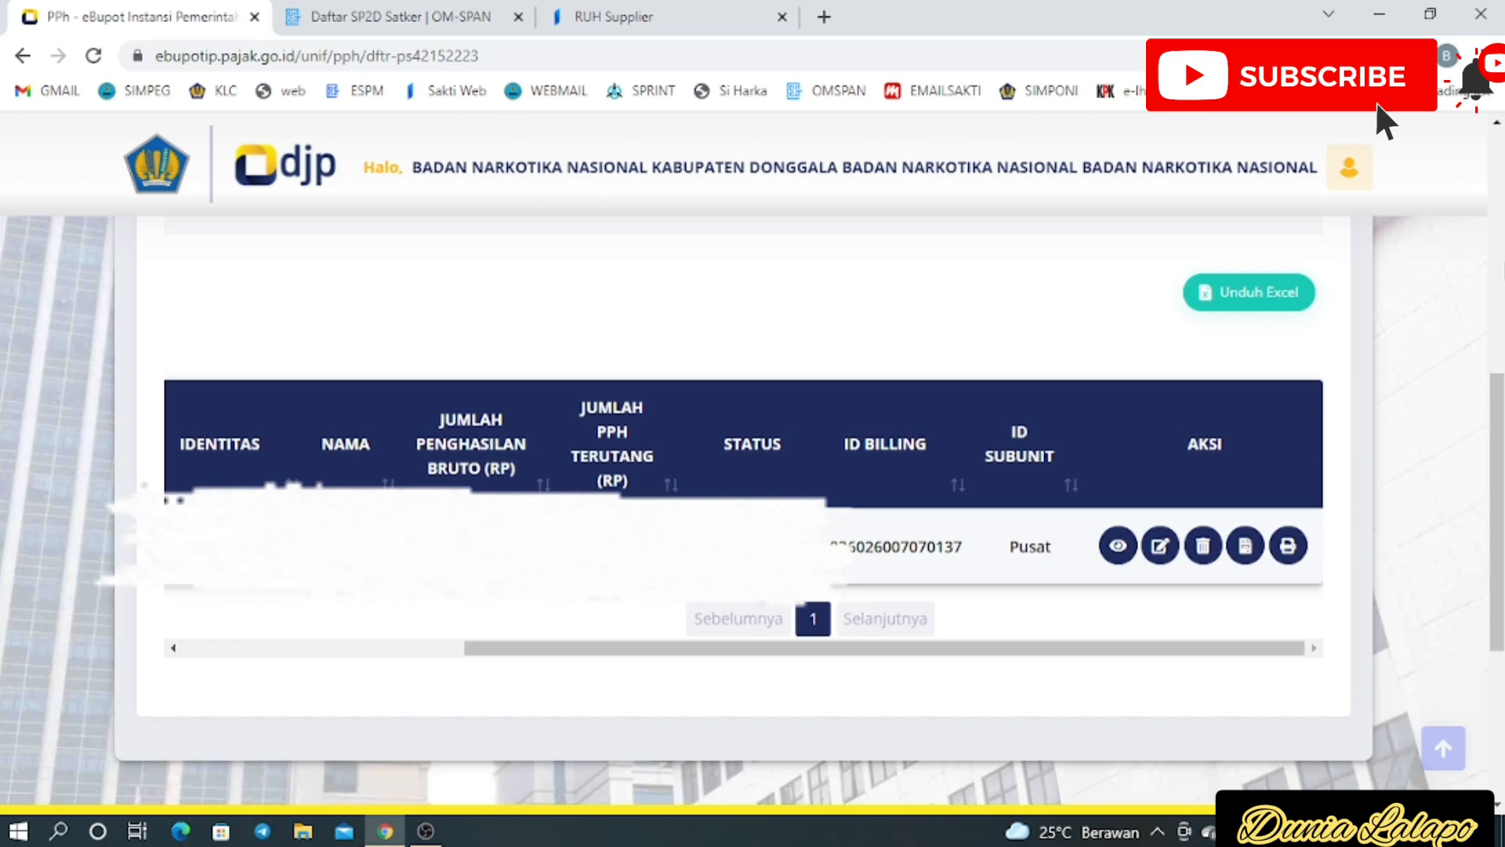
{"action": "left_click", "coordinate": [1502, 270]}
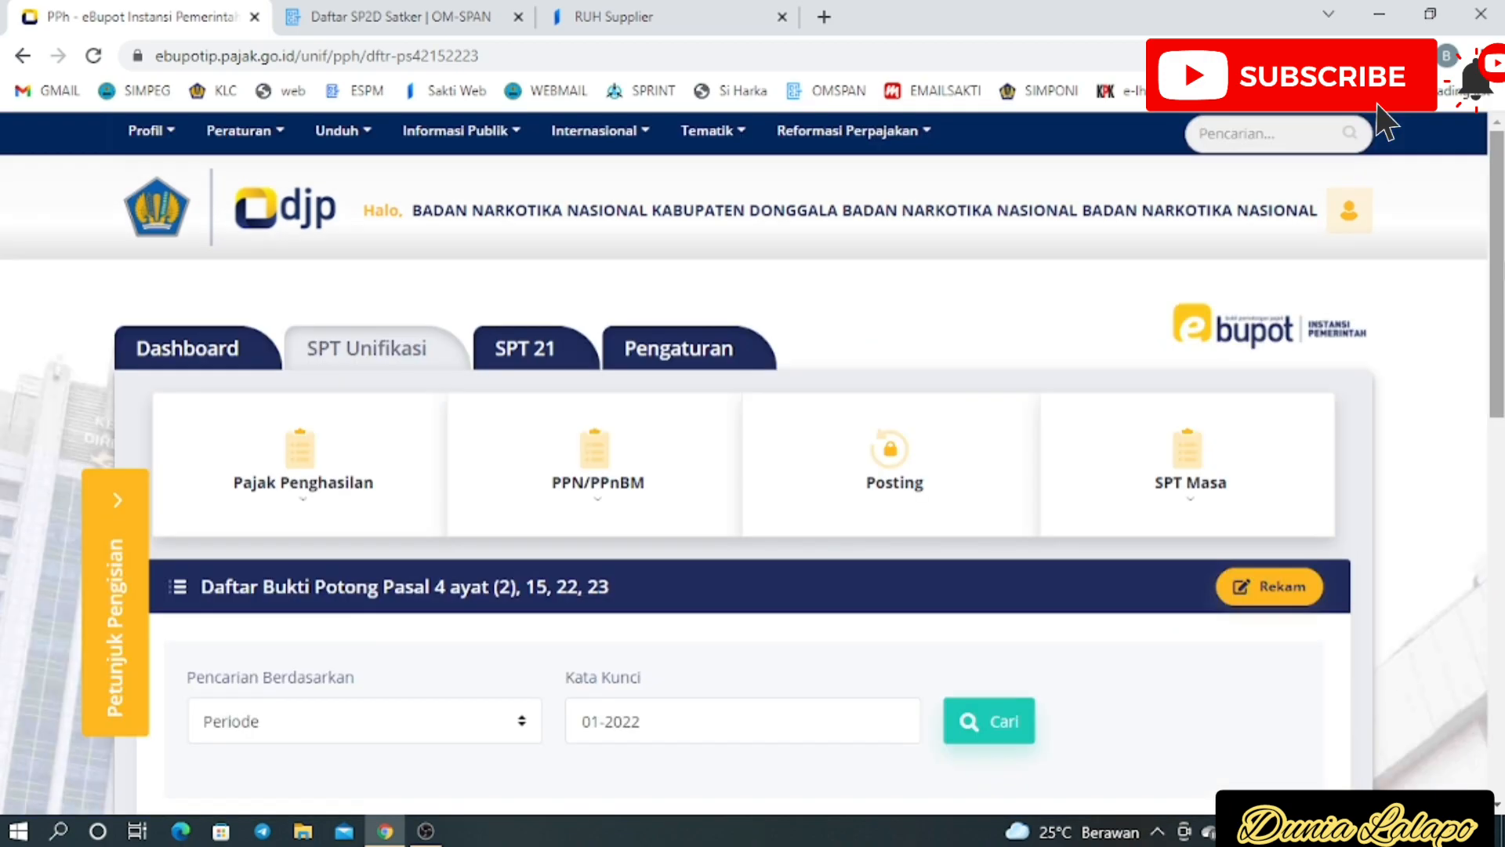
Start recording a new withholding slip in the income tax list for Pasal 4(2), 15, 22, 23
{"action": "left_click", "coordinate": [321, 500]}
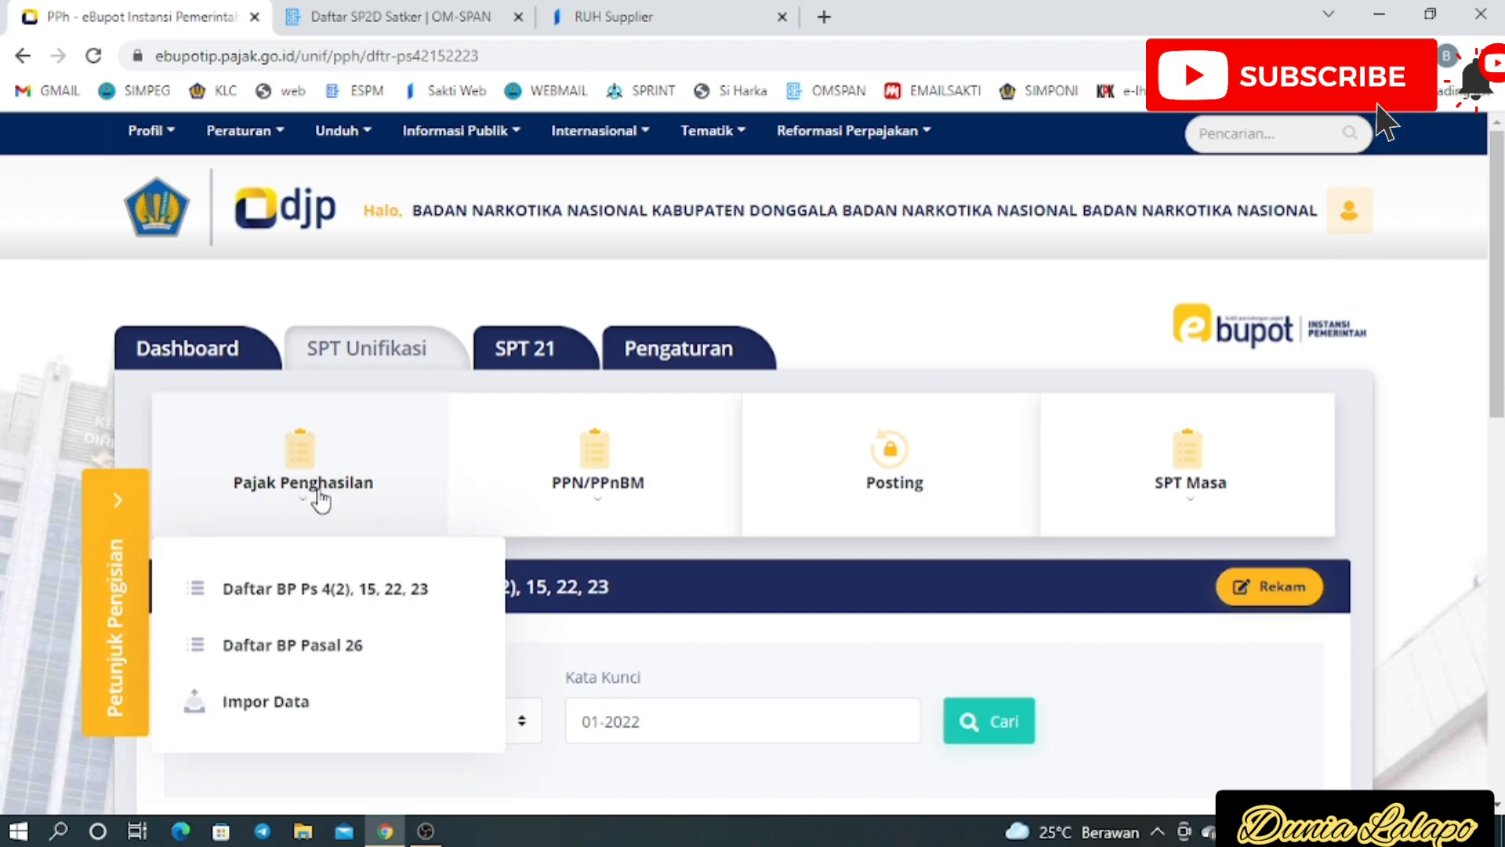
{"action": "left_click", "coordinate": [339, 602]}
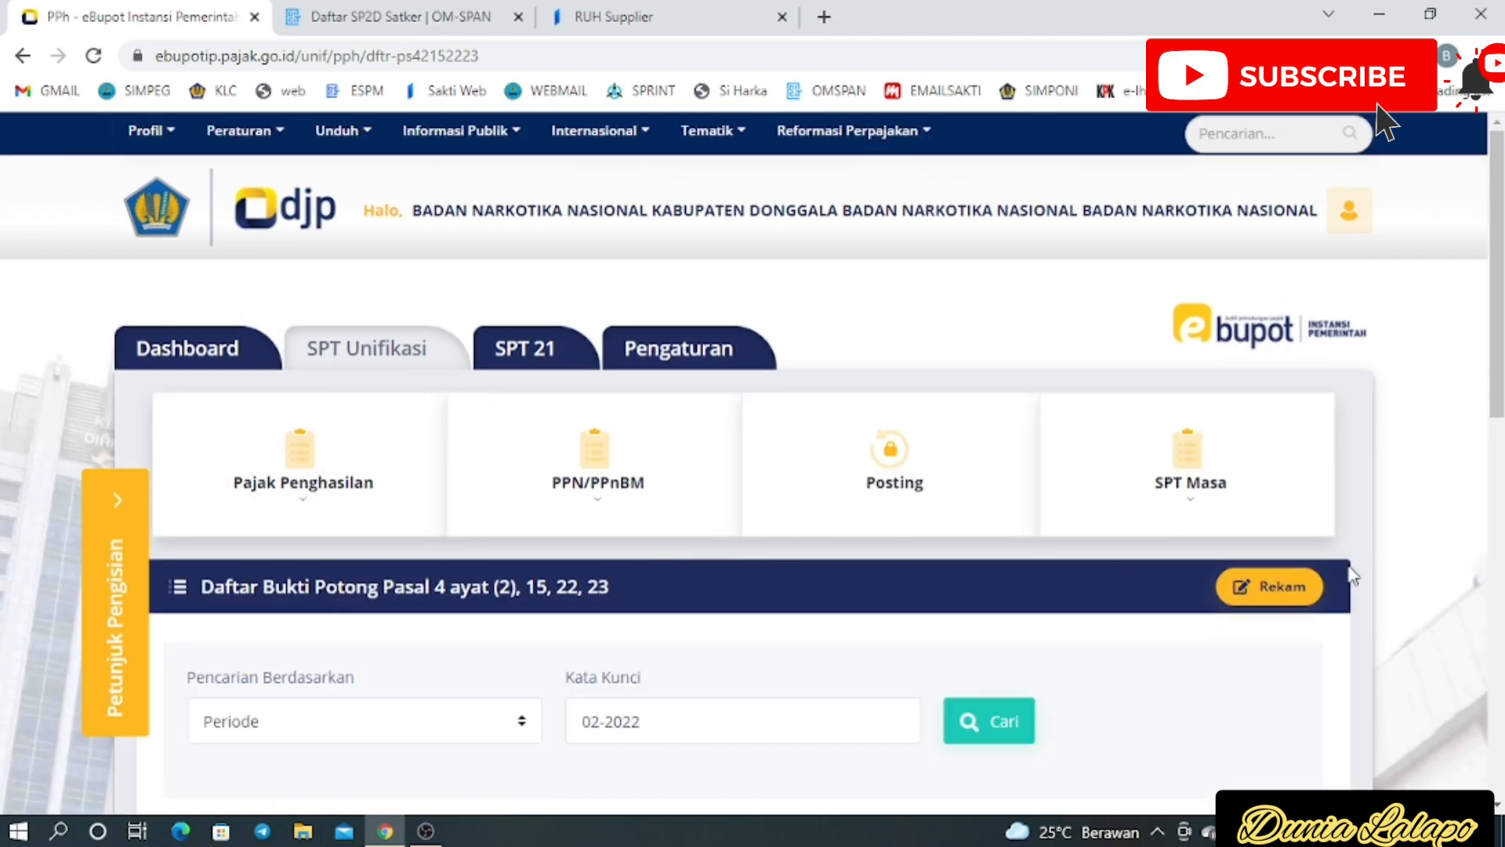
{"action": "left_click", "coordinate": [1271, 590]}
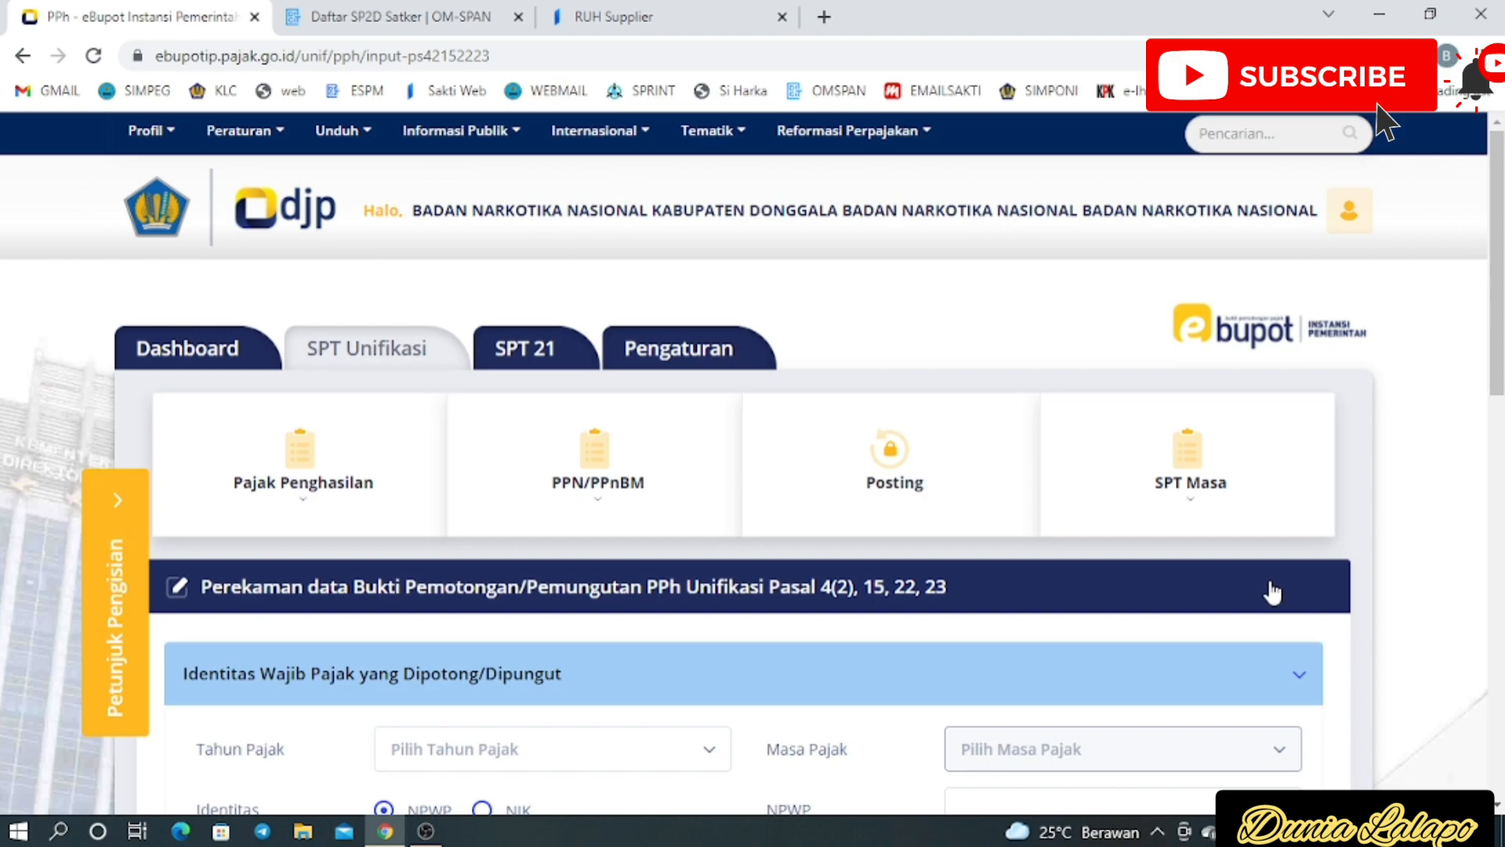
Set the slip's tax year to 2022 and its tax period to Januari
{"action": "scroll", "coordinate": [1272, 592], "scroll_direction": "down", "scroll_amount": 4}
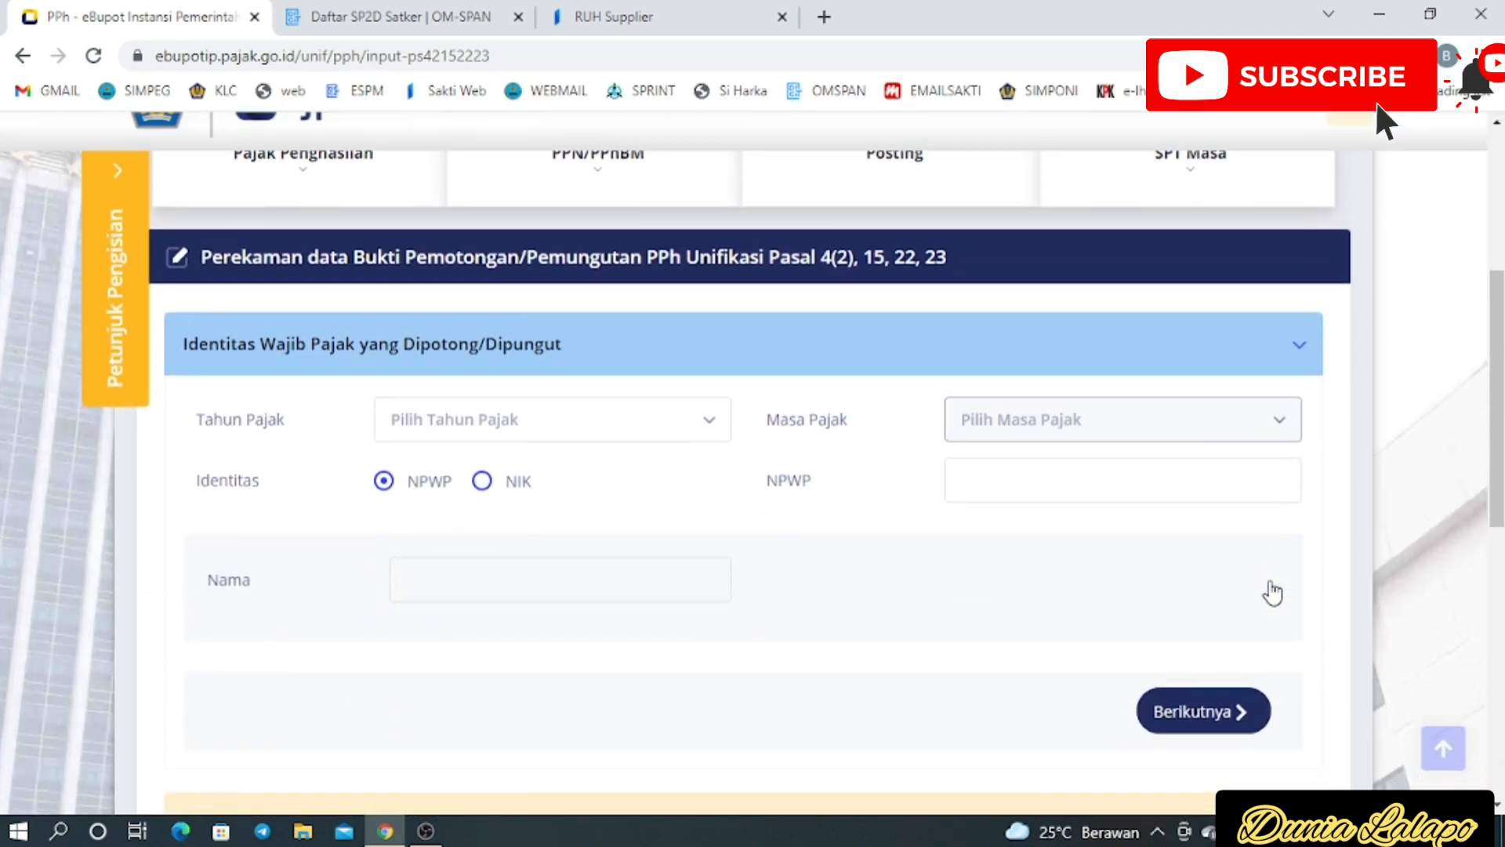
{"action": "scroll", "coordinate": [1271, 592], "scroll_direction": "down", "scroll_amount": 1}
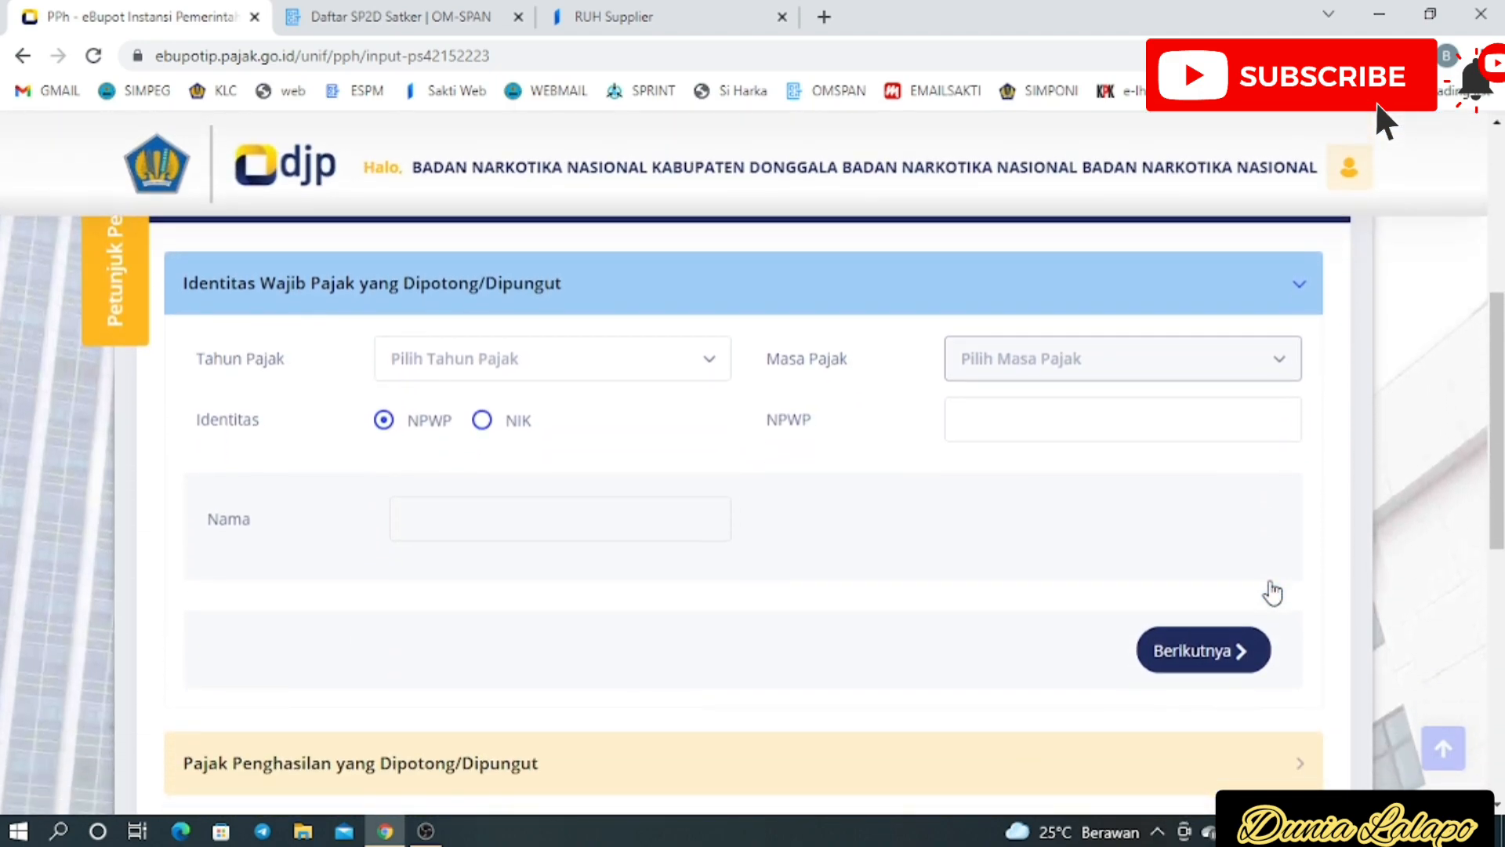
{"action": "left_click", "coordinate": [630, 357]}
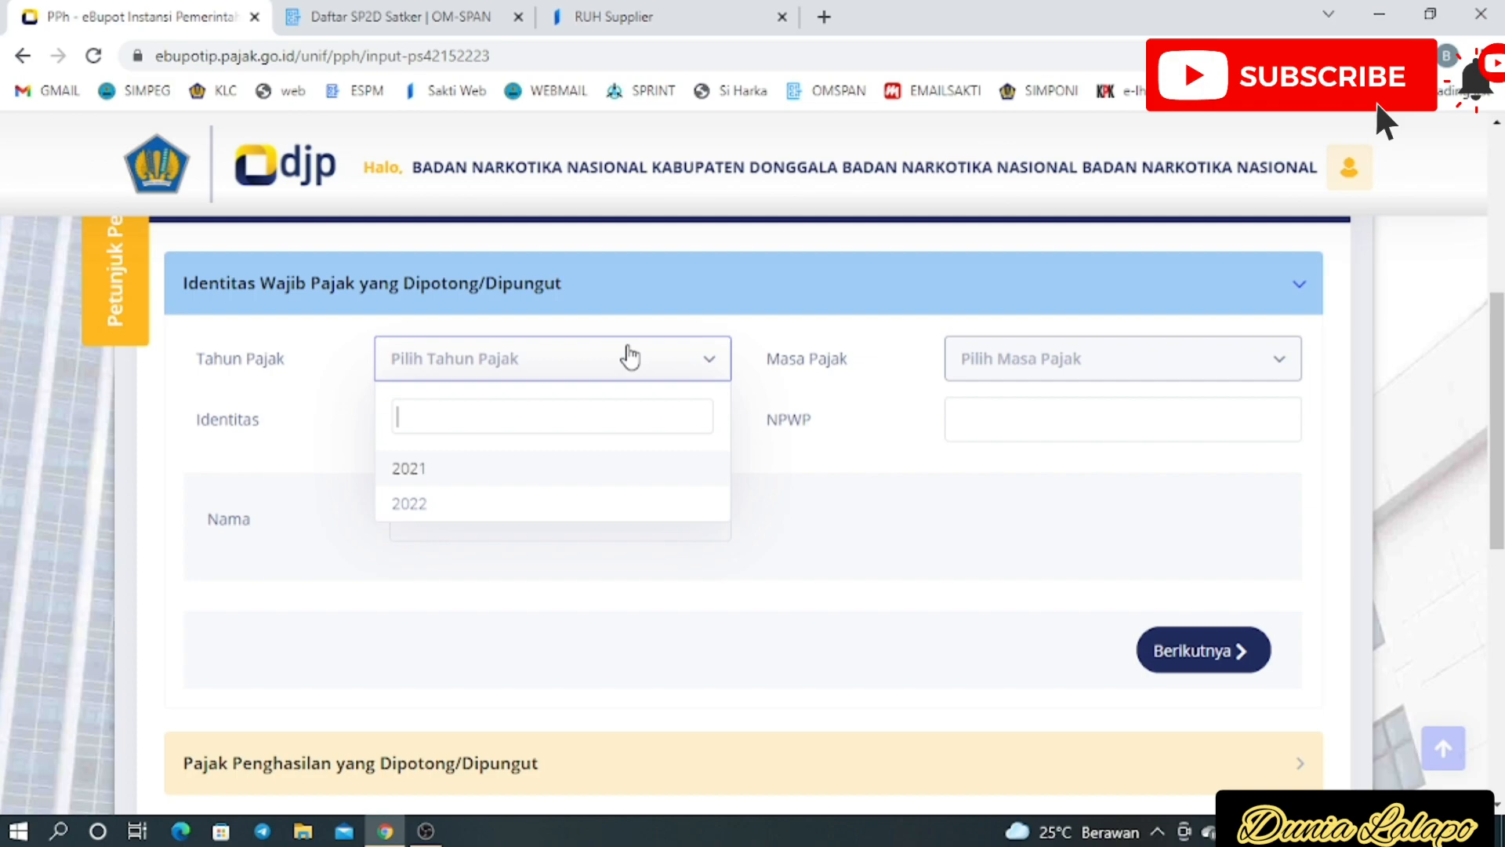
{"action": "left_click", "coordinate": [492, 508]}
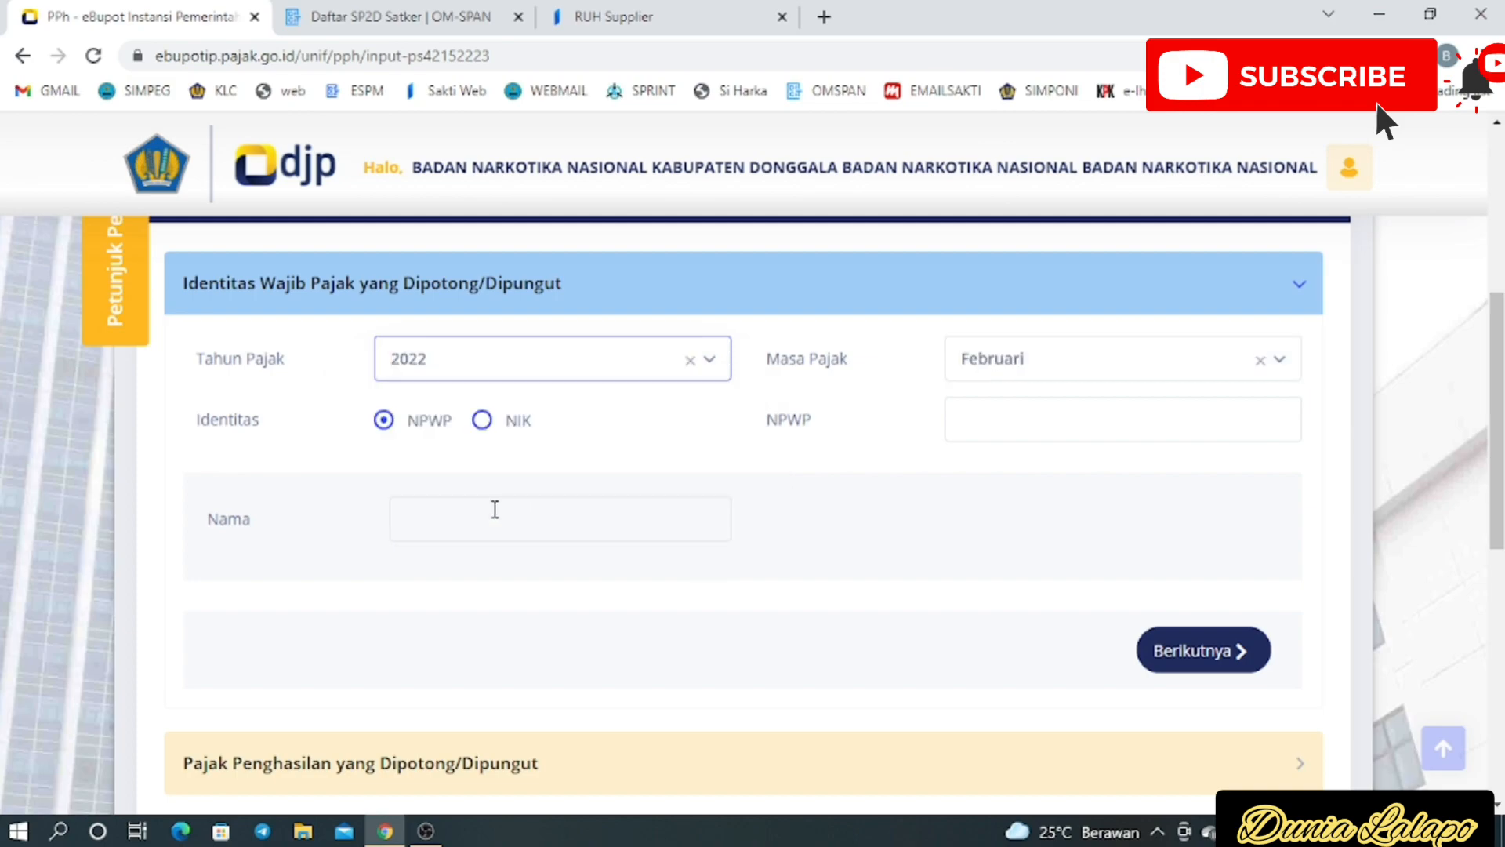
{"action": "left_click", "coordinate": [1035, 368]}
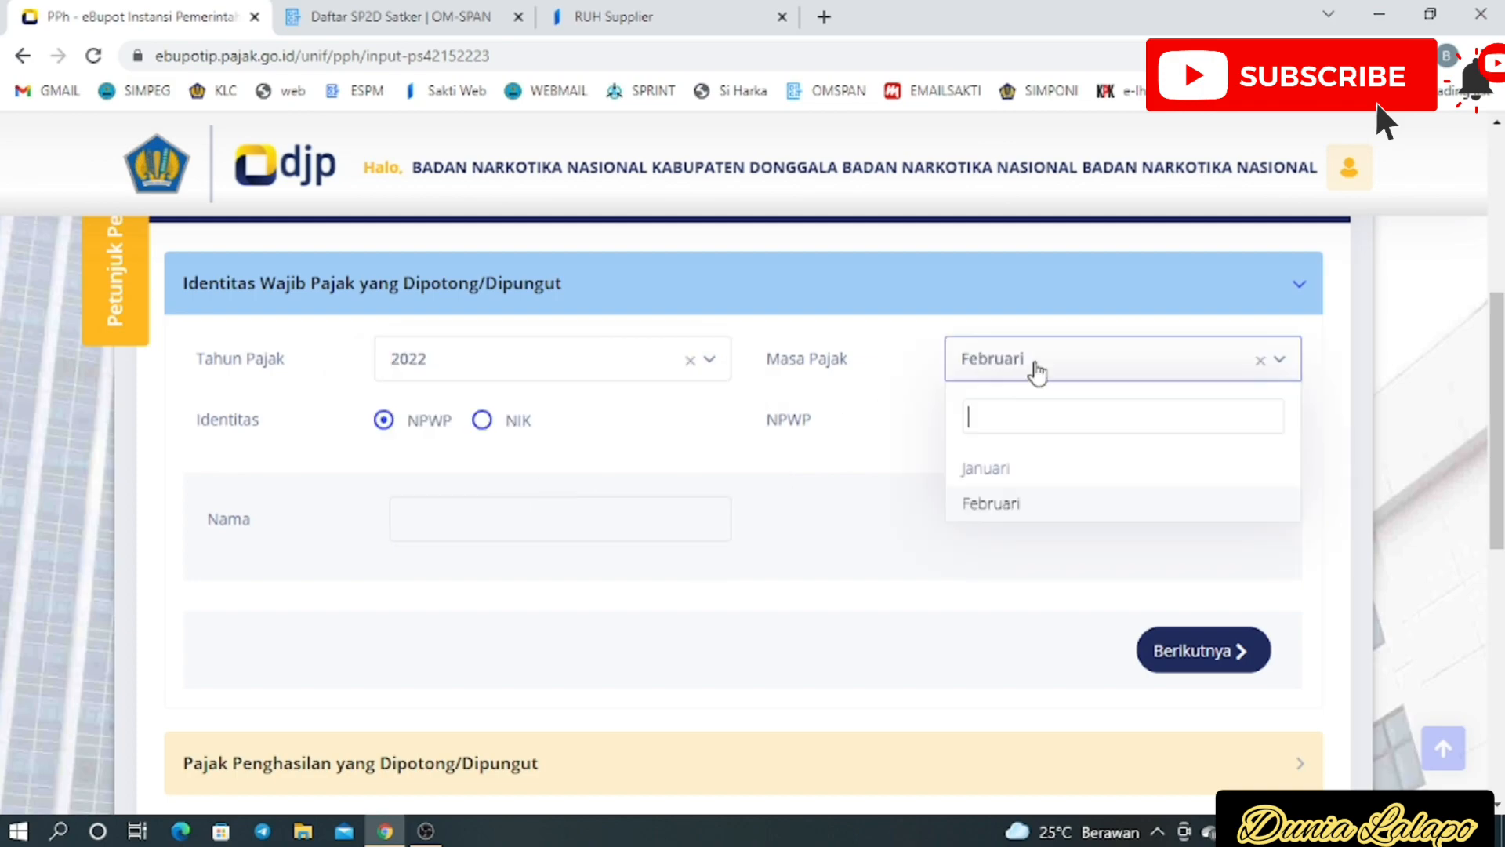
{"action": "left_click", "coordinate": [969, 472]}
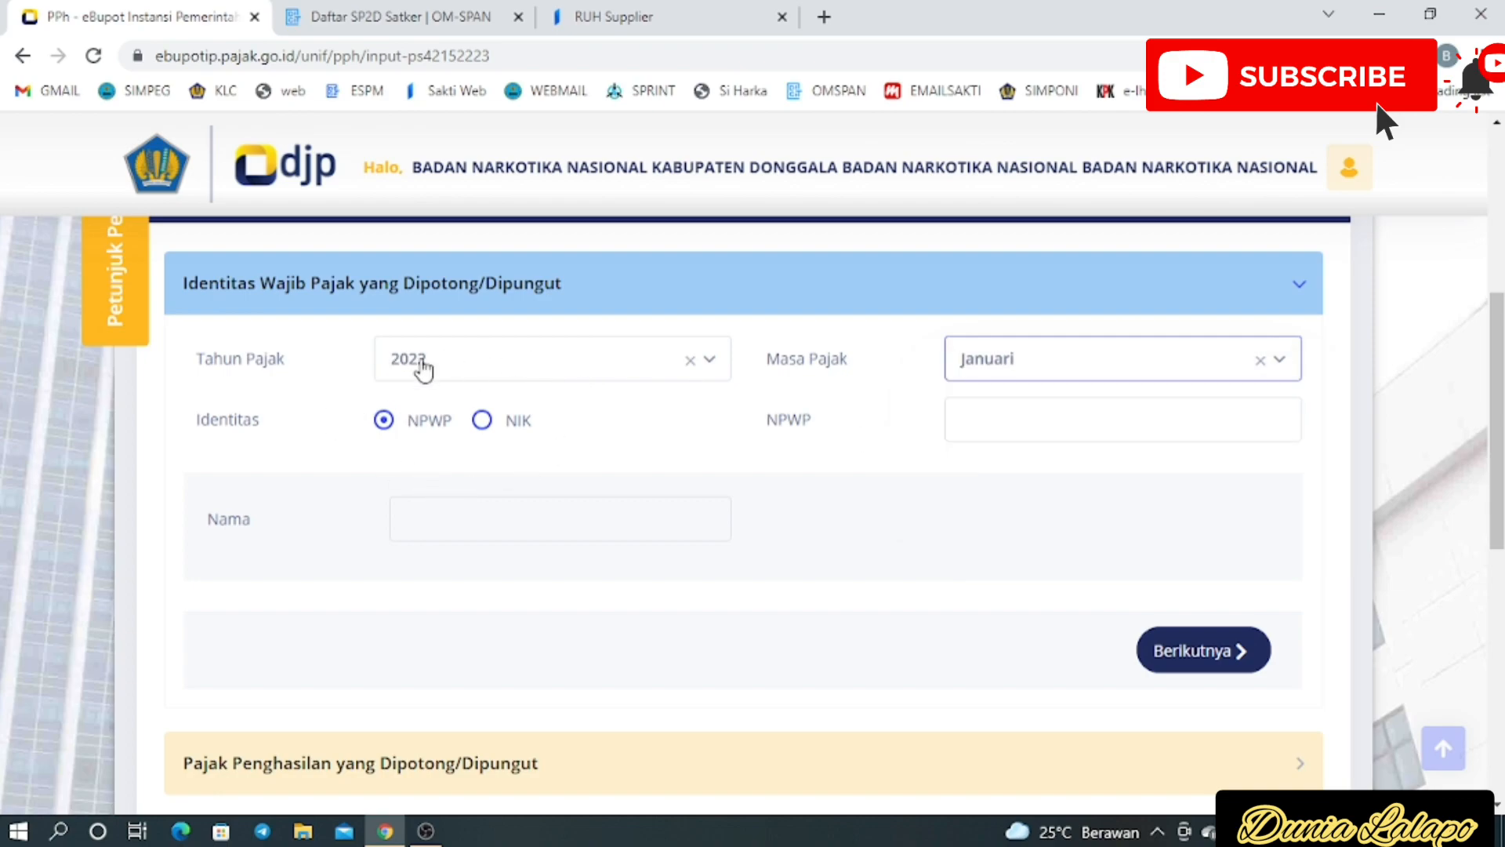
Enter the withheld taxpayer's NPWP, look up the matching name, and continue to the withheld income tax section
{"action": "left_click", "coordinate": [969, 412]}
{"action": "key", "text": "ctrl+v"}
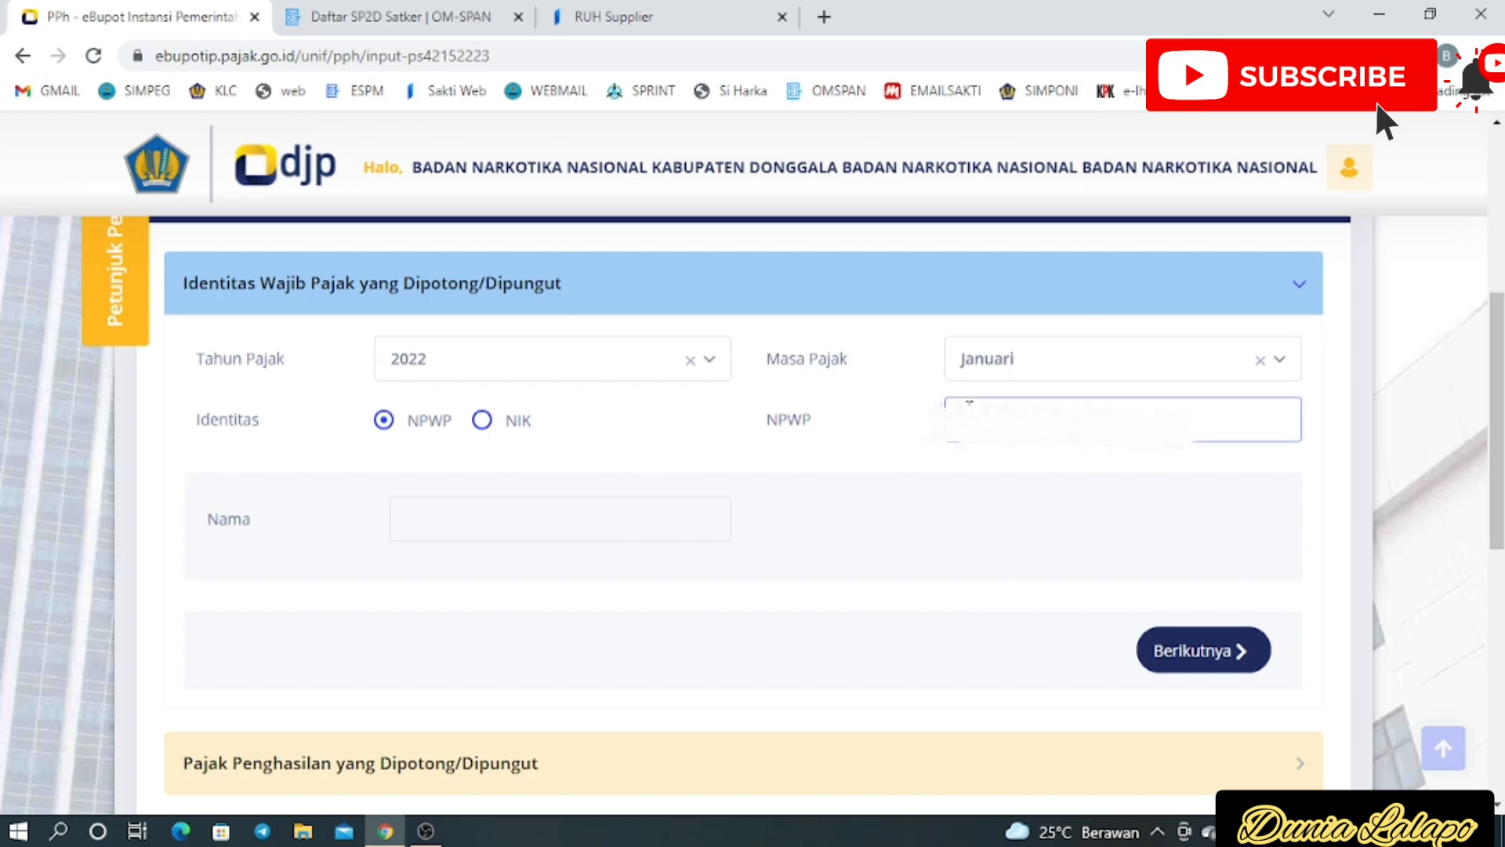
{"action": "key", "text": "Return"}
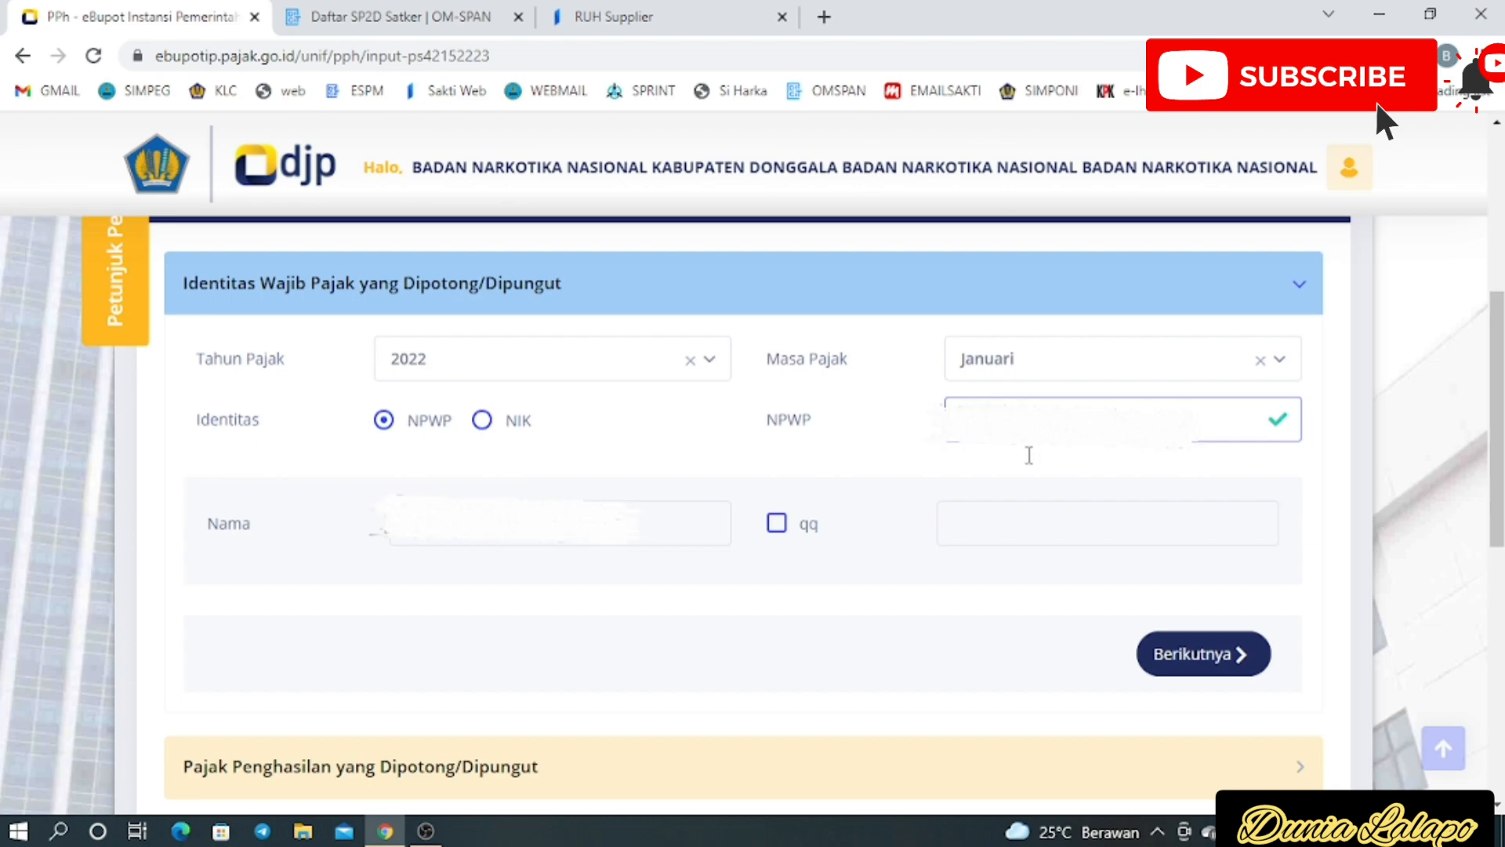
{"action": "left_click", "coordinate": [1185, 665]}
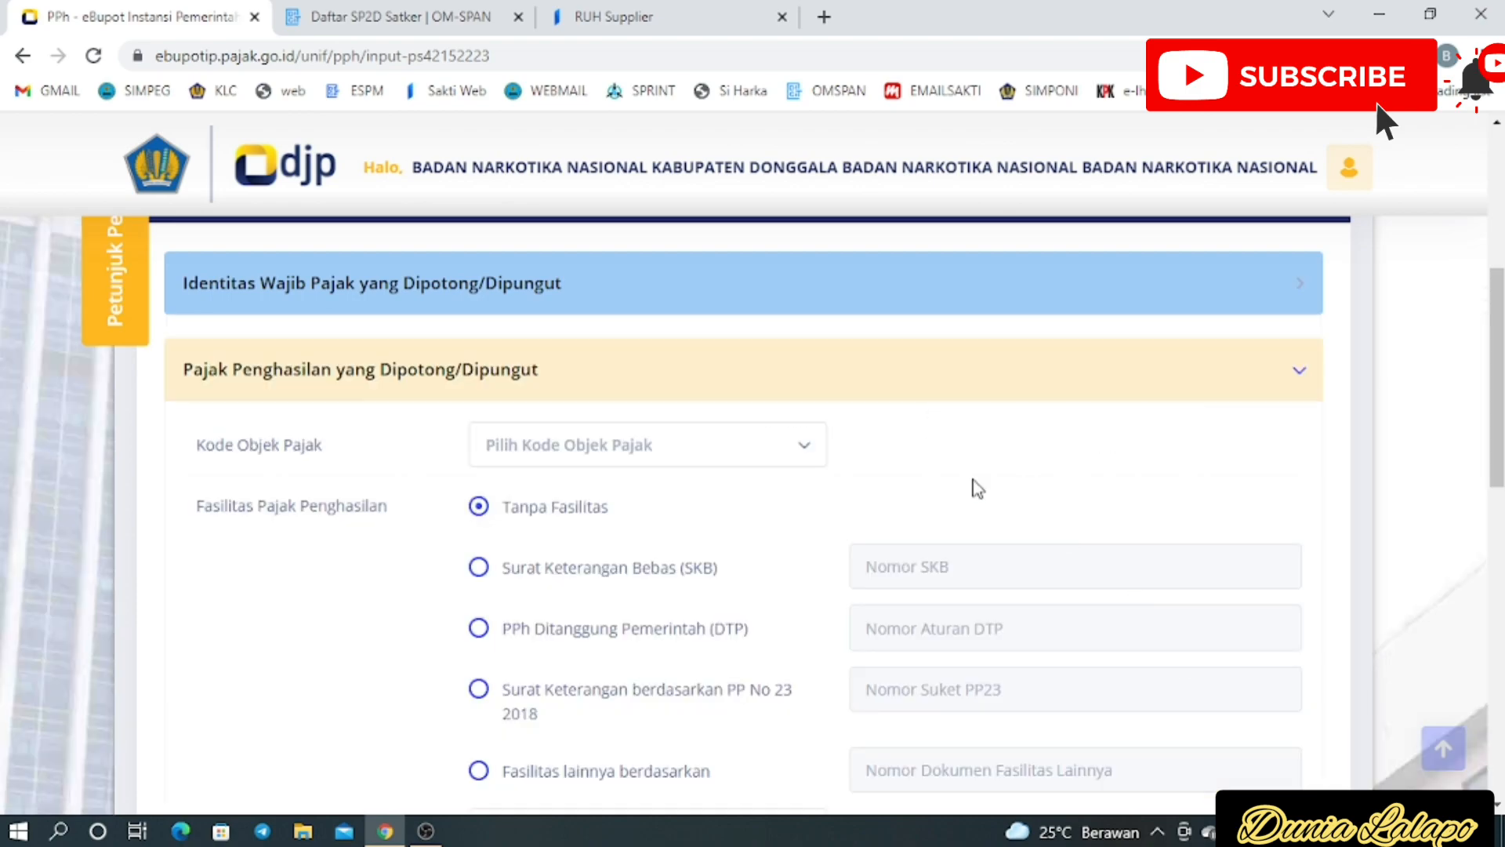
Choose tax object code 22-910-01, Pembelian barang oleh Pemungut Bendaharawan APBN
{"action": "left_click", "coordinate": [733, 444]}
{"action": "left_click", "coordinate": [733, 445]}
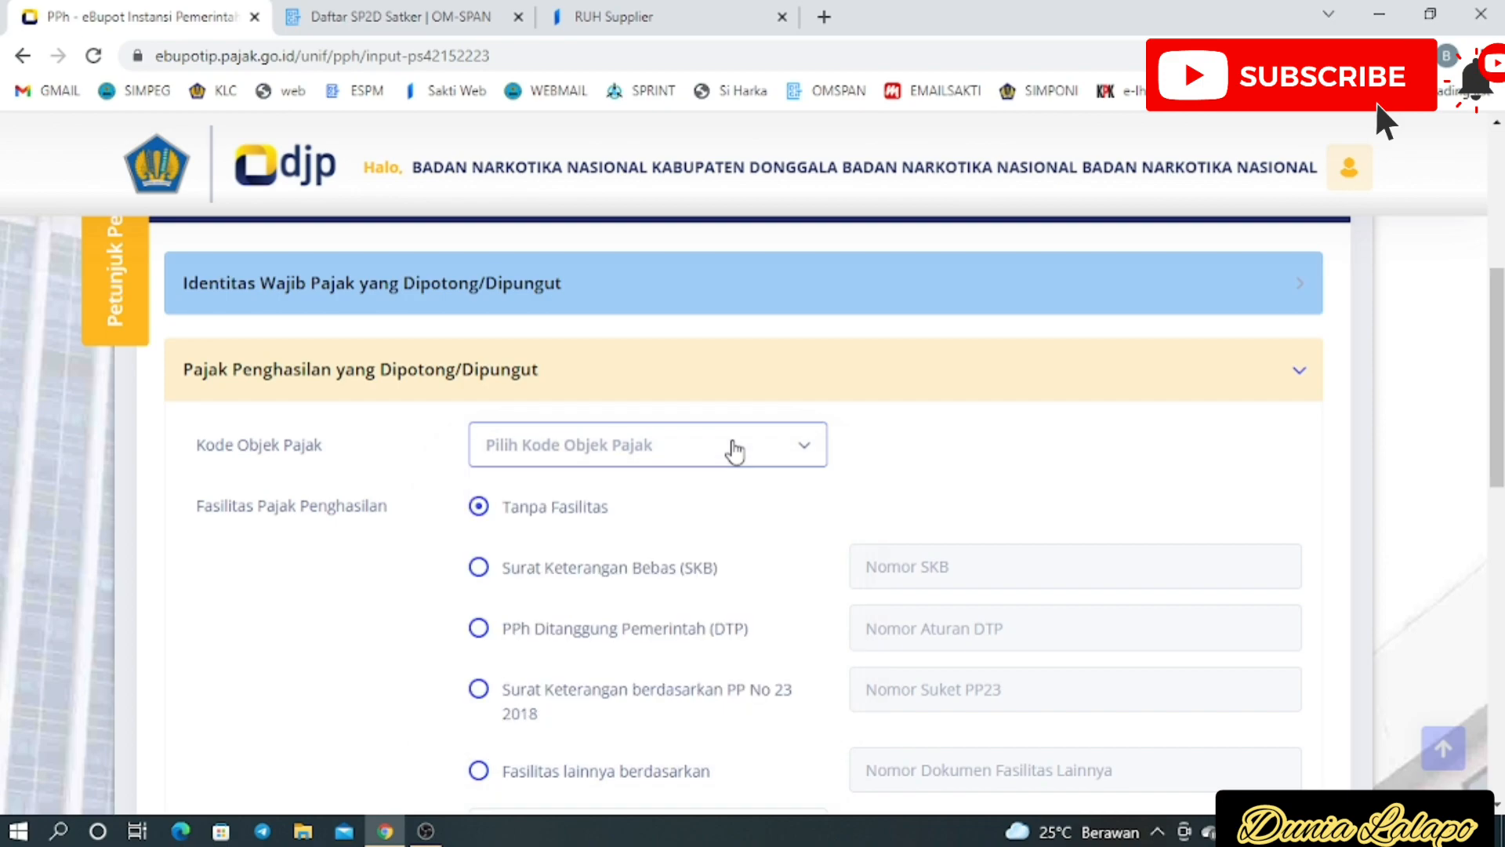
{"action": "left_click", "coordinate": [735, 450]}
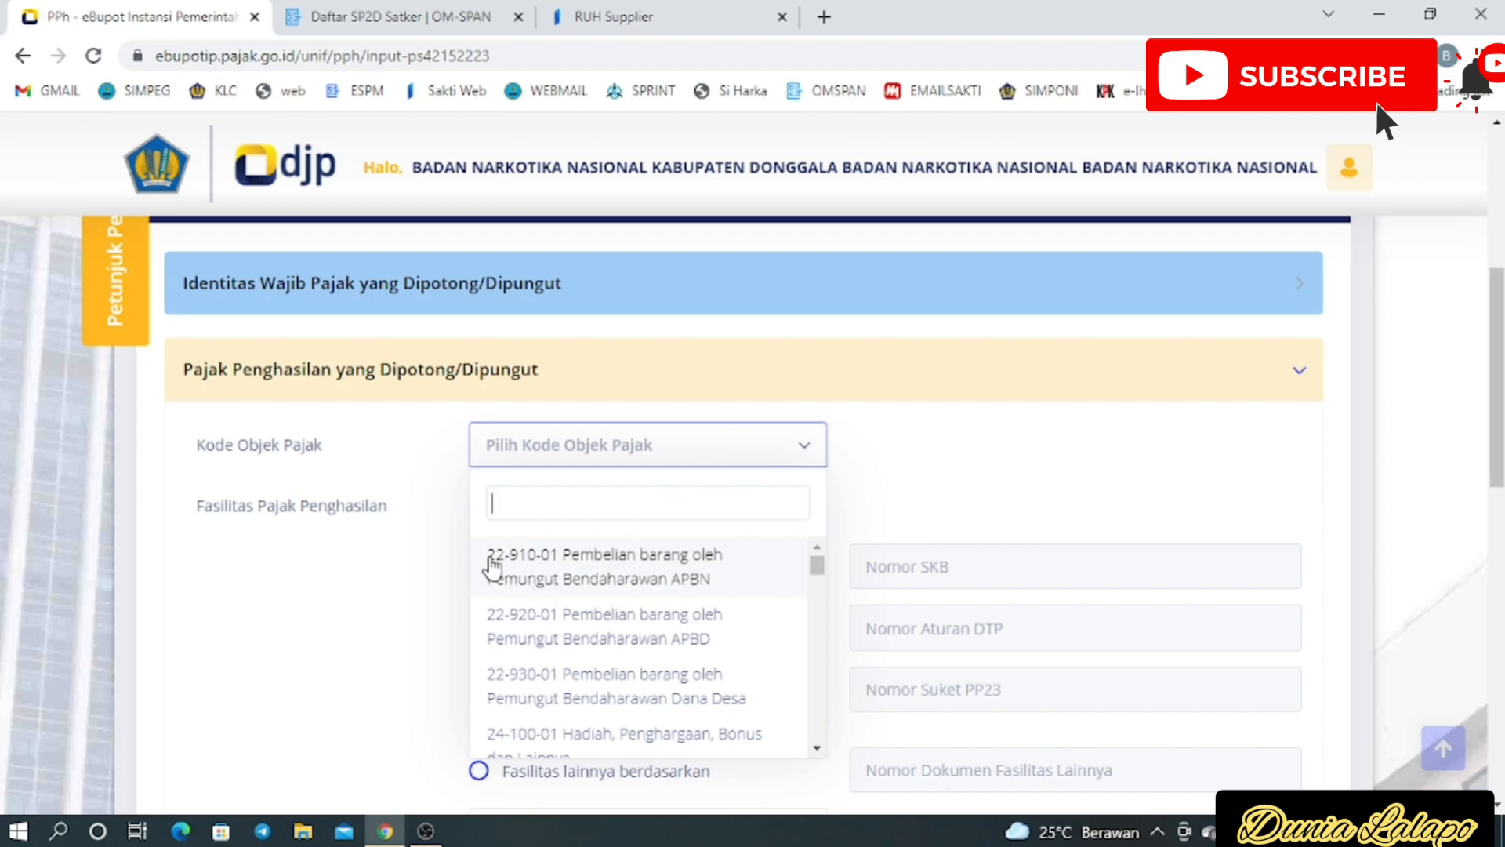
{"action": "left_click", "coordinate": [723, 581]}
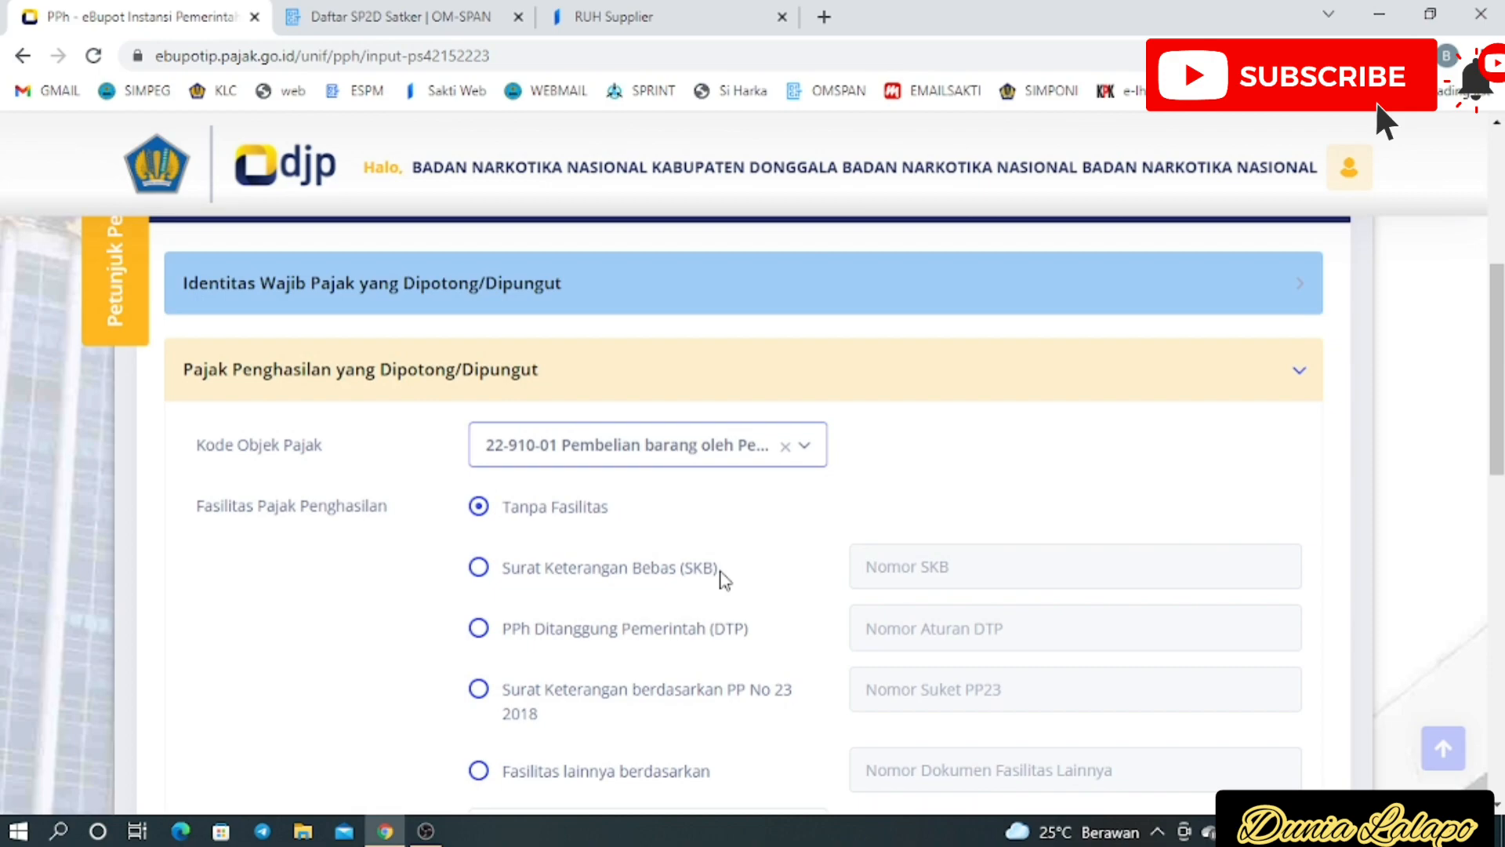
Enter 15.818.181 as the gross income amount and return to the taxpayer identity section
{"action": "scroll", "coordinate": [723, 581], "scroll_direction": "down", "scroll_amount": 4}
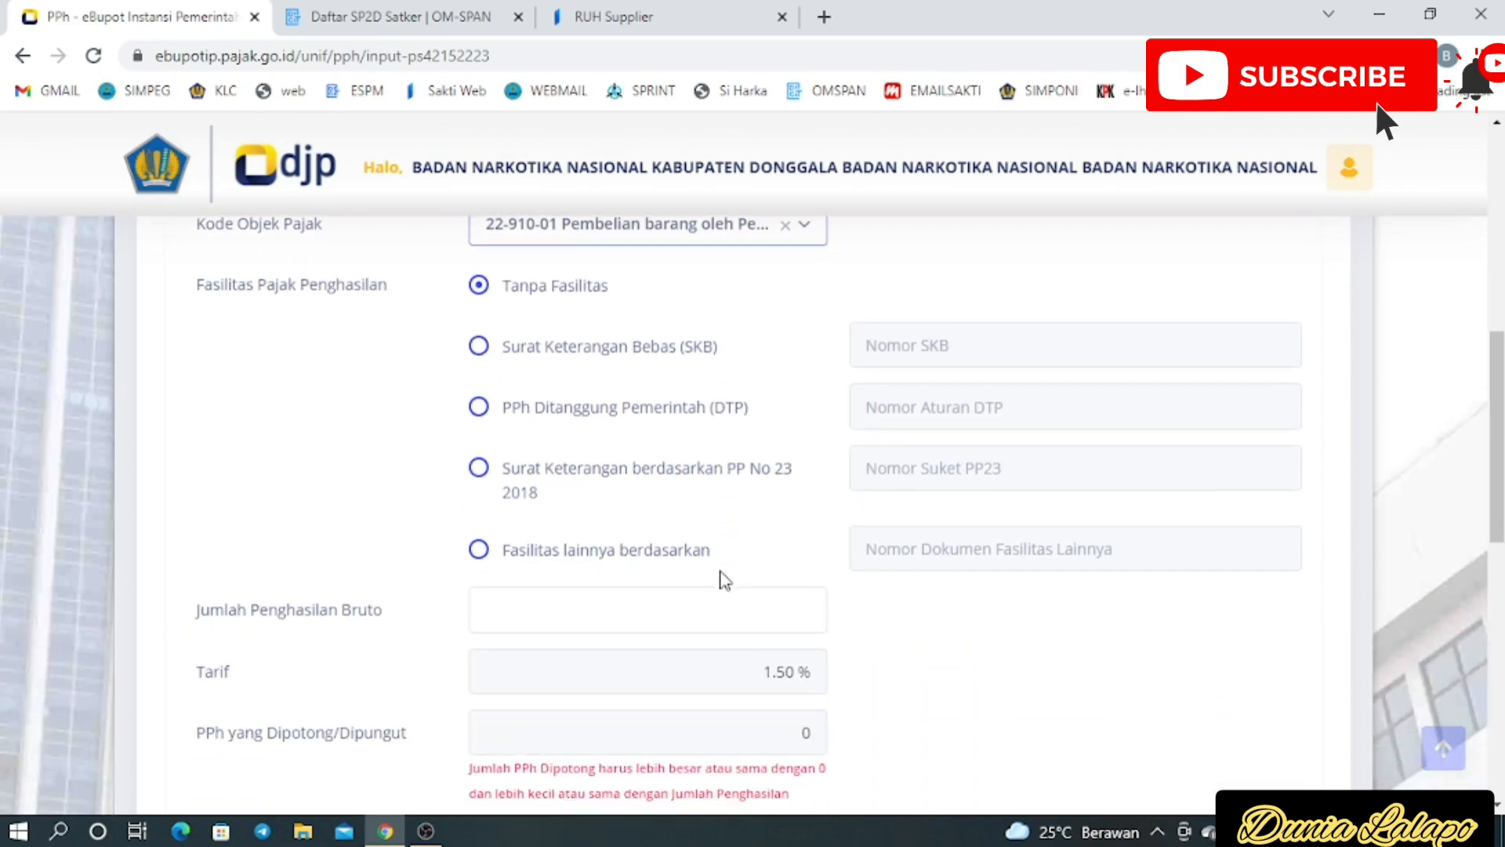
{"action": "scroll", "coordinate": [722, 572], "scroll_direction": "down", "scroll_amount": 1}
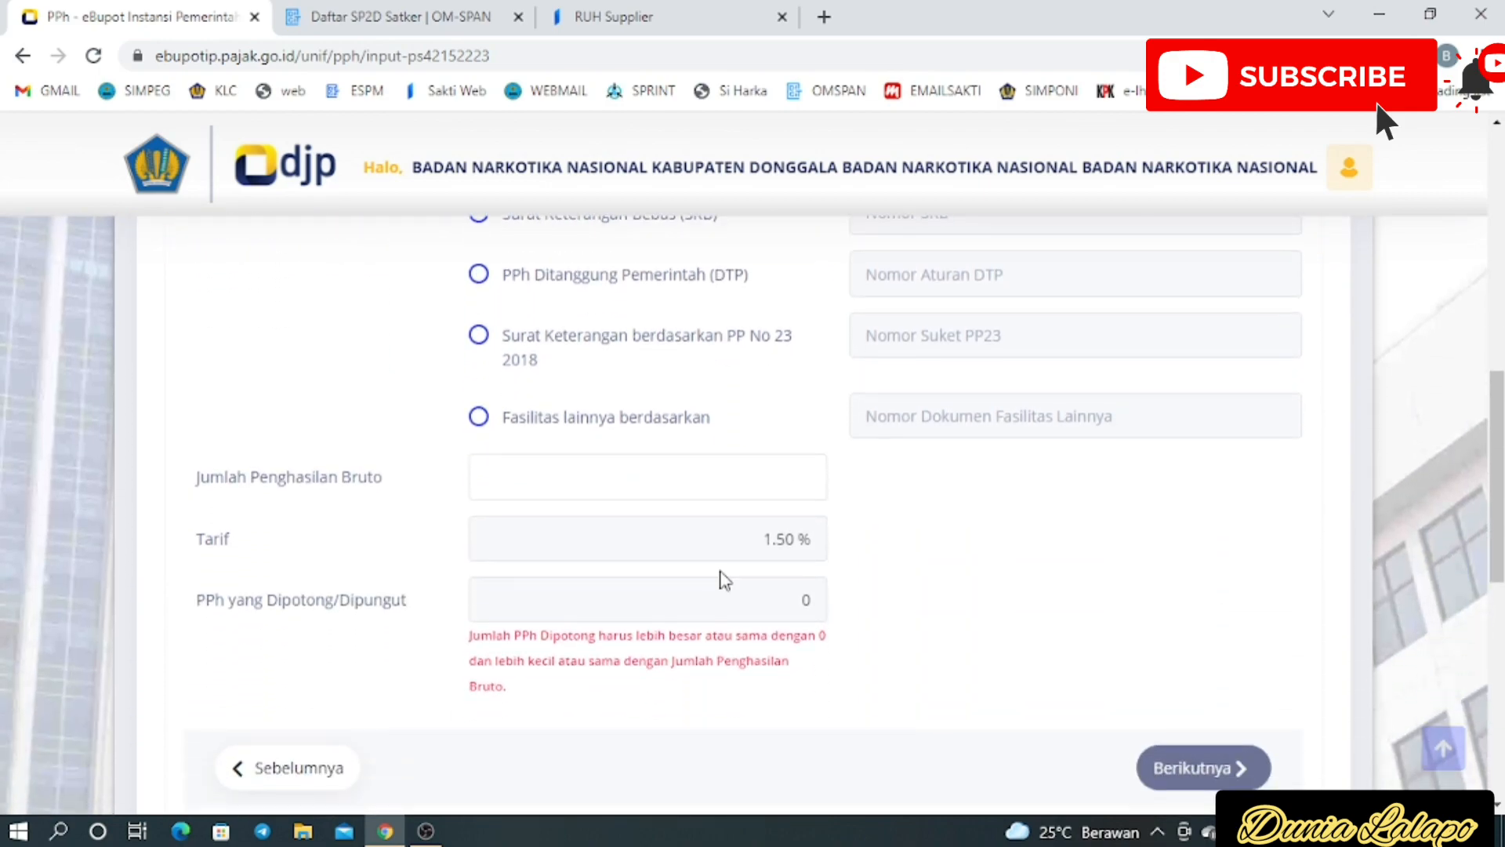
{"action": "left_click", "coordinate": [756, 472]}
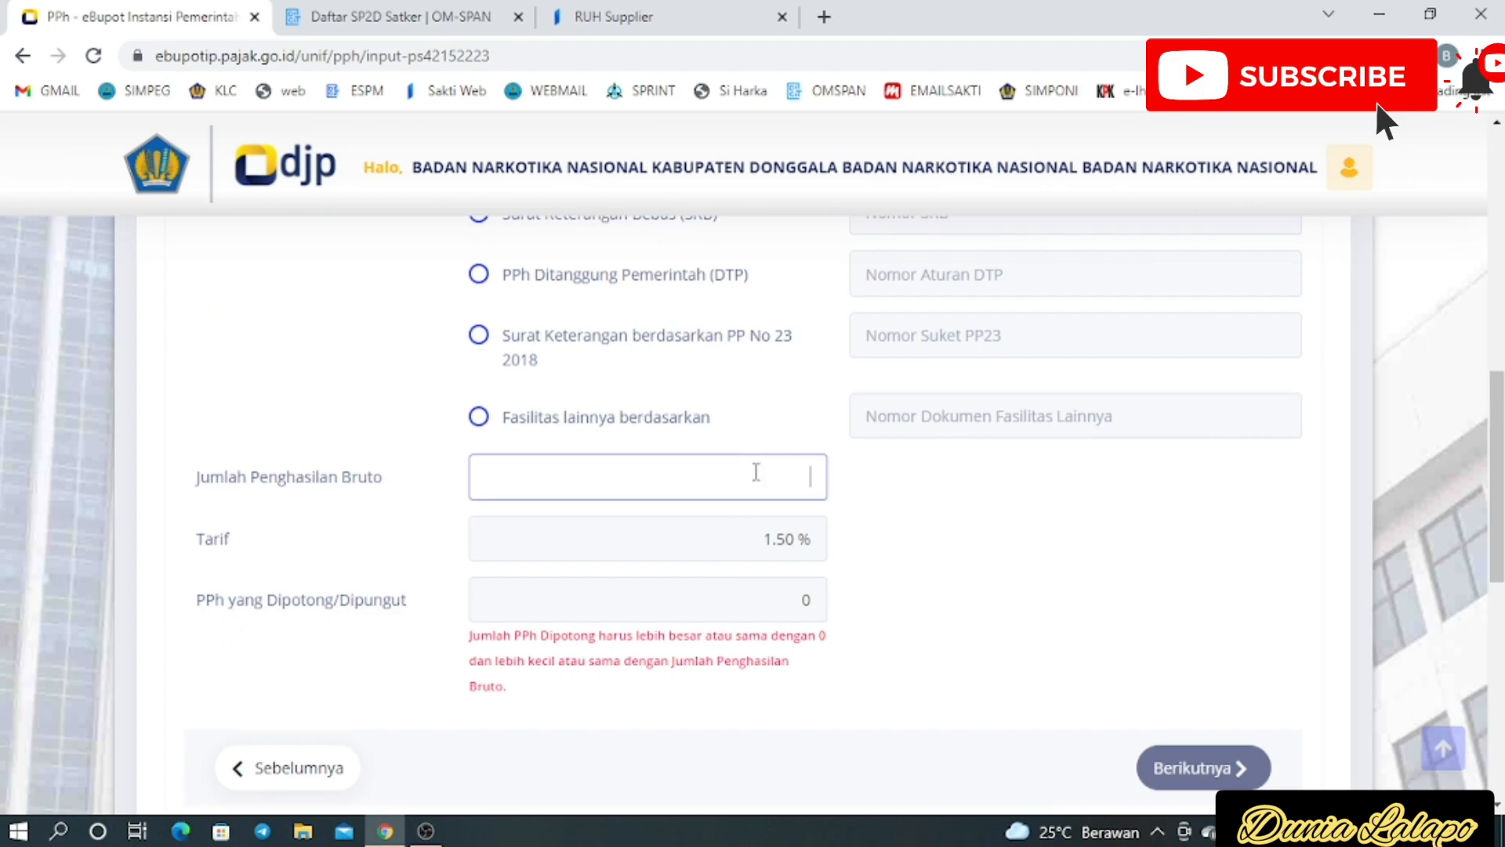
{"action": "type", "text": "15.818.181"}
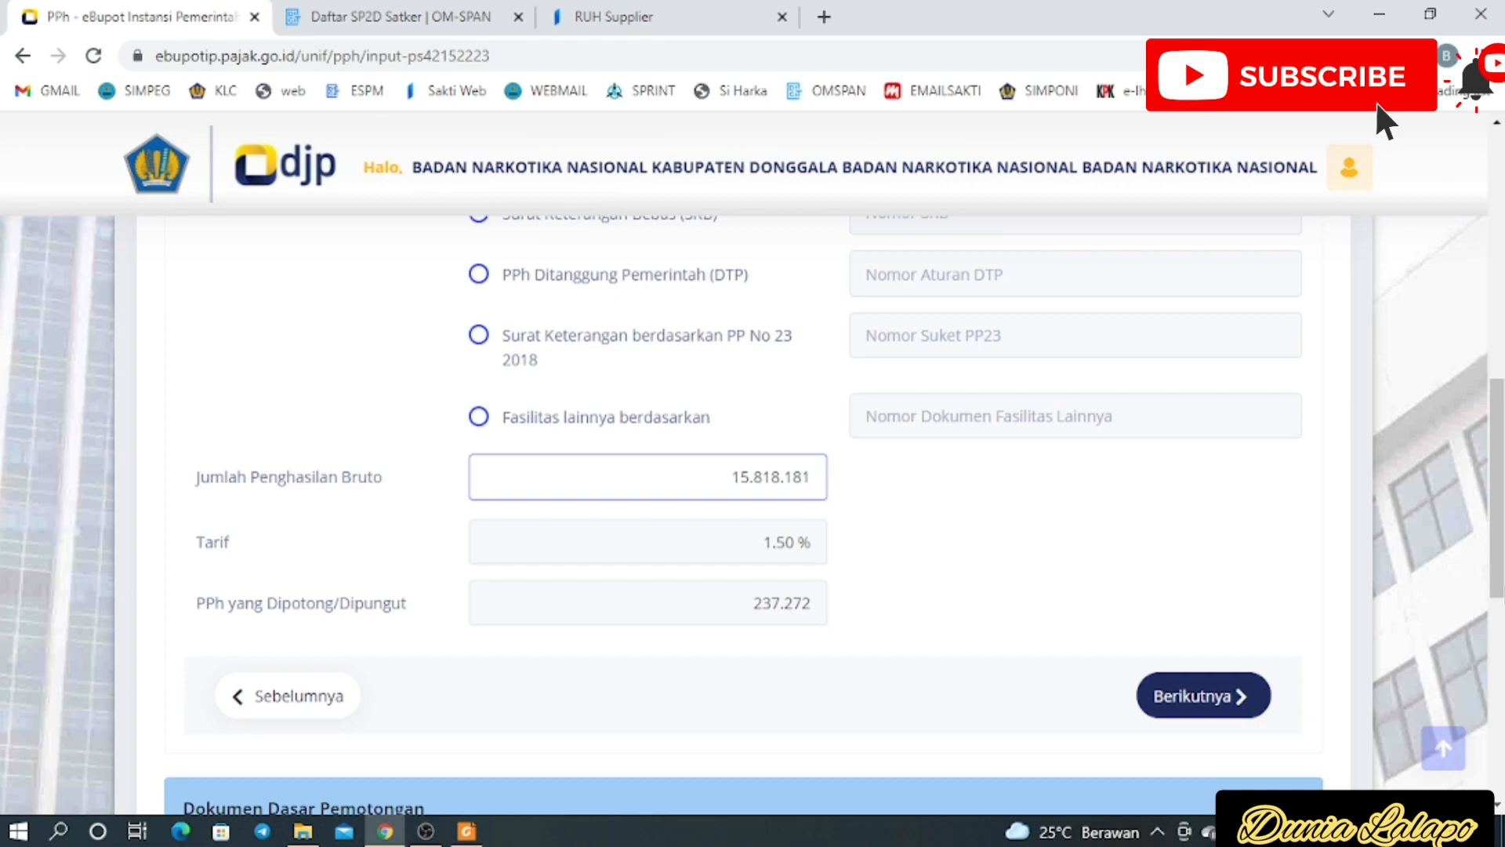
{"action": "left_click", "coordinate": [440, 685]}
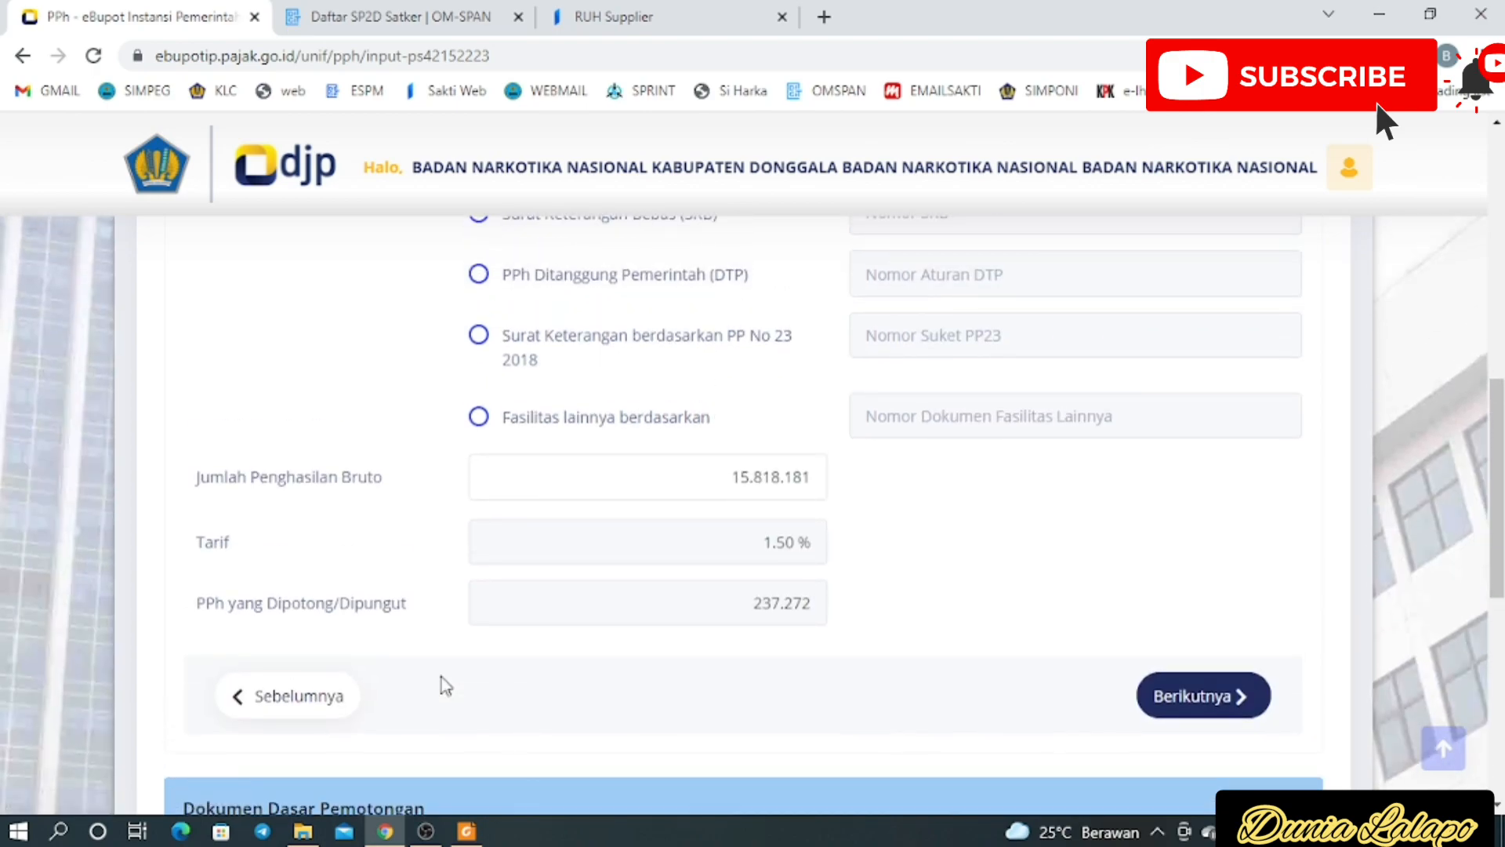
{"action": "left_click", "coordinate": [305, 695]}
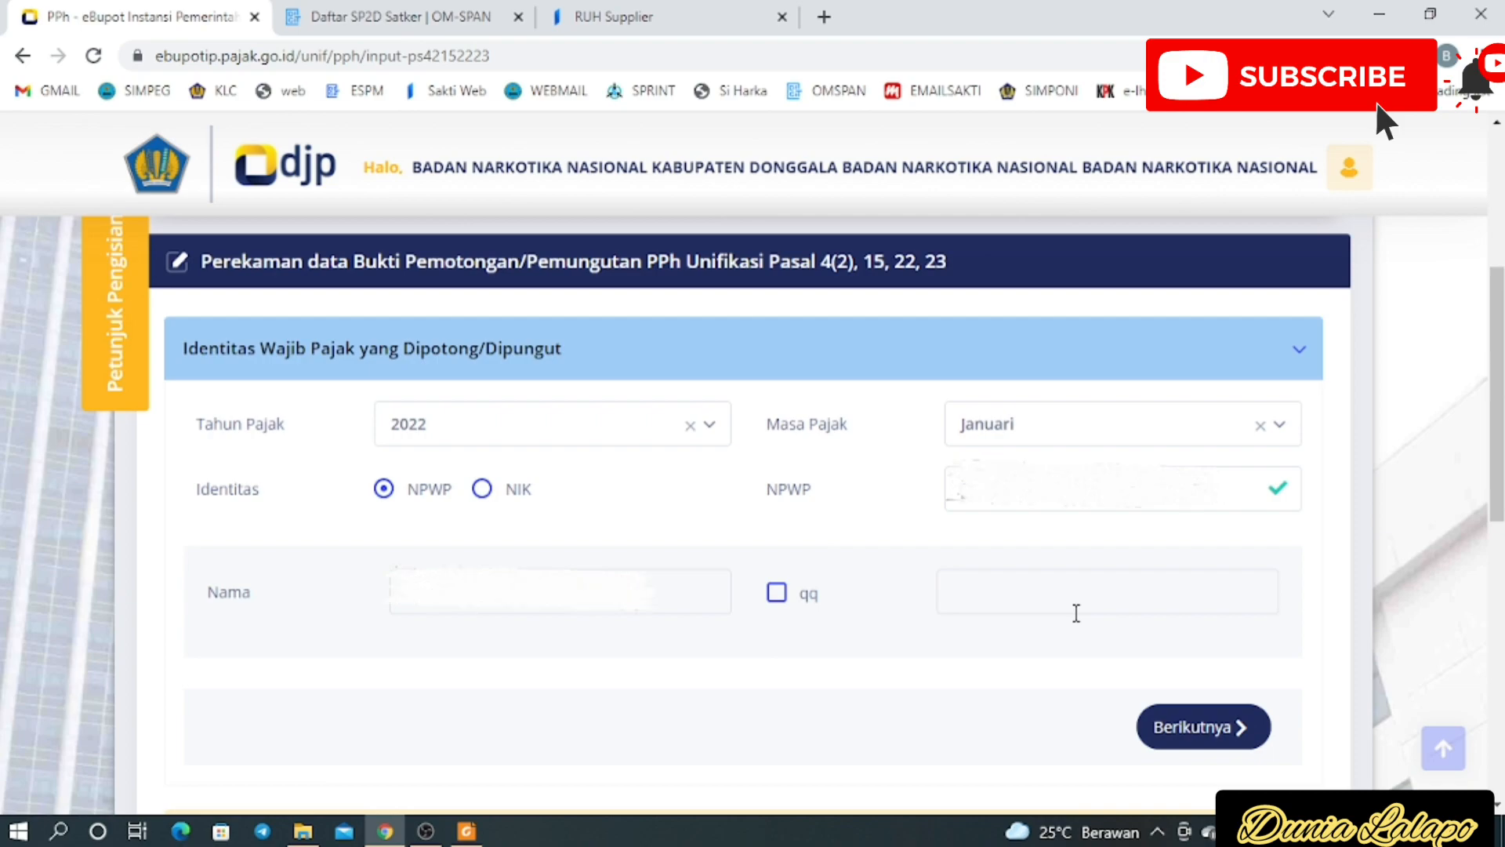
Continue through the taxpayer identity and withheld income tax sections to the withholding basis documents section
{"action": "left_click", "coordinate": [1163, 731]}
{"action": "scroll", "coordinate": [1163, 733], "scroll_direction": "down", "scroll_amount": 6}
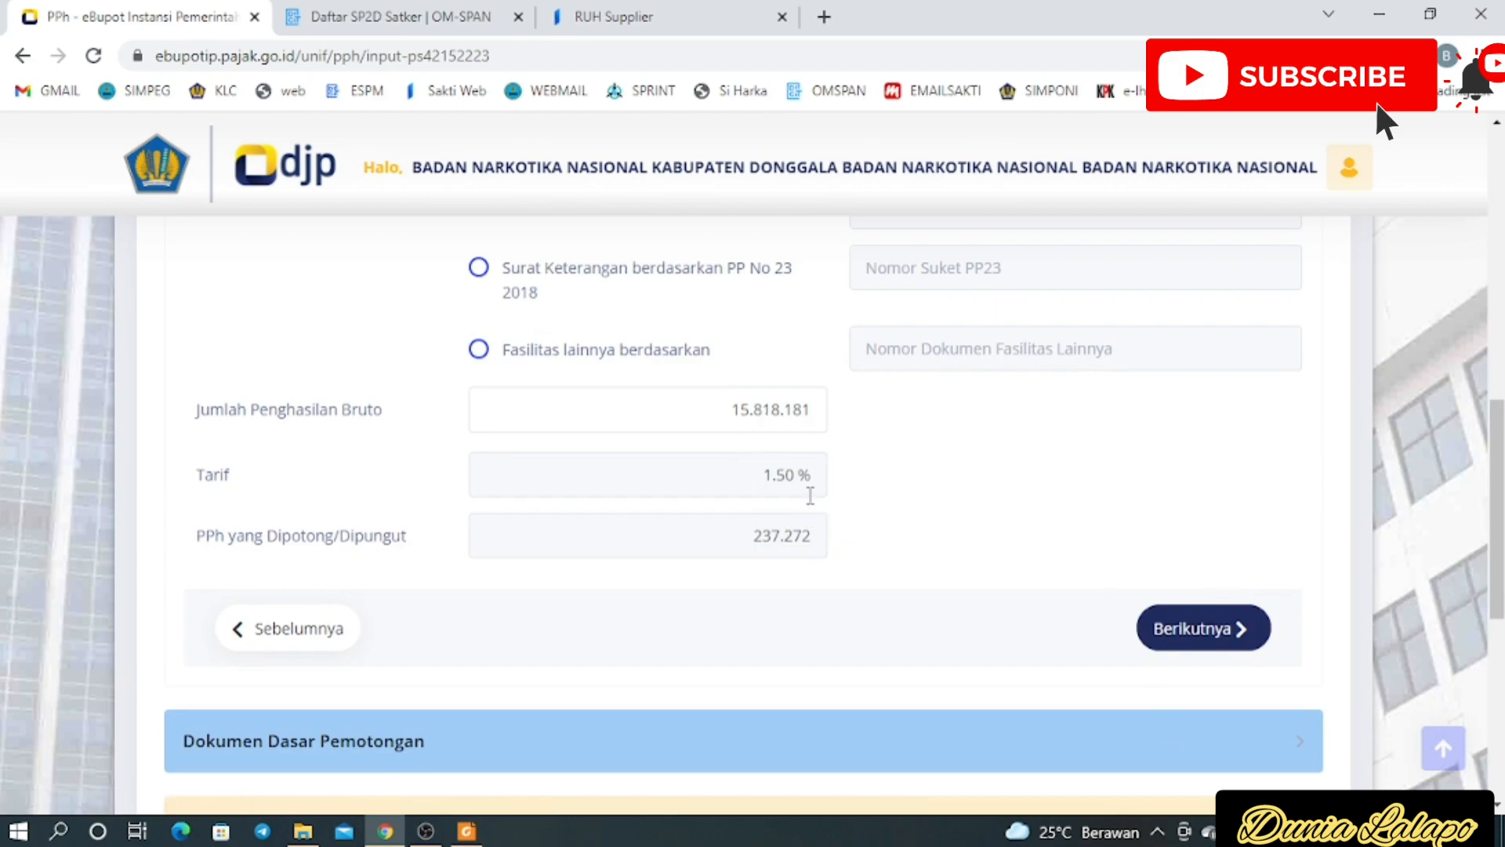
{"action": "left_click", "coordinate": [1202, 629]}
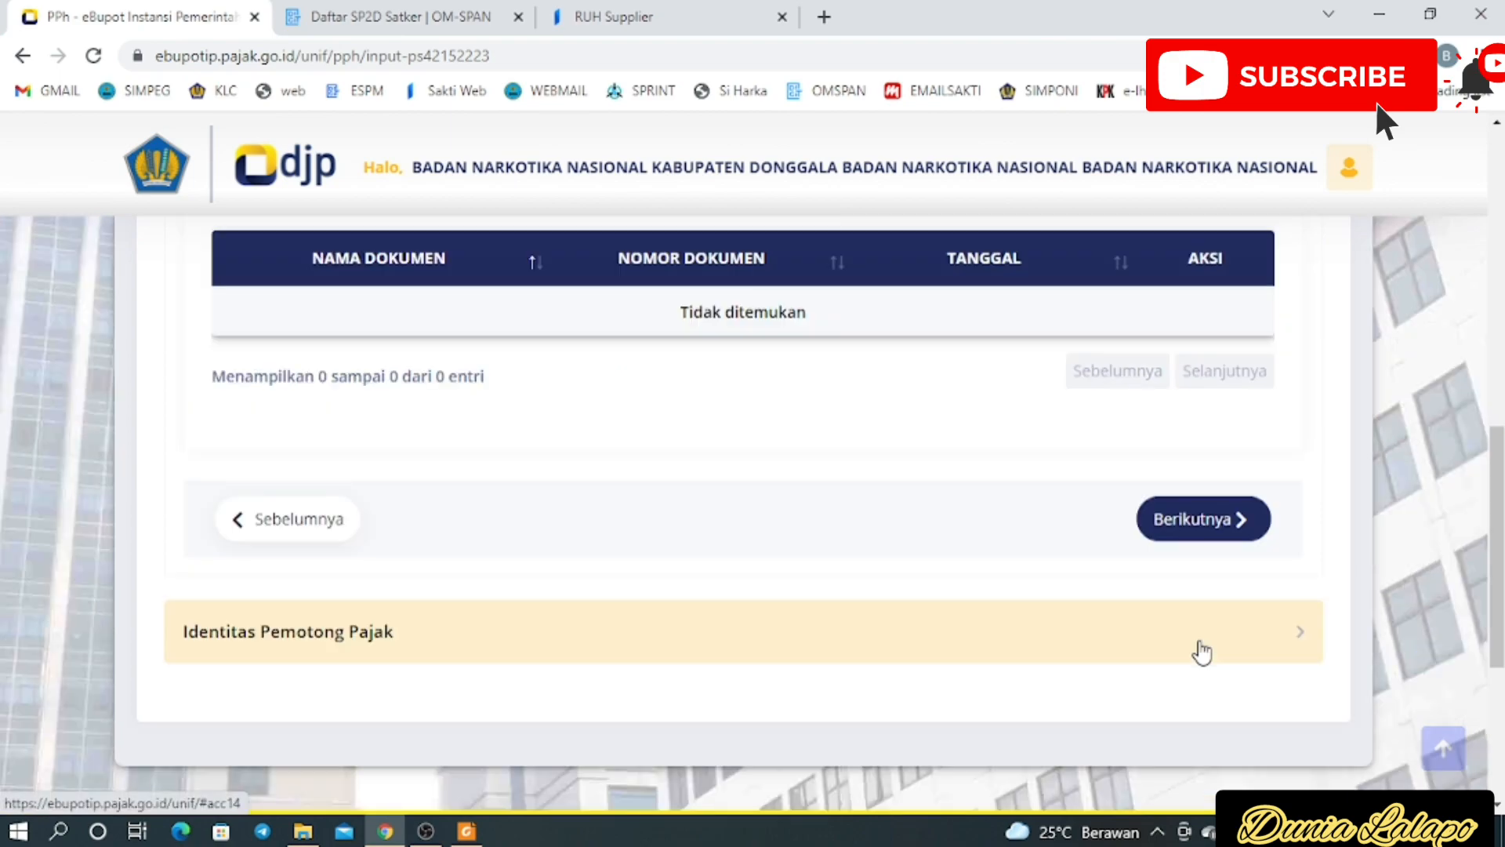
Start a new withholding basis document and set its document name to Bukti Pembayaran
{"action": "scroll", "coordinate": [1202, 652], "scroll_direction": "up", "scroll_amount": 3}
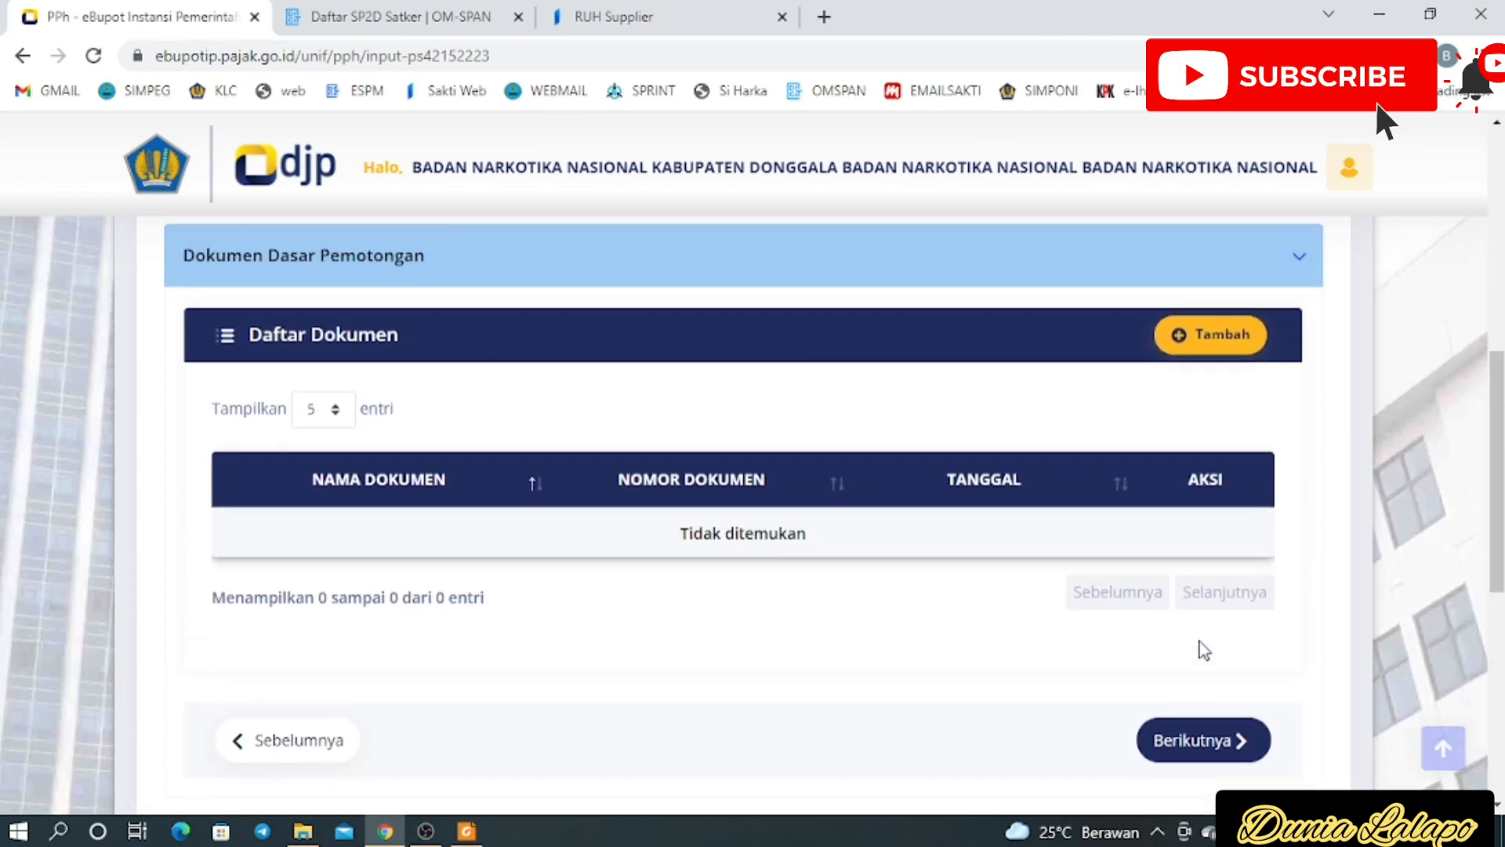
{"action": "left_click", "coordinate": [1227, 345]}
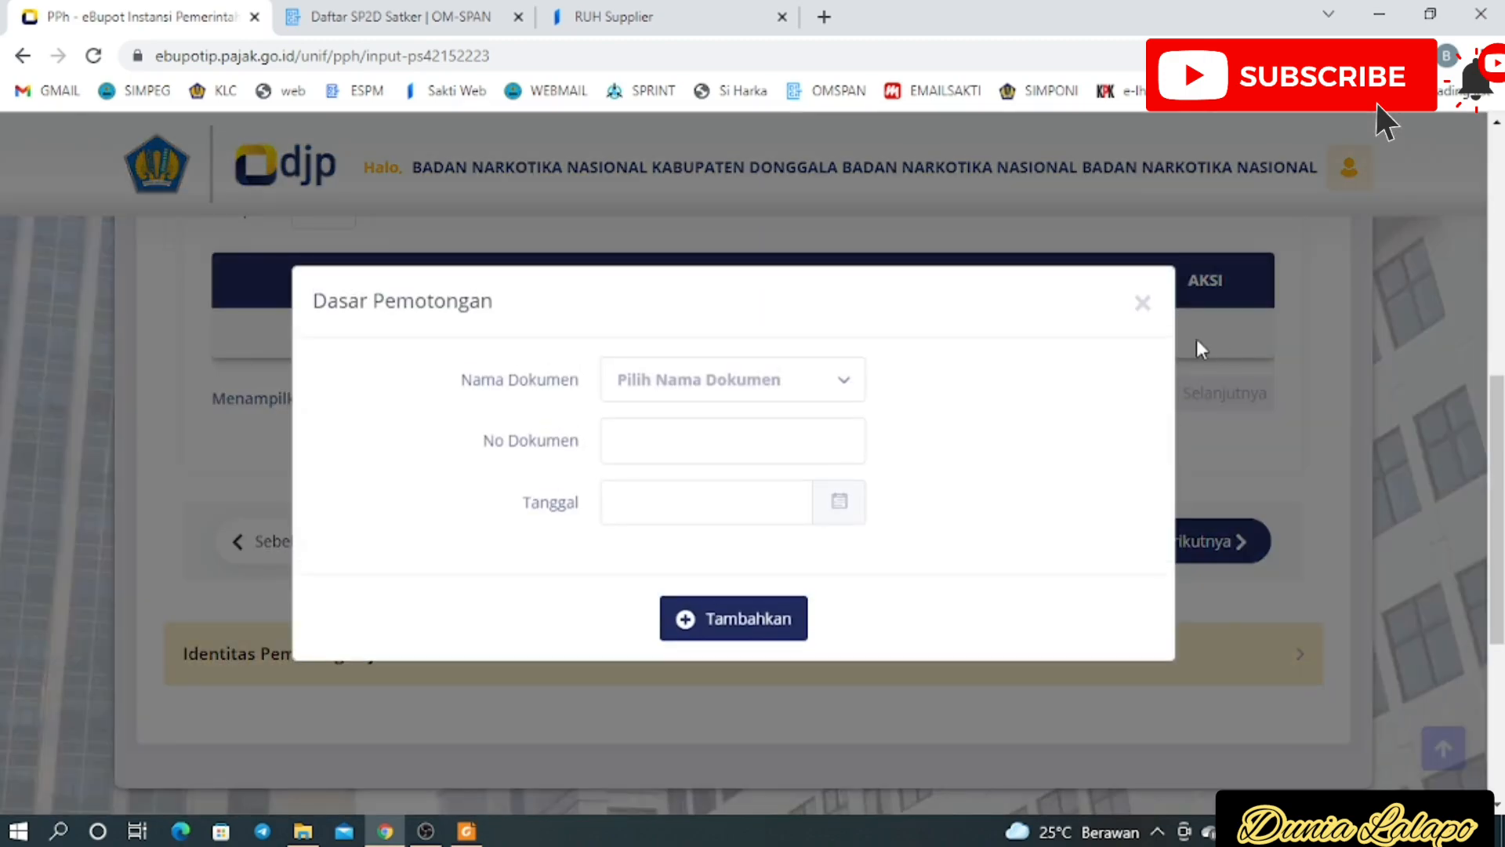
{"action": "left_click", "coordinate": [820, 388]}
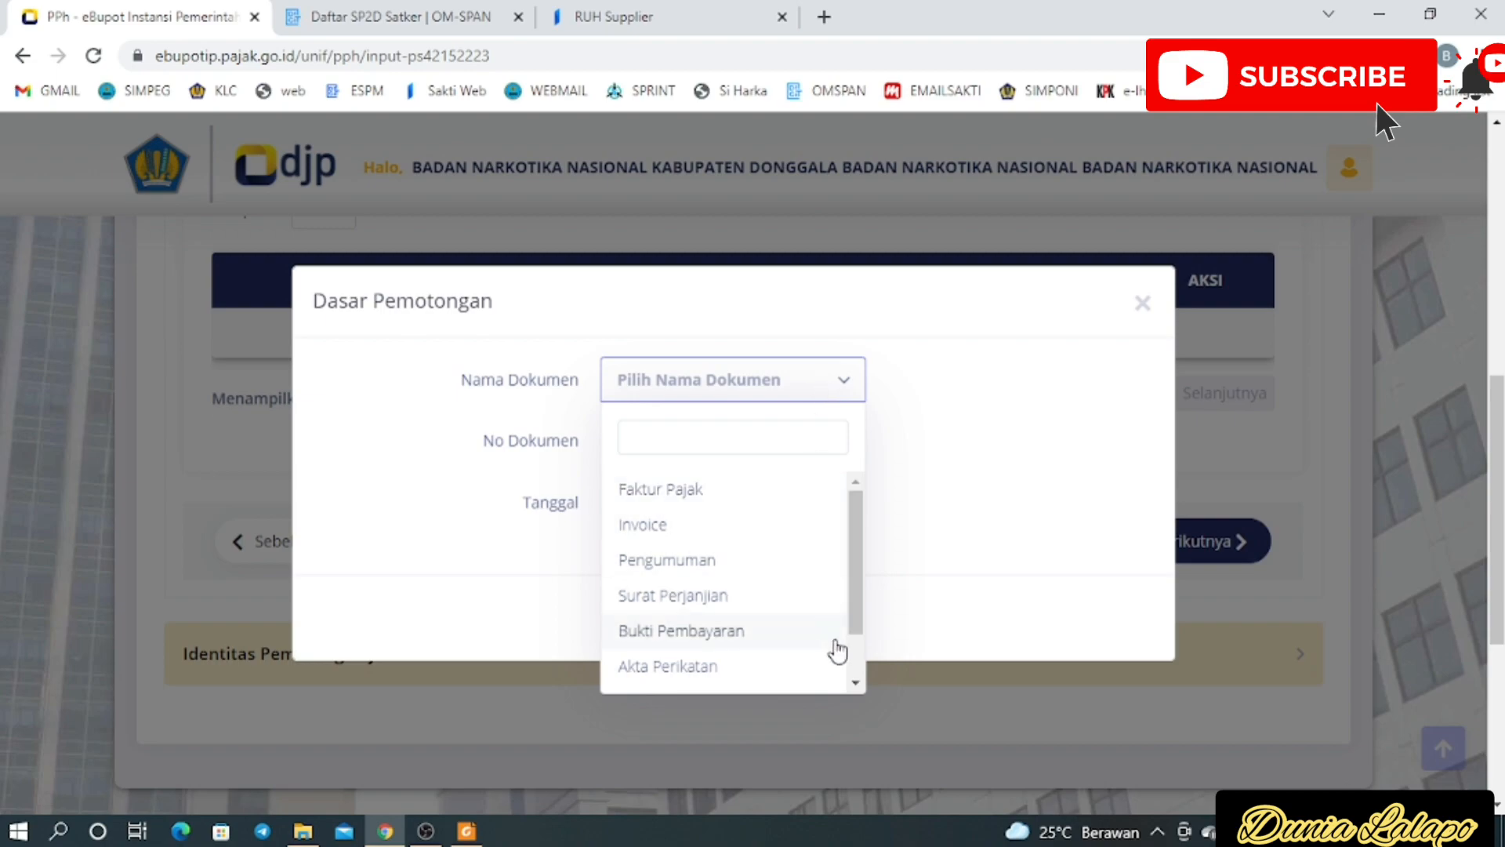
{"action": "scroll", "coordinate": [784, 627], "scroll_direction": "down", "scroll_amount": 2}
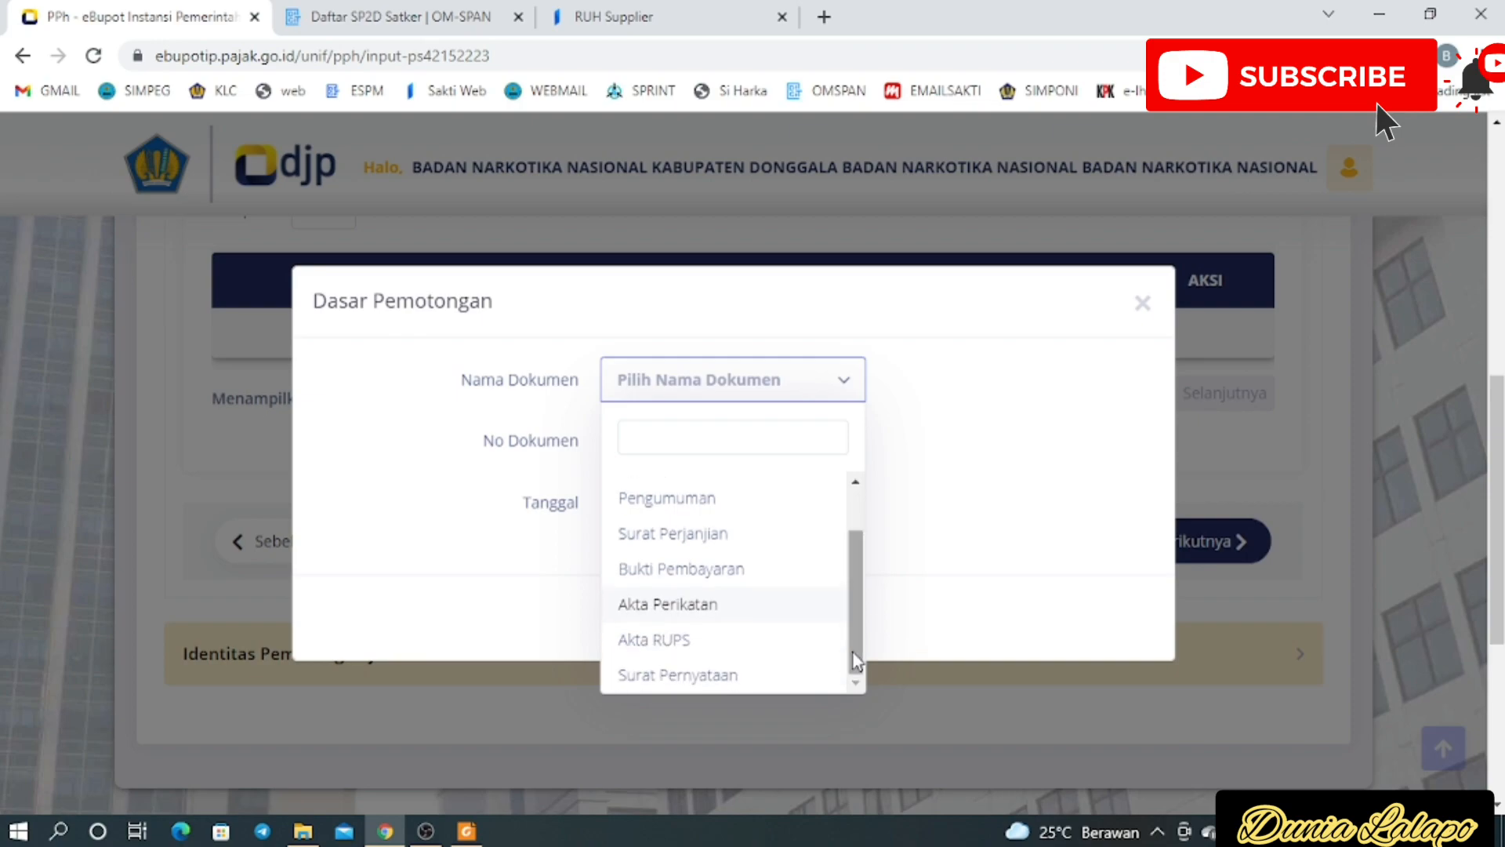
{"action": "left_click", "coordinate": [741, 581]}
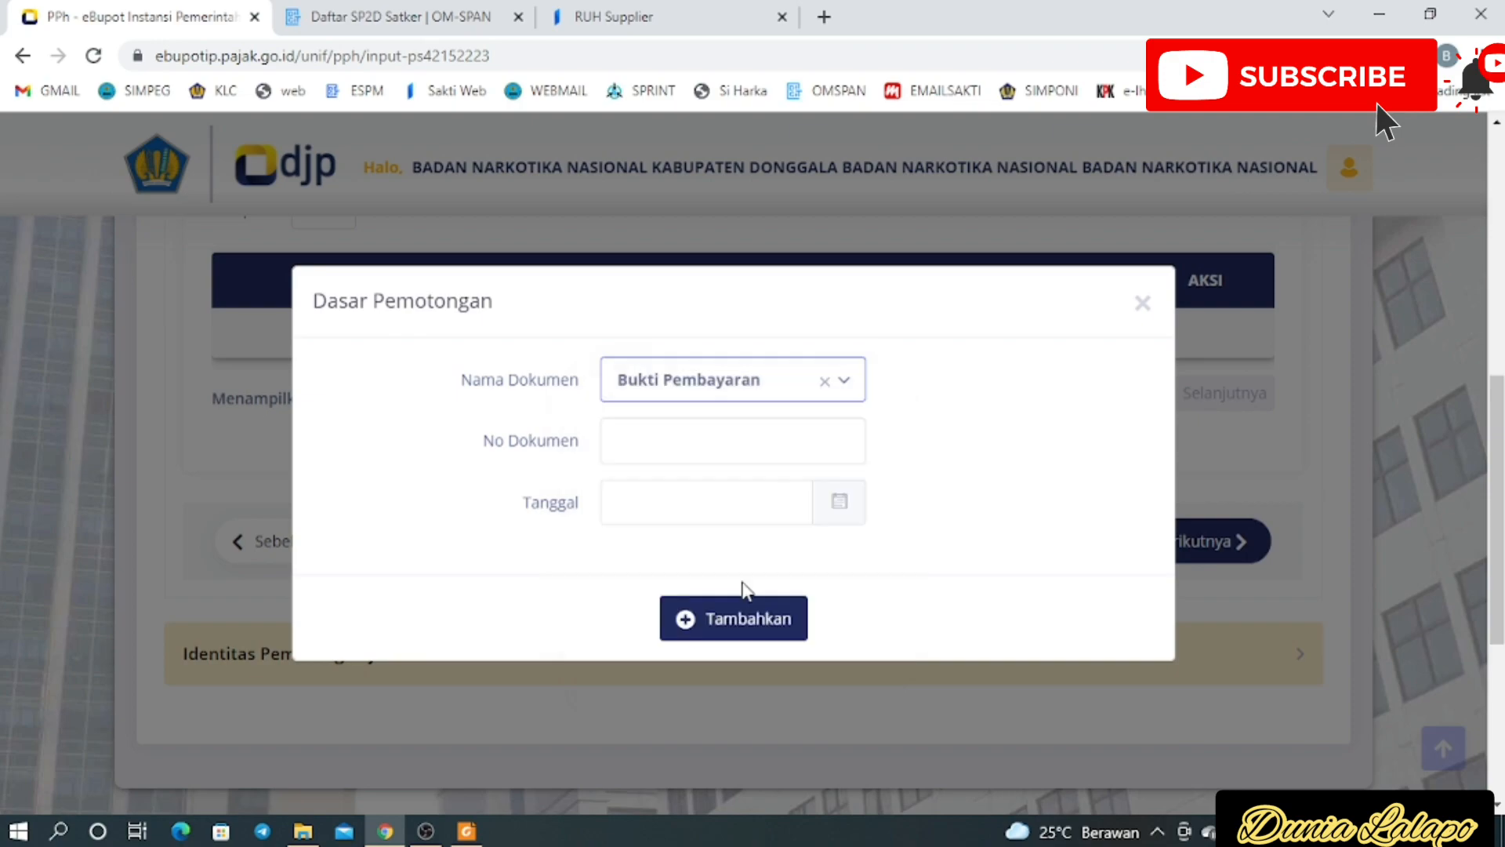
Give the payment document number 00002 and date 26/01/2022, and add it to the document list
{"action": "left_click", "coordinate": [661, 441]}
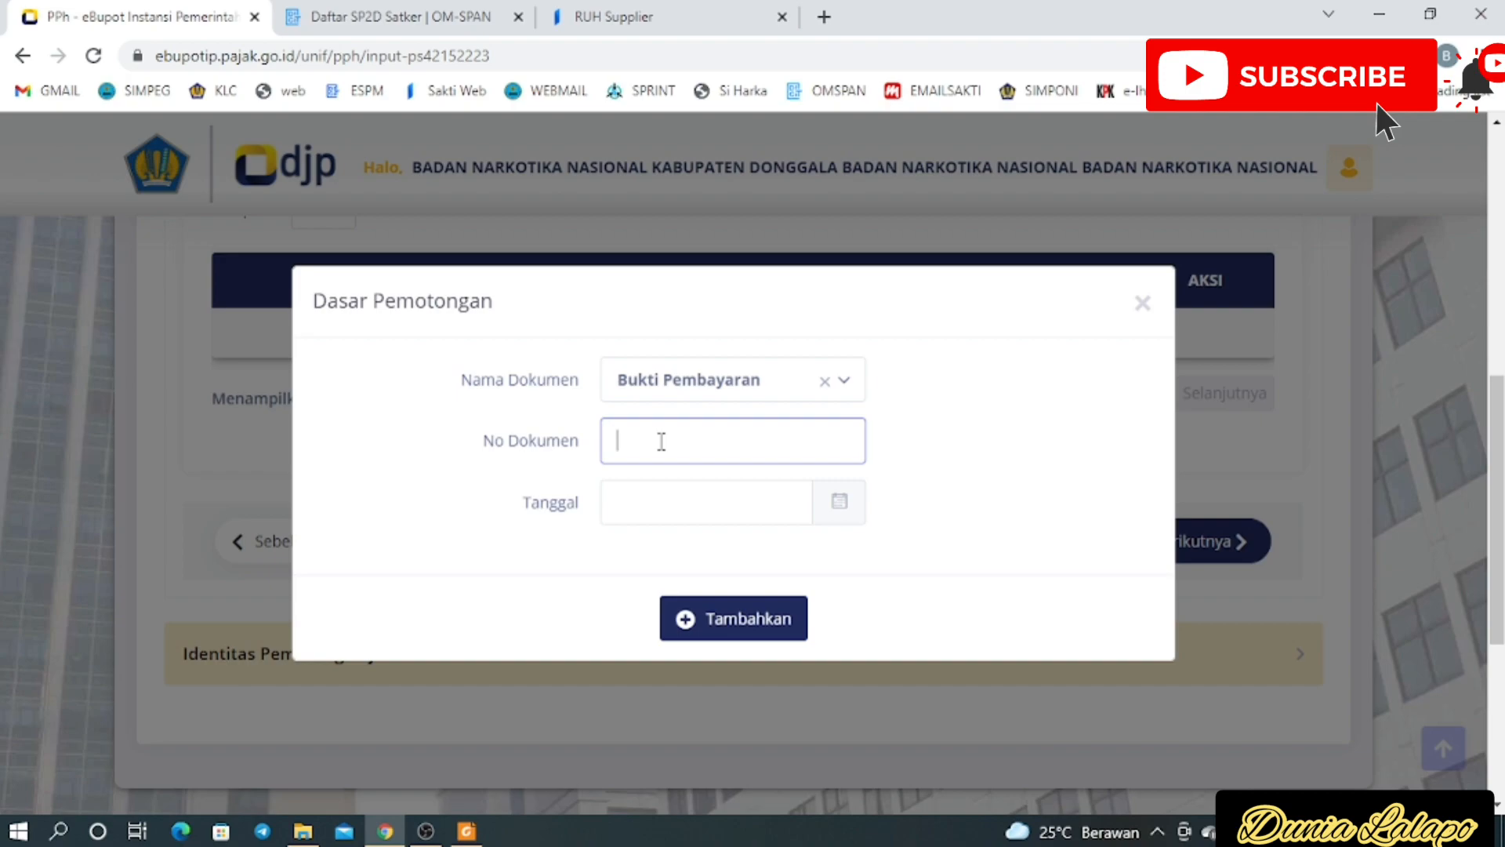
{"action": "type", "text": "00002"}
{"action": "left_click", "coordinate": [748, 505]}
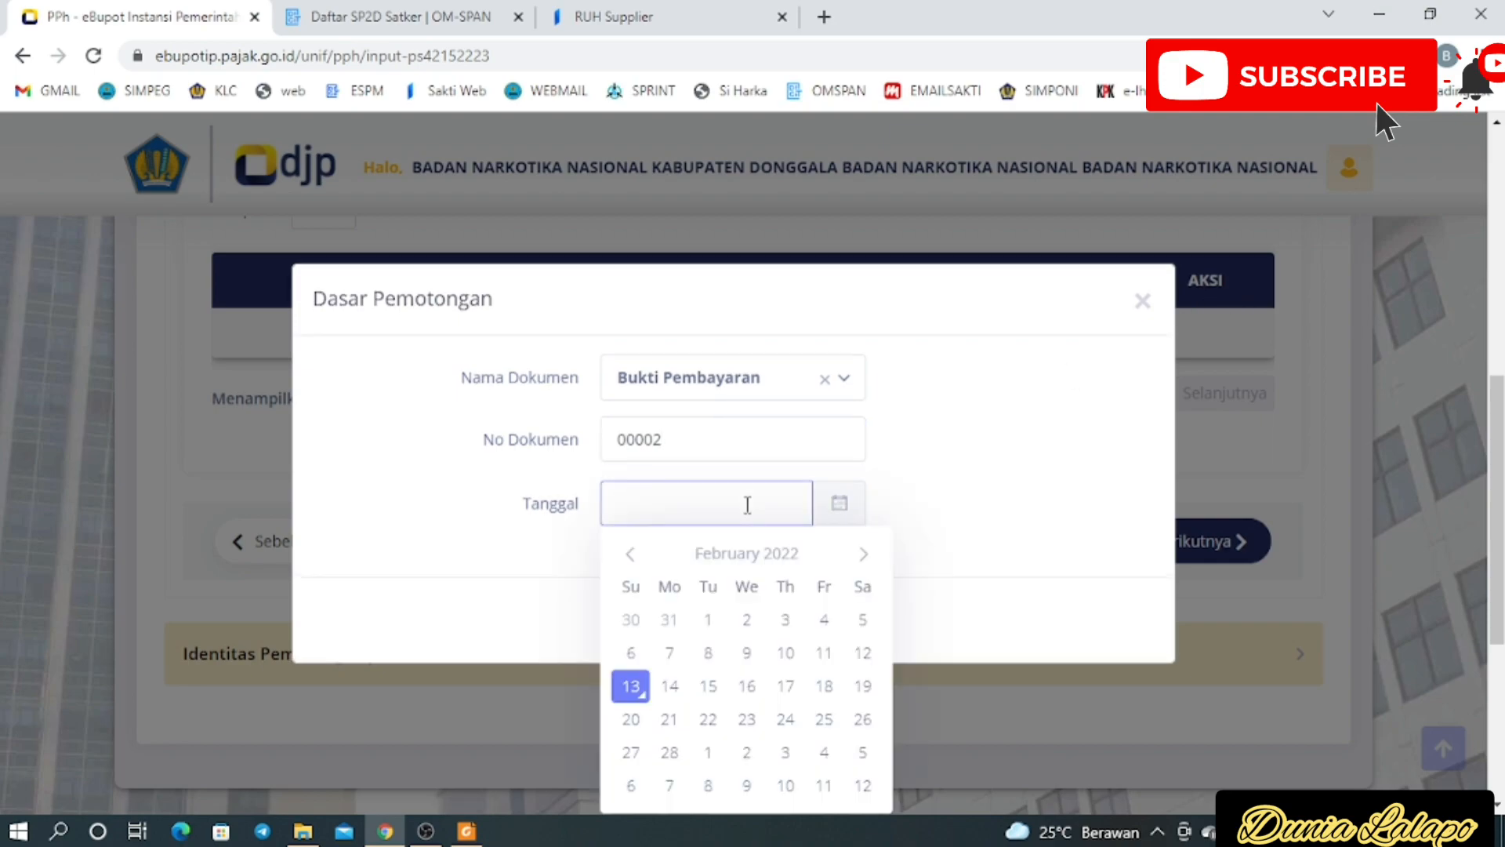
{"action": "left_click", "coordinate": [631, 556]}
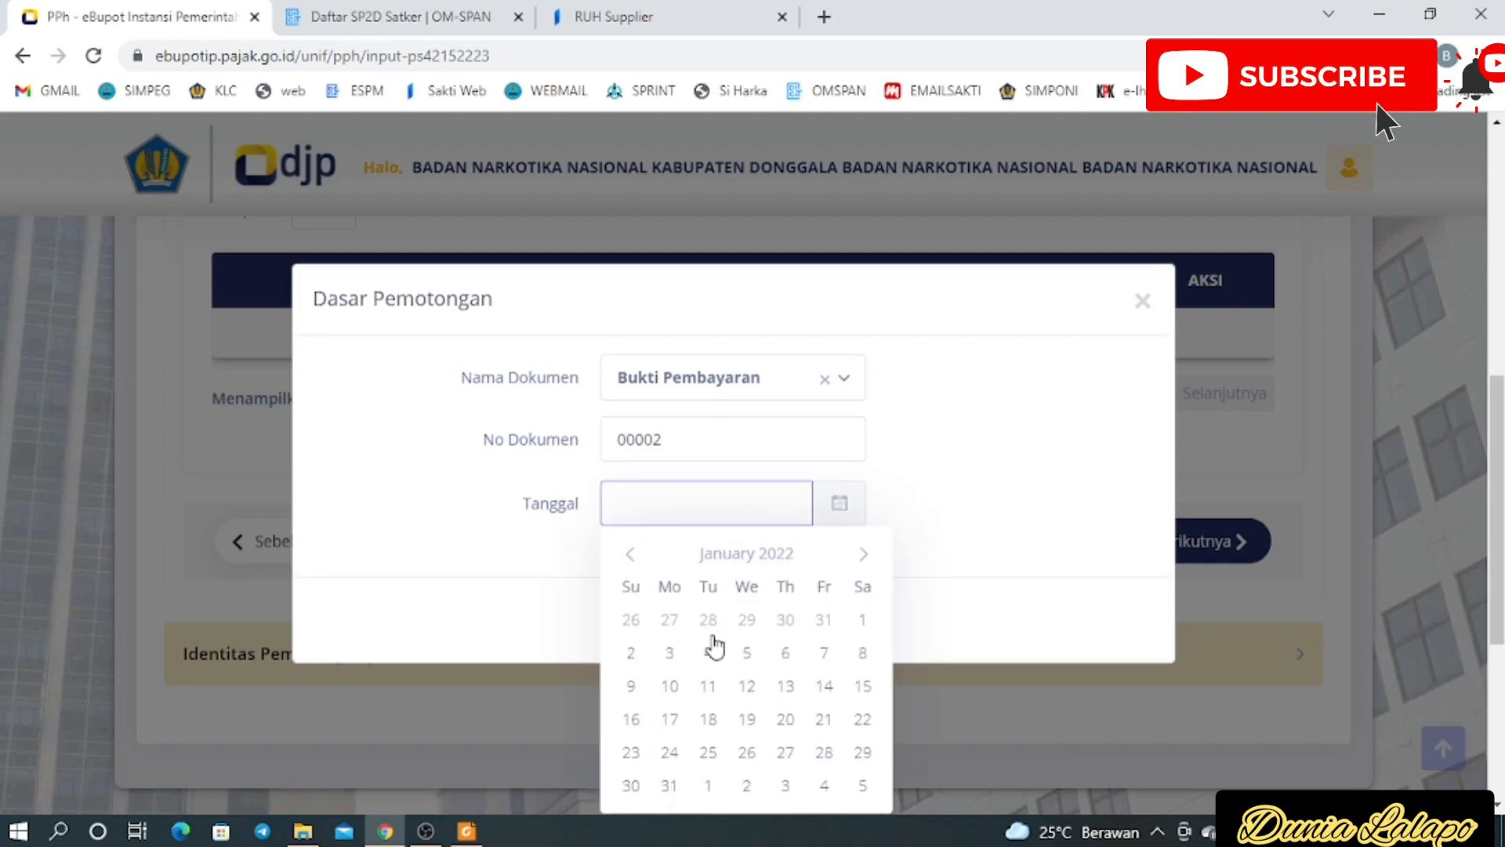
{"action": "left_click", "coordinate": [749, 754]}
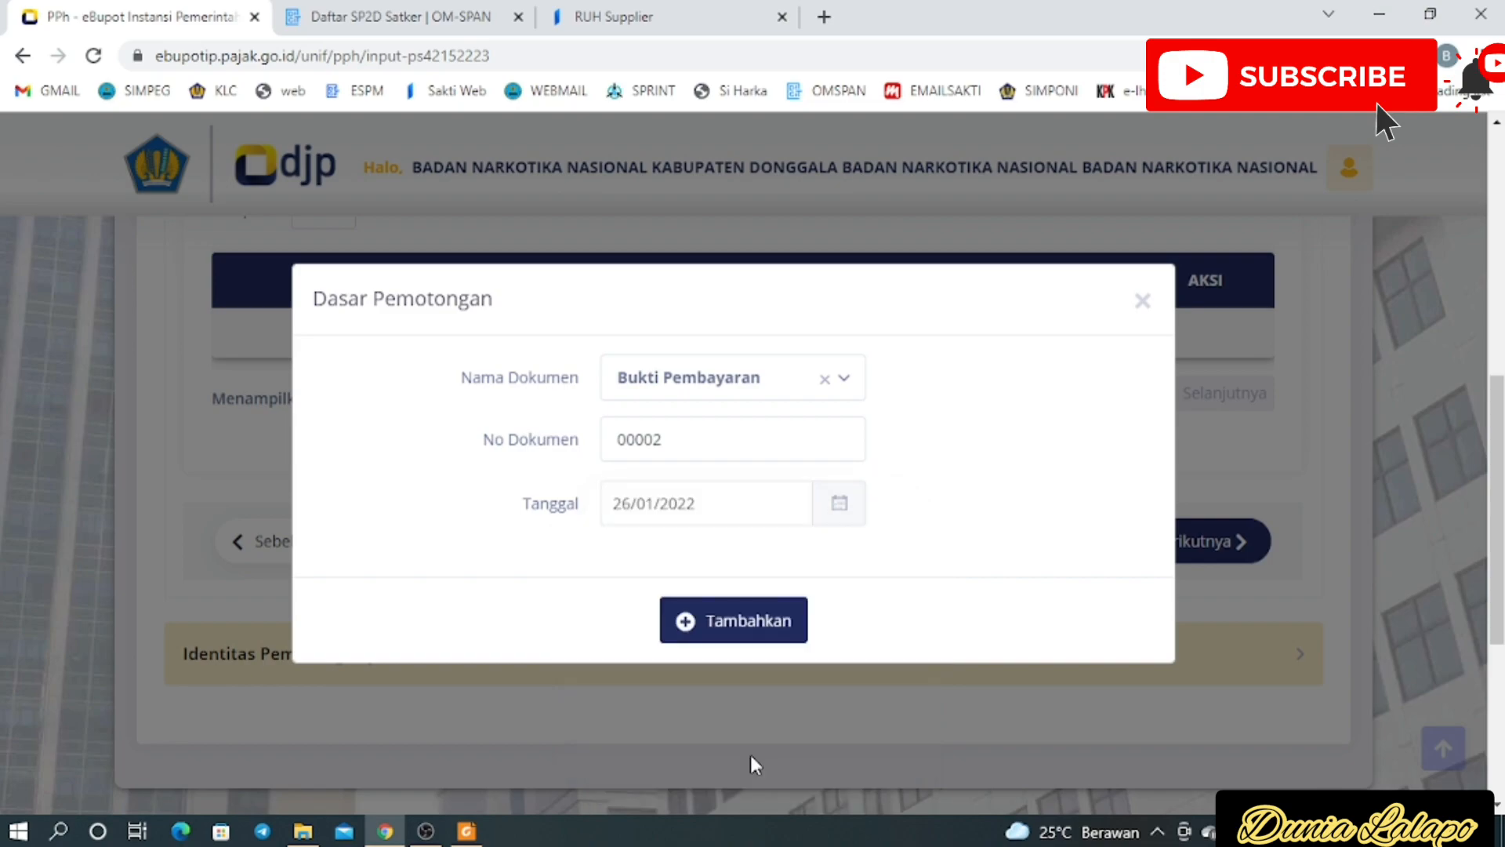
{"action": "left_click", "coordinate": [767, 625]}
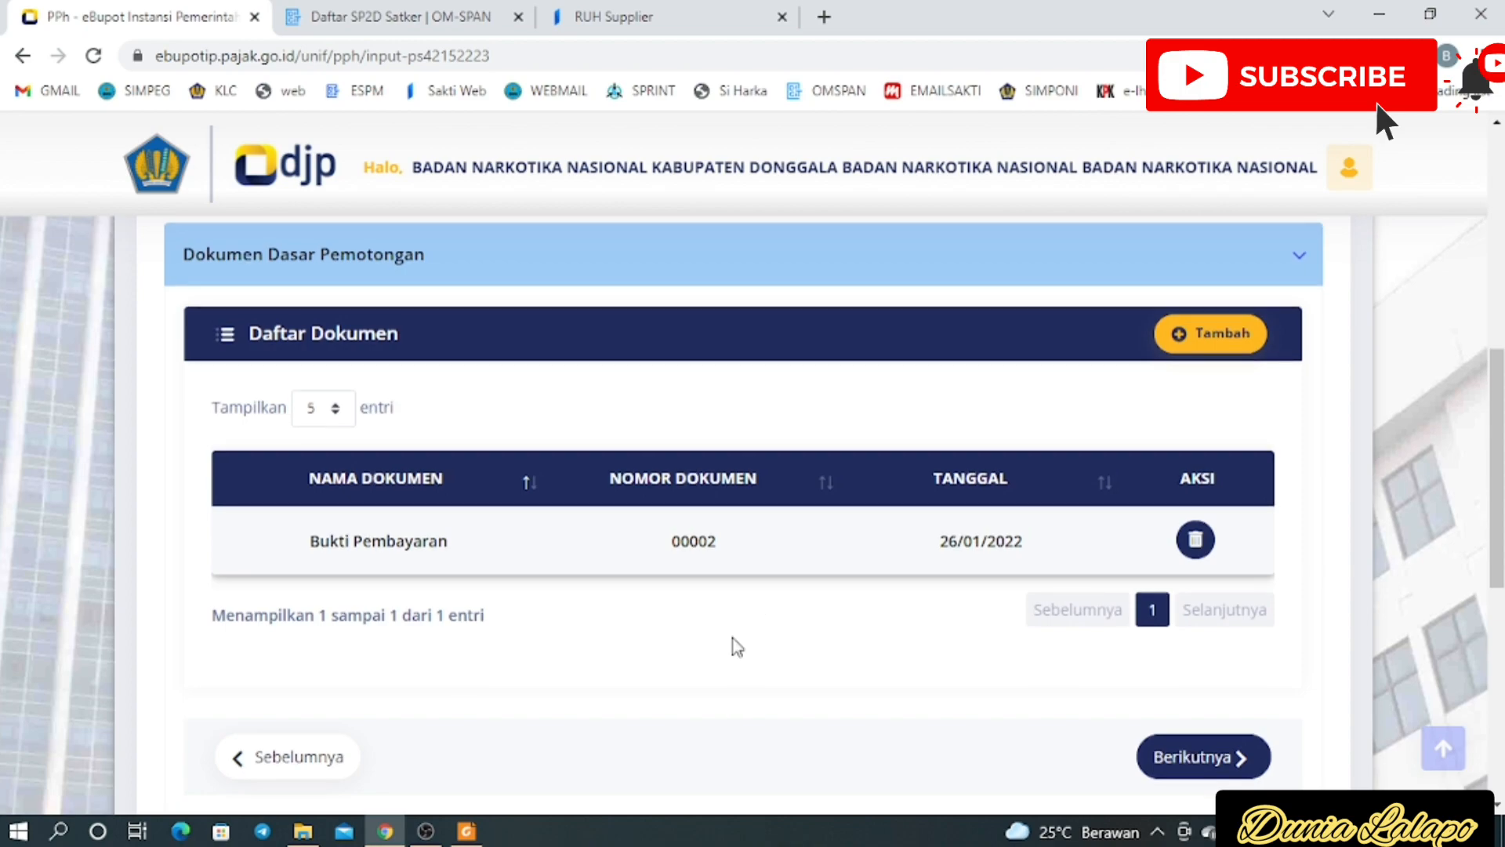
Continue to the tax withholder identity section, set the signer's capacity to Pengurus, and choose the signatory's name
{"action": "left_click", "coordinate": [1165, 759]}
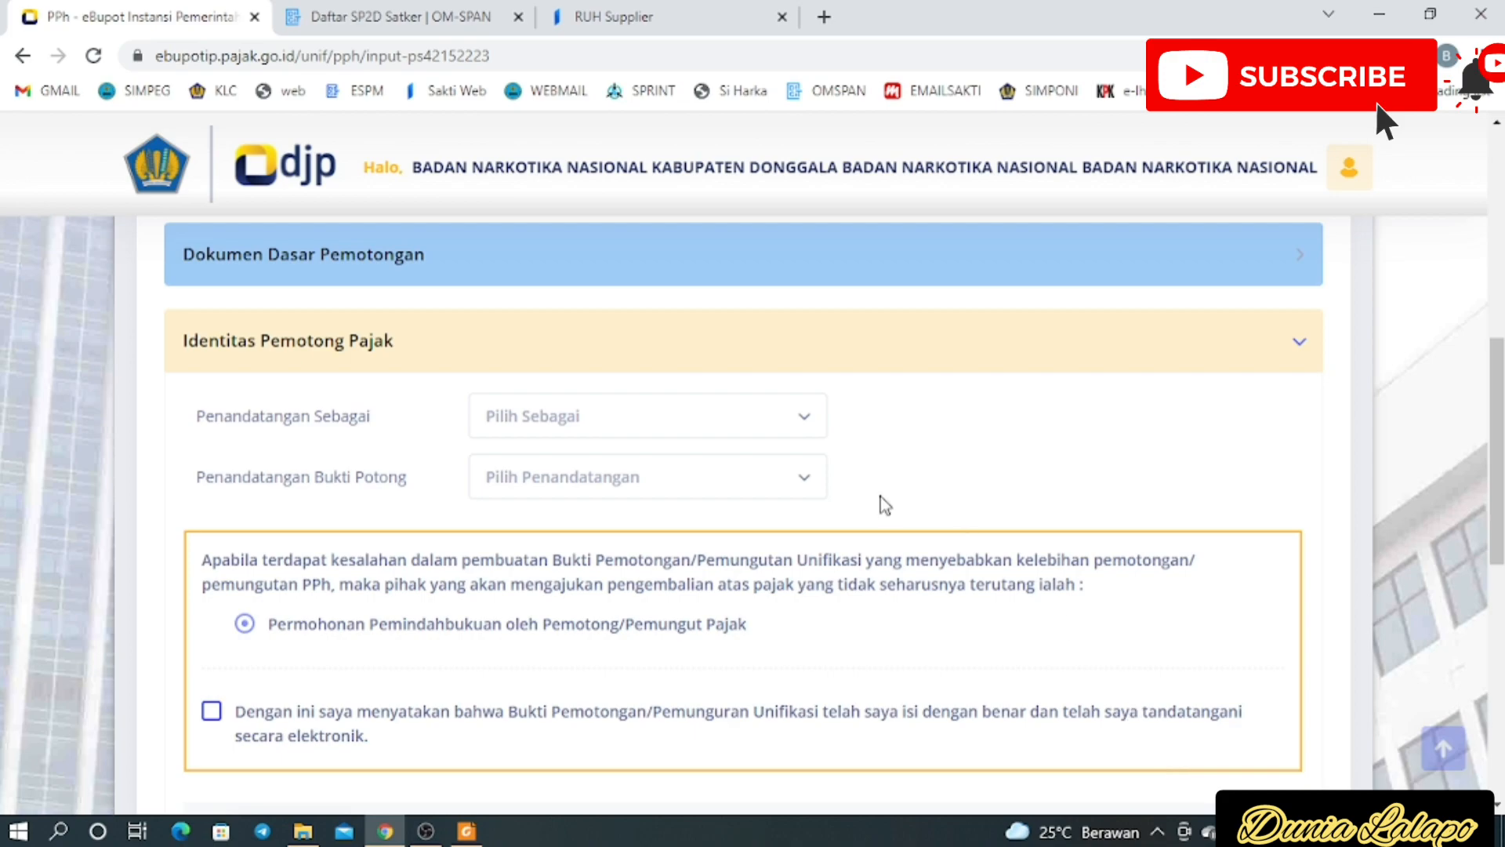
{"action": "left_click", "coordinate": [661, 425]}
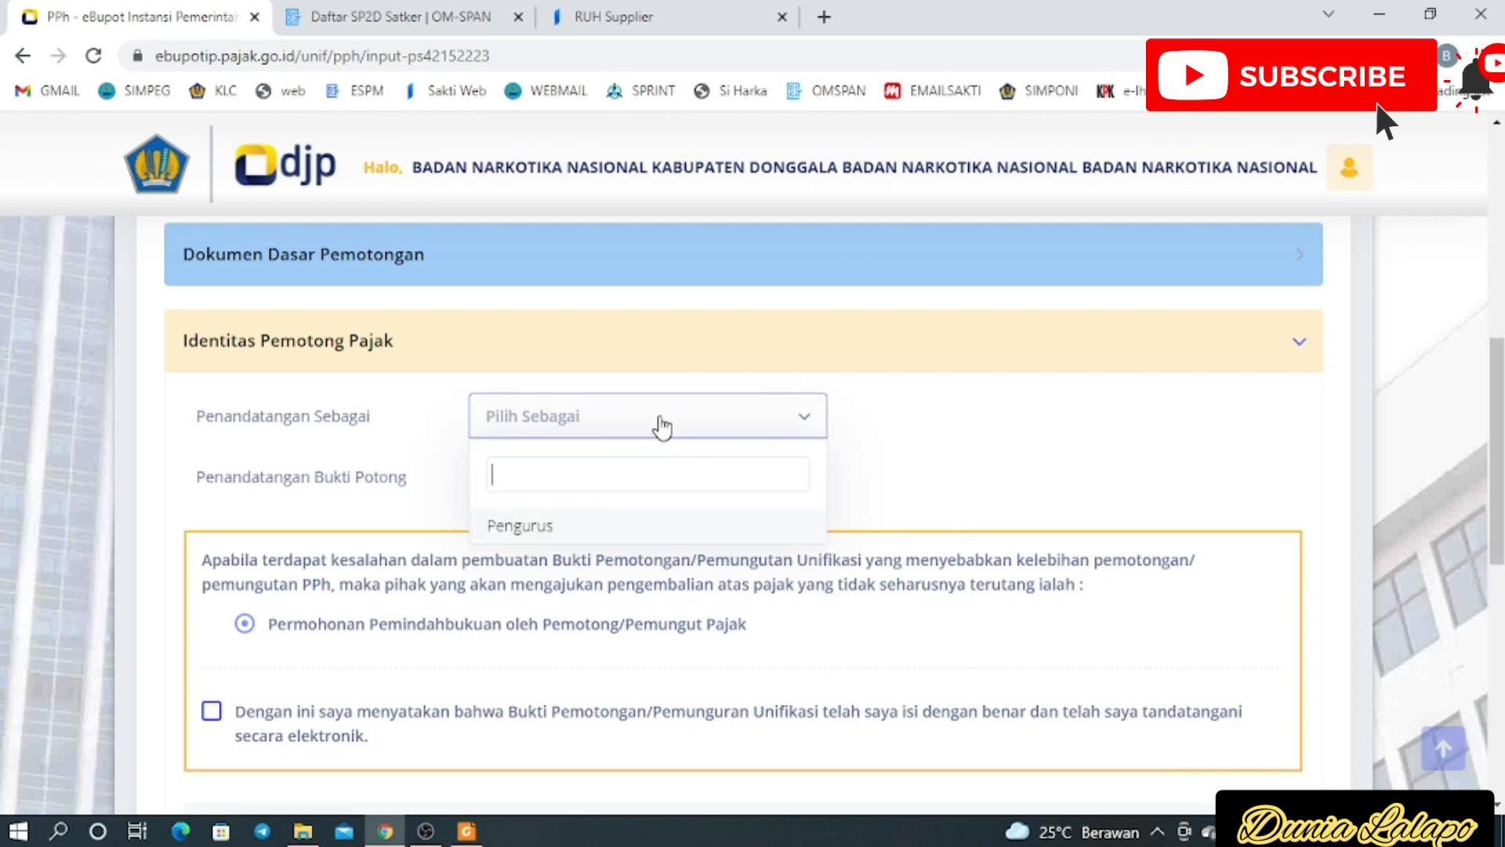
{"action": "left_click", "coordinate": [566, 540]}
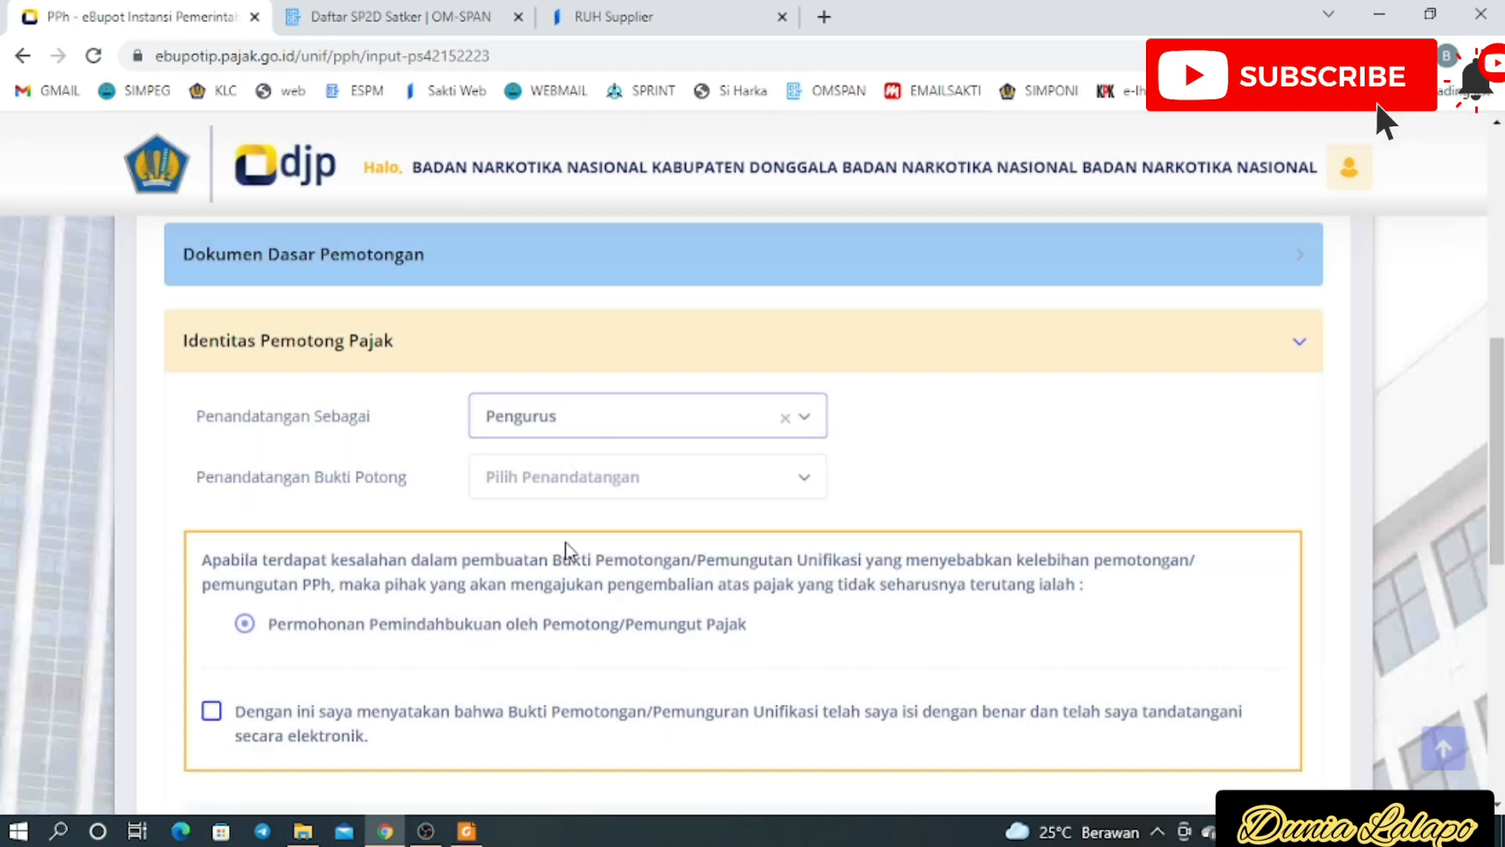
{"action": "left_click", "coordinate": [676, 474]}
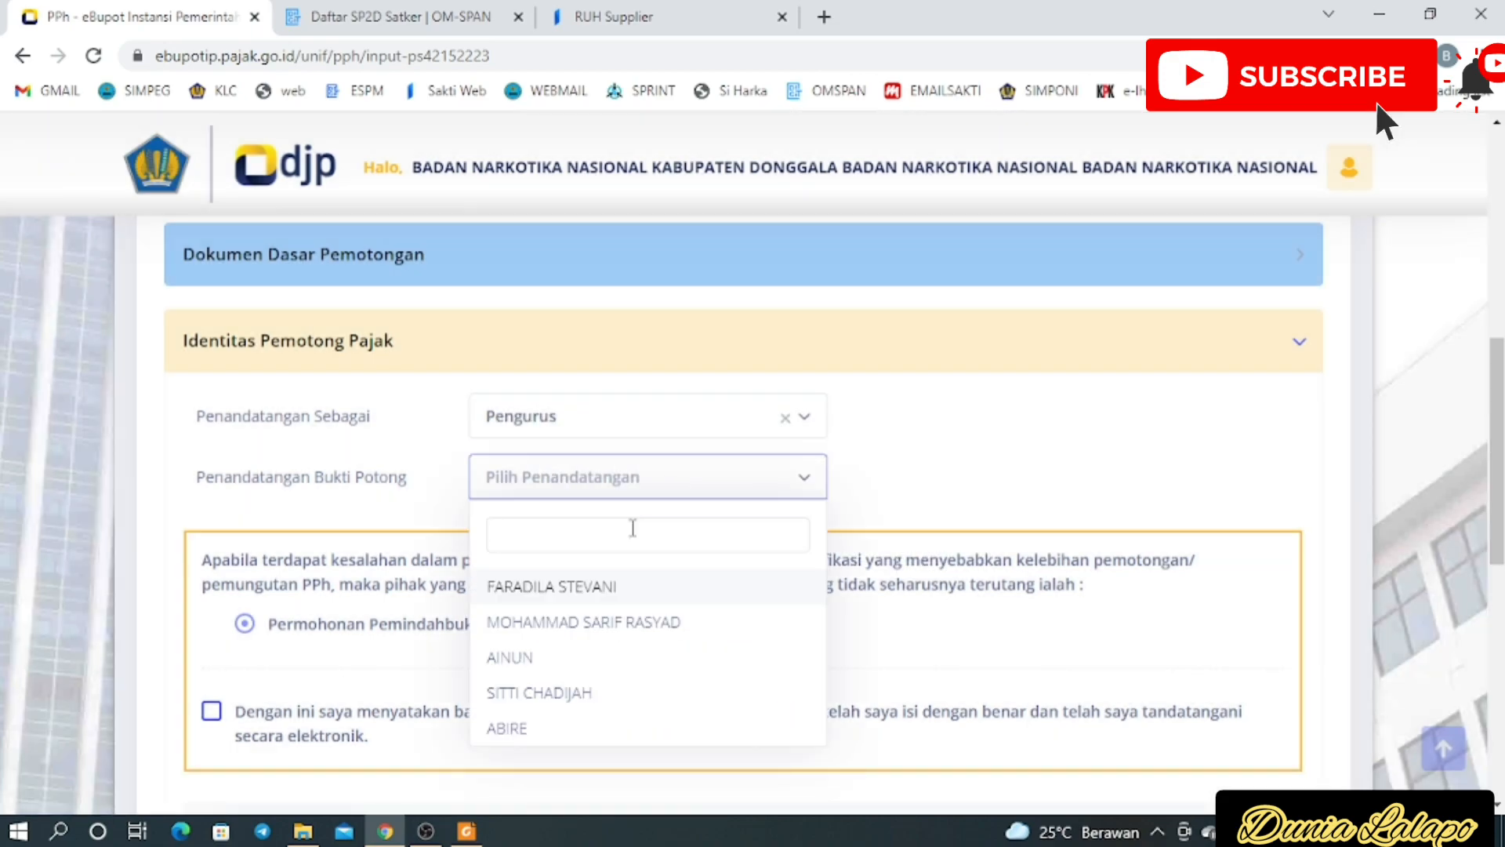
{"action": "left_click", "coordinate": [596, 588]}
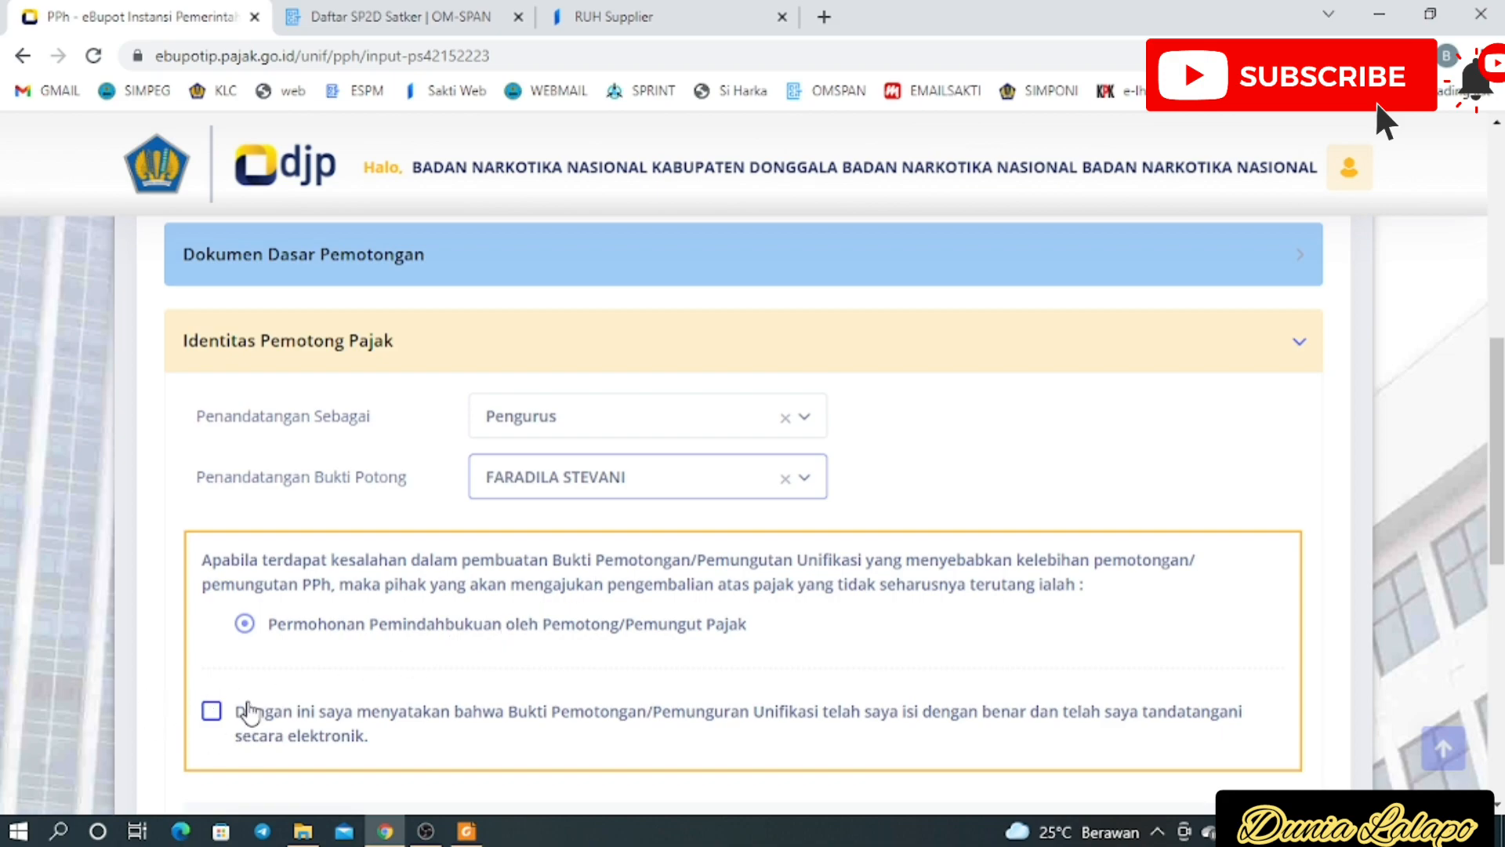
Accept the declaration that the slip is filled in correctly and electronically signed, and save the slip
{"action": "left_click", "coordinate": [212, 712]}
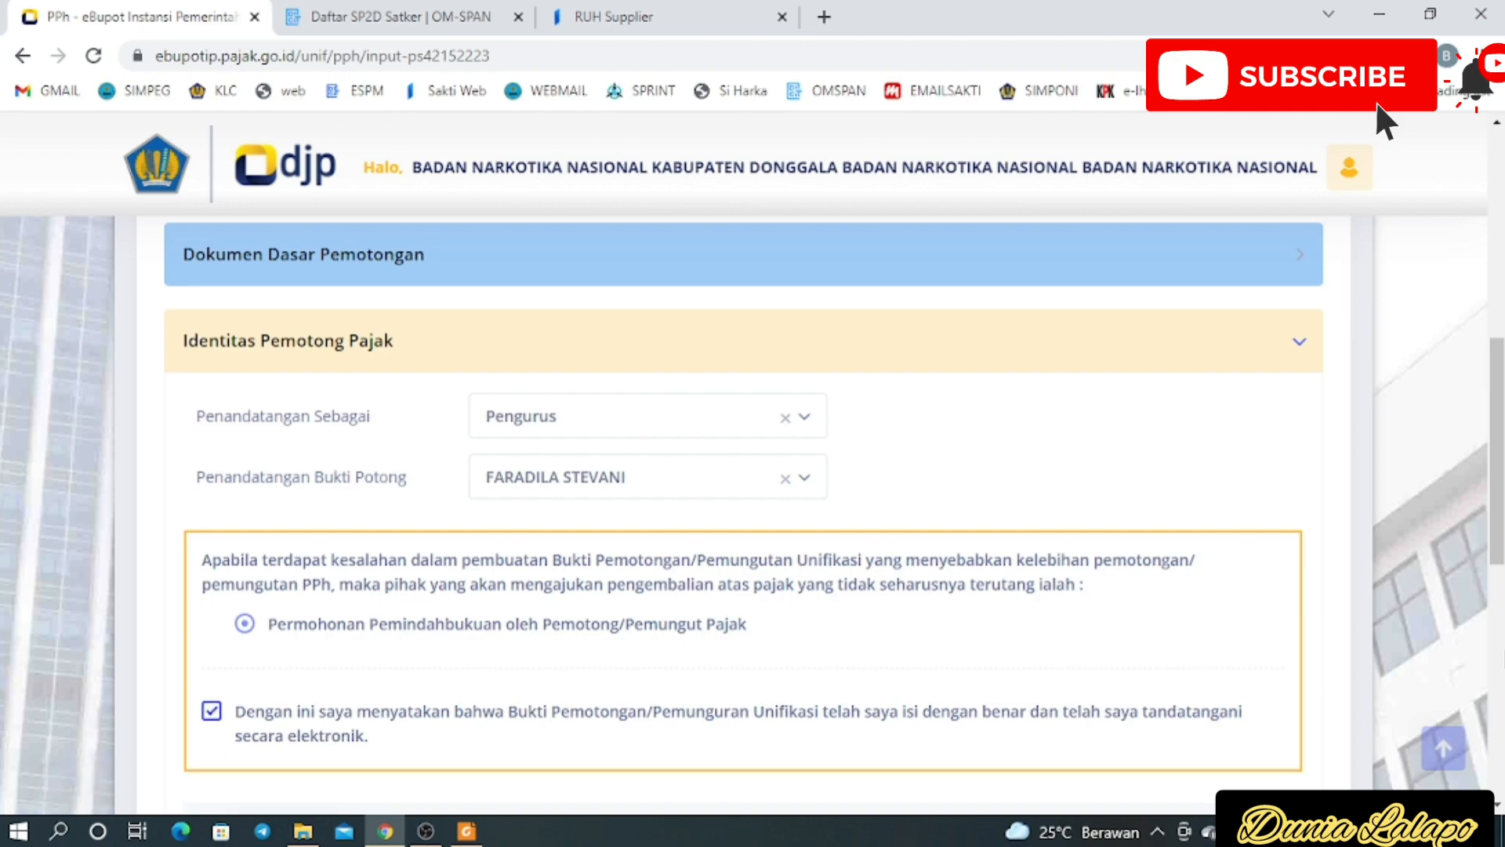
{"action": "scroll", "coordinate": [753, 510], "scroll_direction": "down", "scroll_amount": 10}
{"action": "left_click", "coordinate": [708, 362]}
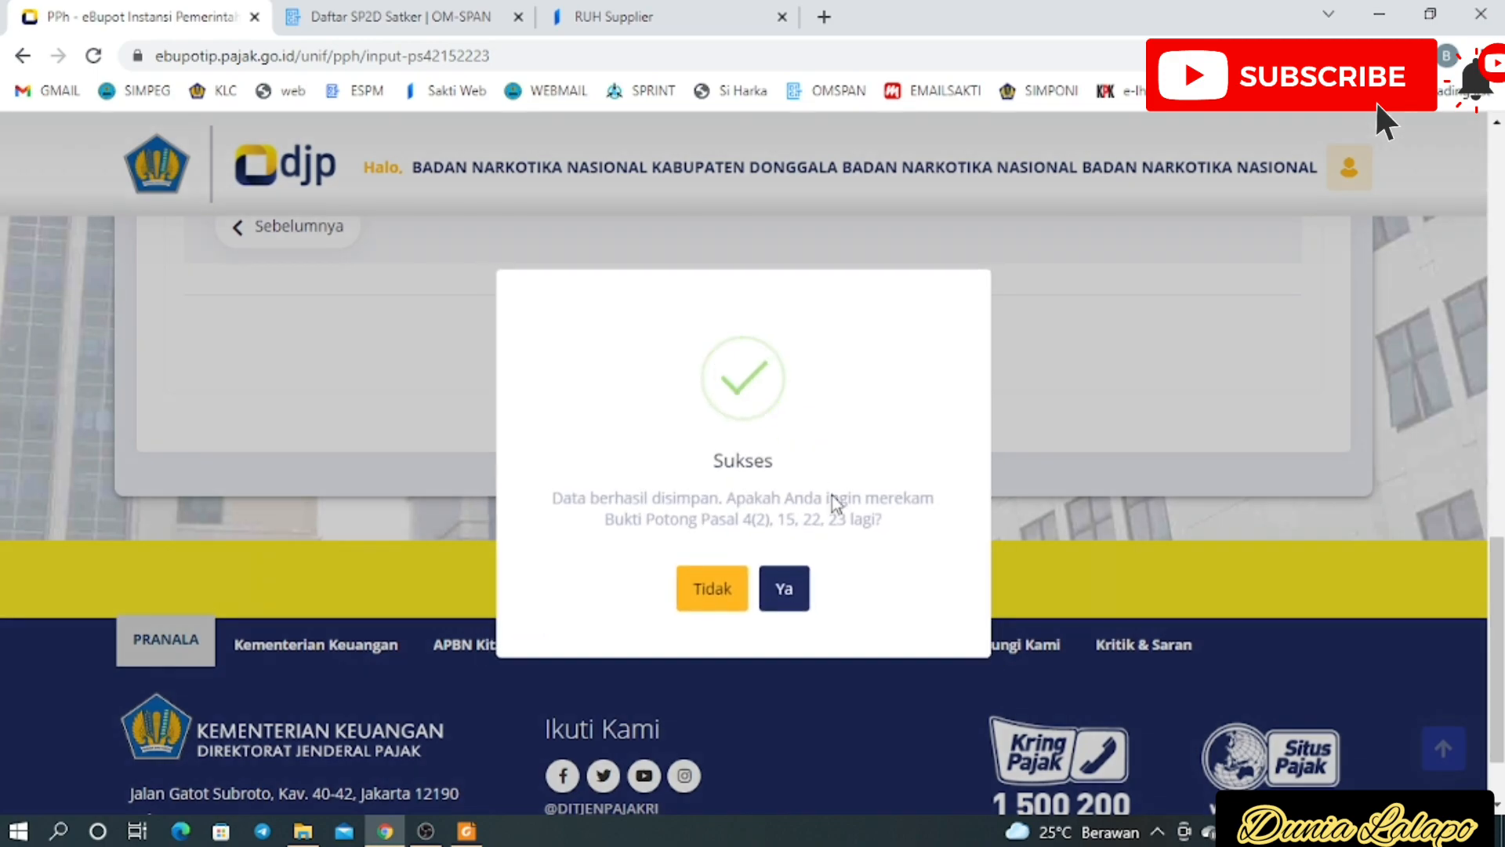
Start recording another withholding slip with tax year 2022 and tax period Januari
{"action": "left_click", "coordinate": [768, 586]}
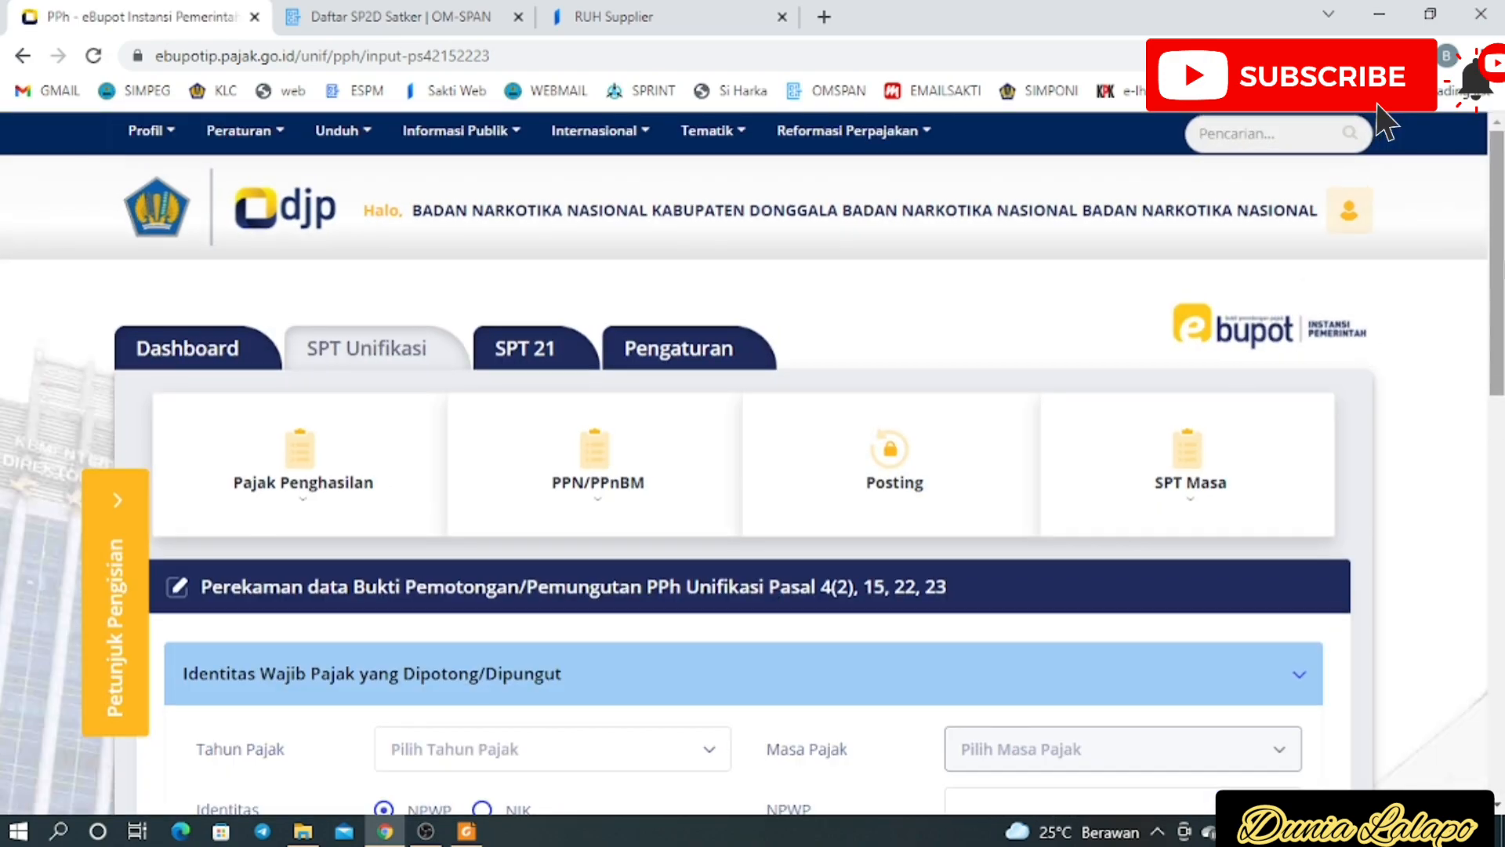
{"action": "scroll", "coordinate": [1384, 121], "scroll_direction": "down", "scroll_amount": 5}
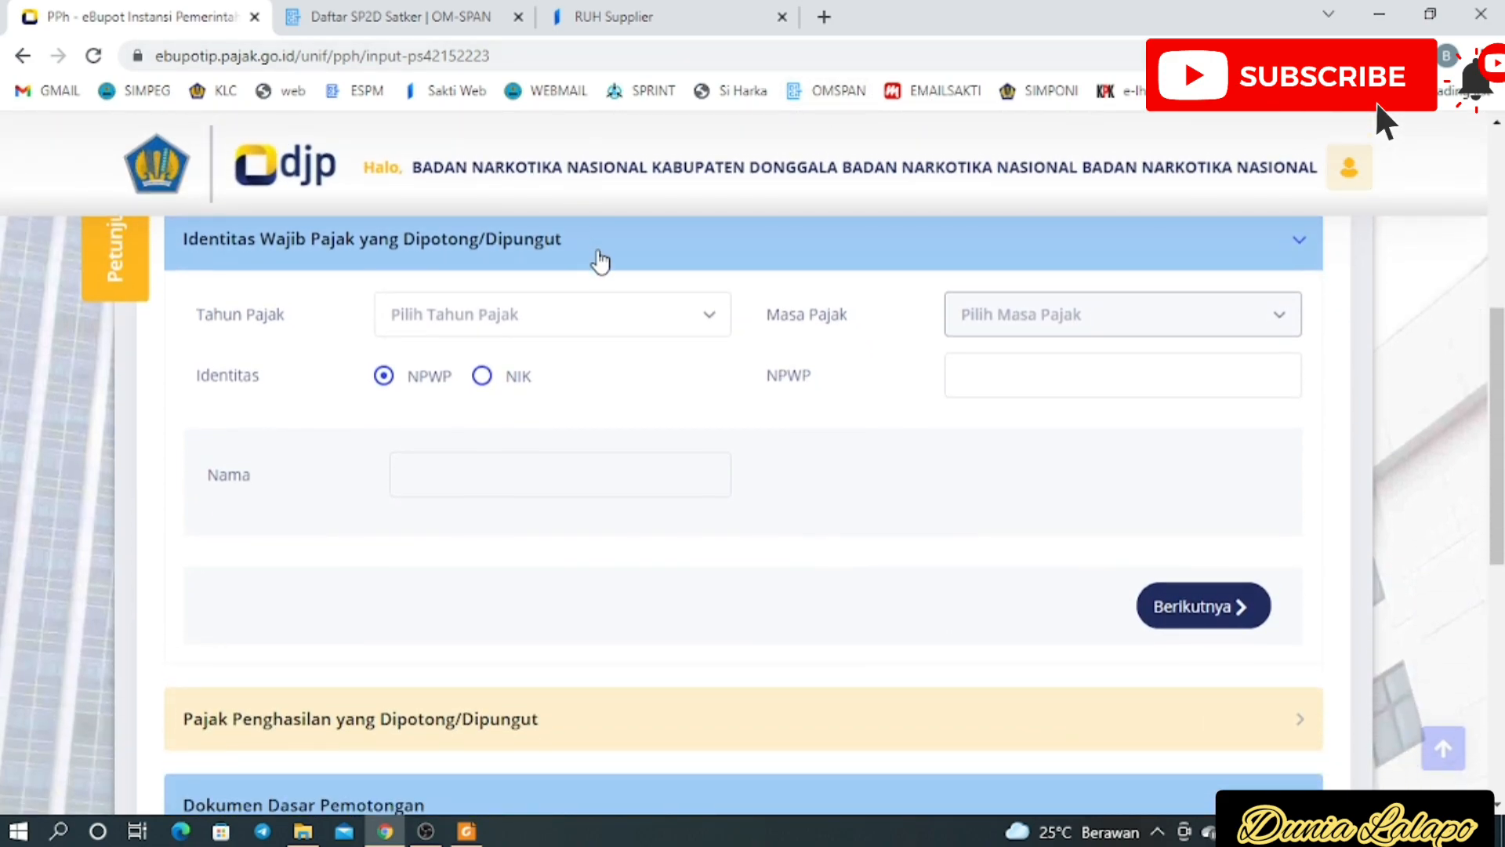
{"action": "left_click", "coordinate": [593, 317]}
{"action": "left_click", "coordinate": [512, 459]}
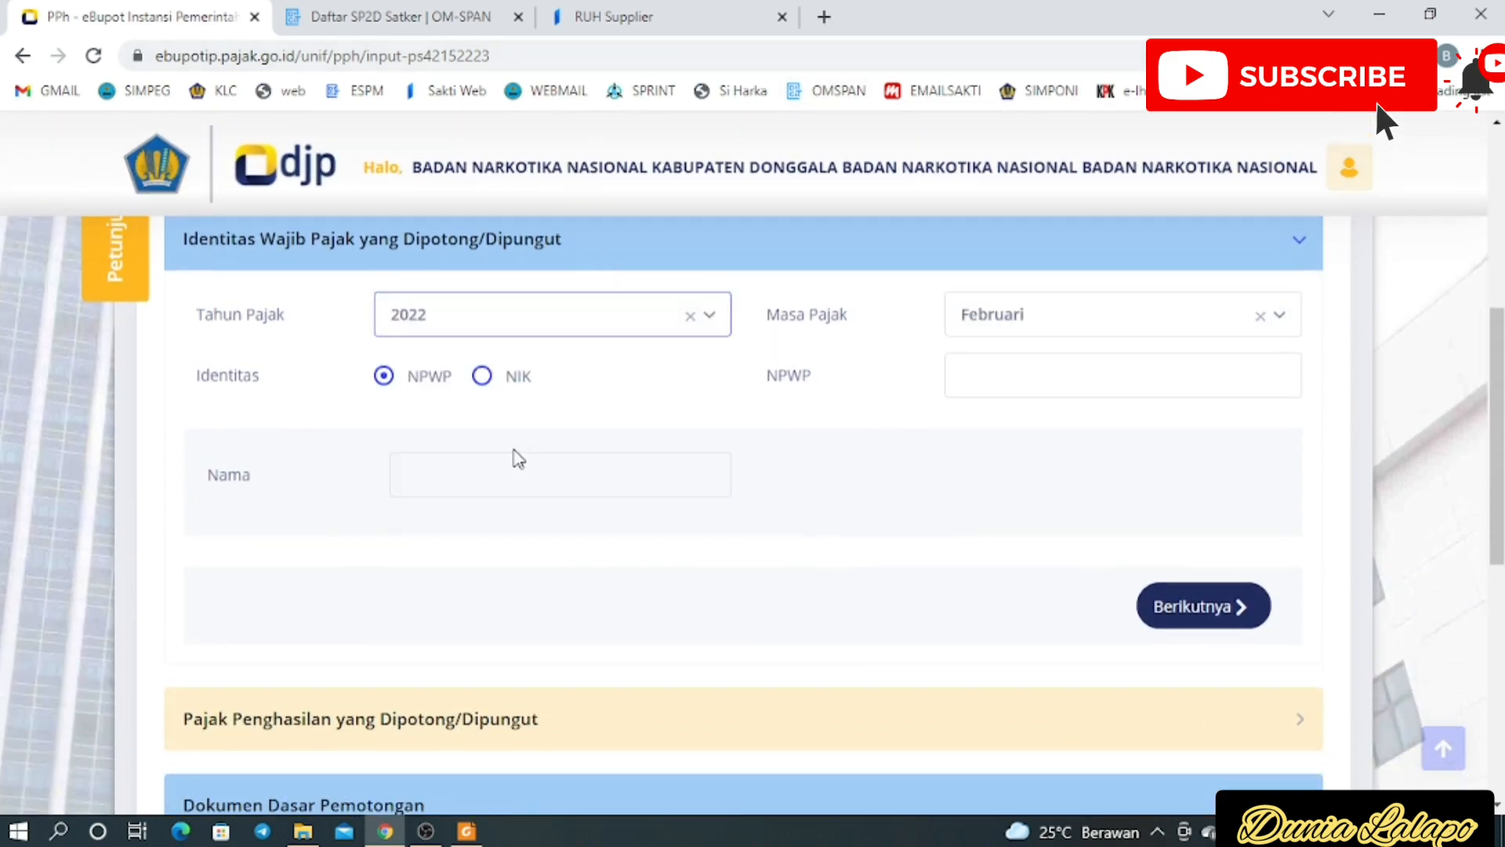
{"action": "left_click", "coordinate": [991, 339]}
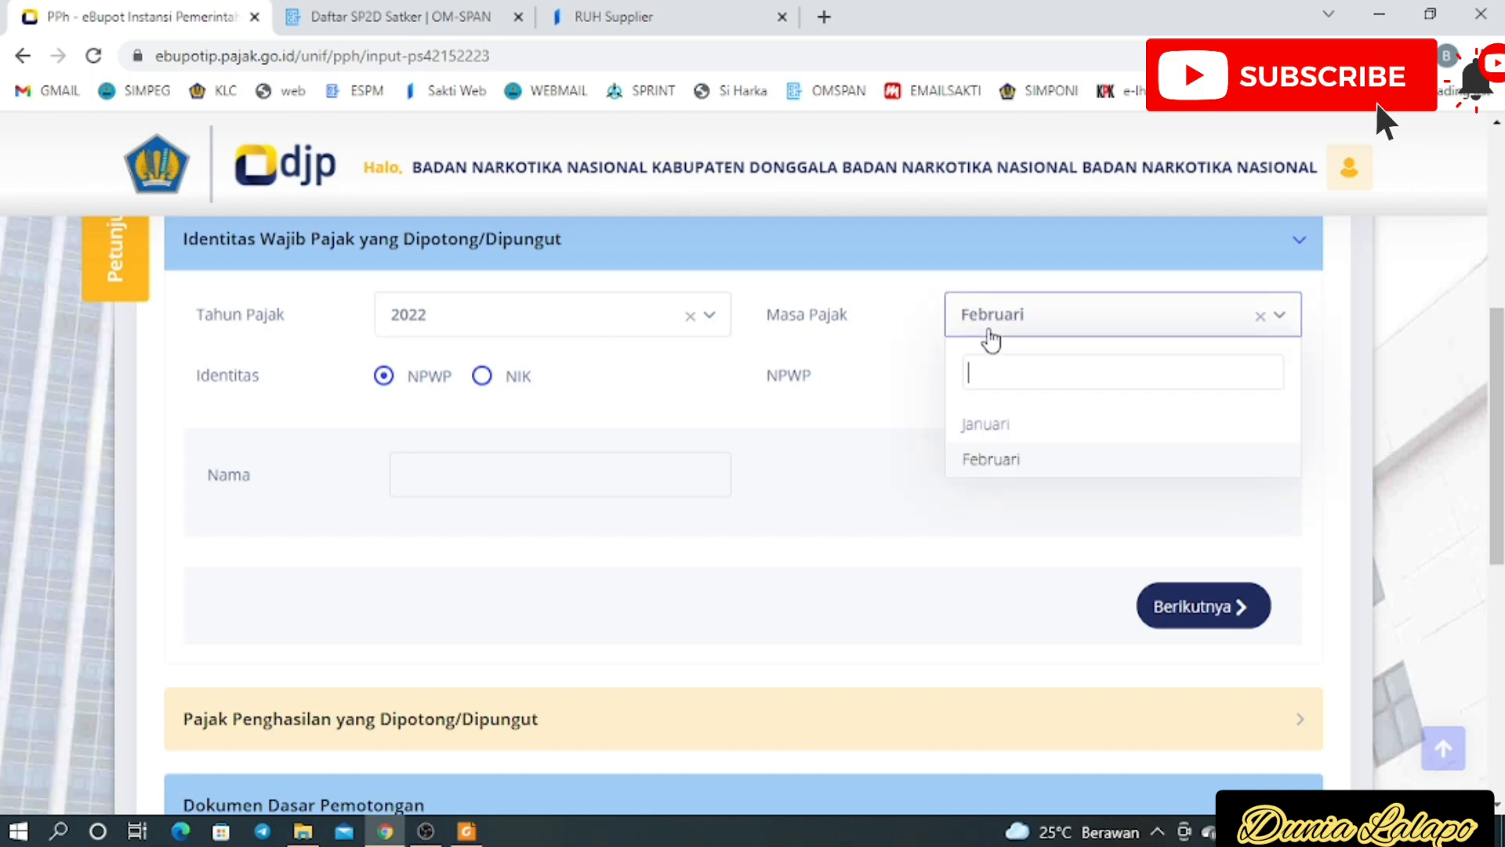
{"action": "left_click", "coordinate": [986, 427]}
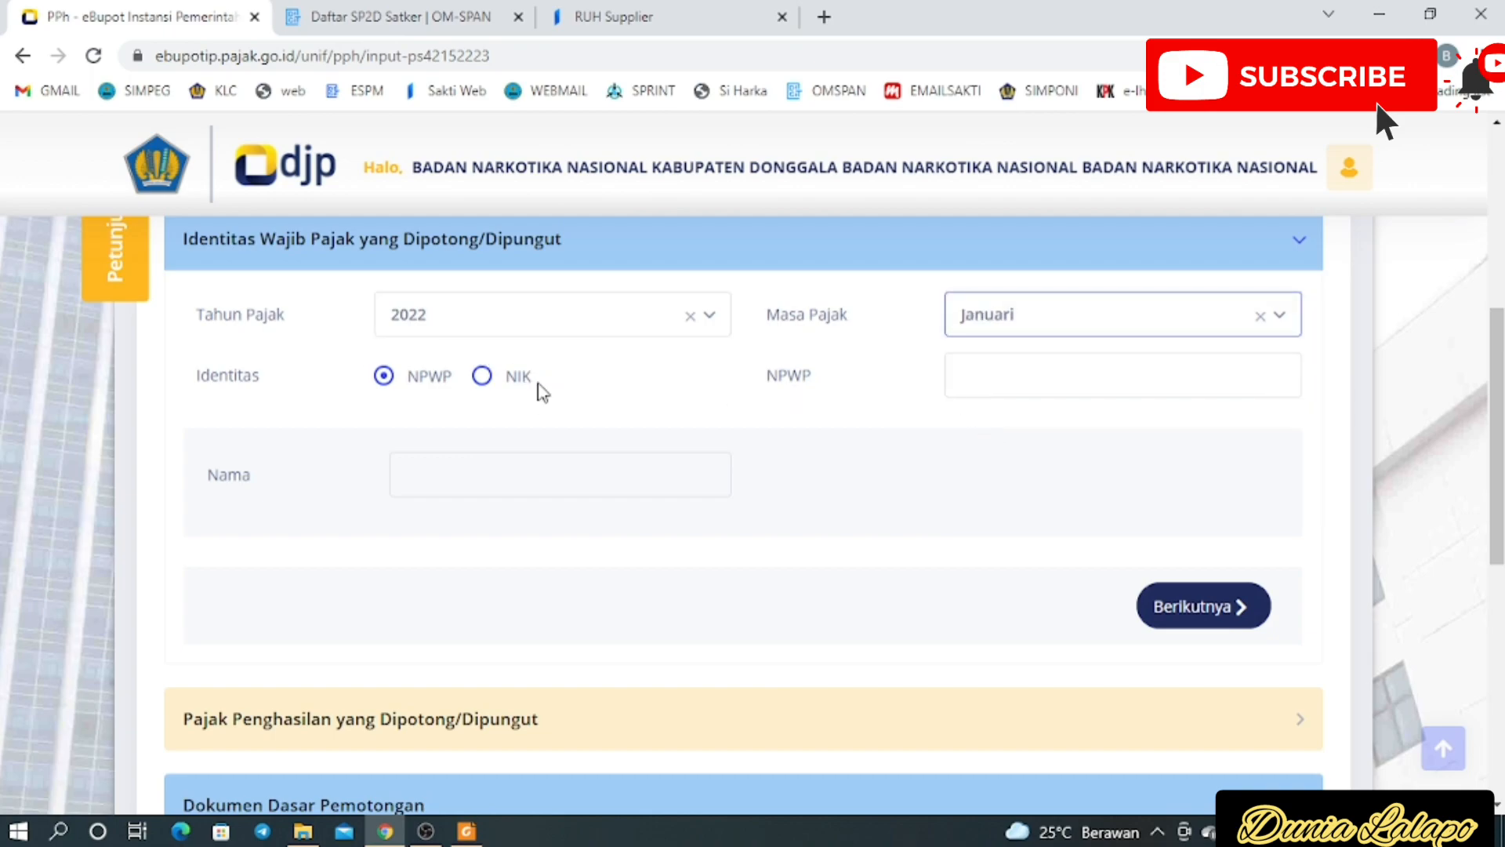
Enter the withheld taxpayer's NPWP and choose tax object code 22-910-01, Pembelian barang oleh Pemungut Bendaharawan APBN
{"action": "left_click", "coordinate": [990, 376]}
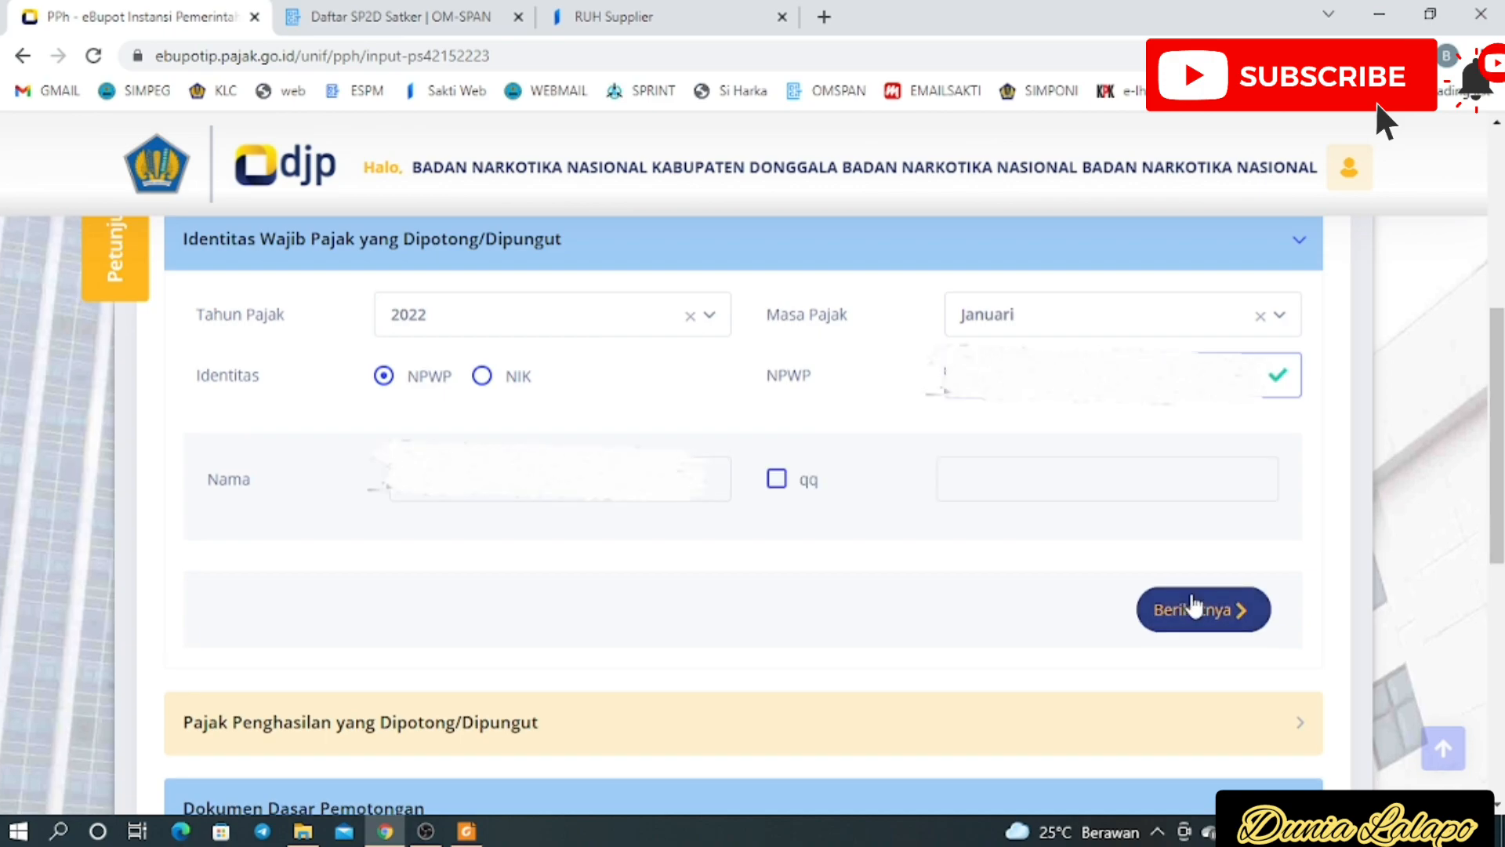
{"action": "left_click", "coordinate": [1194, 606]}
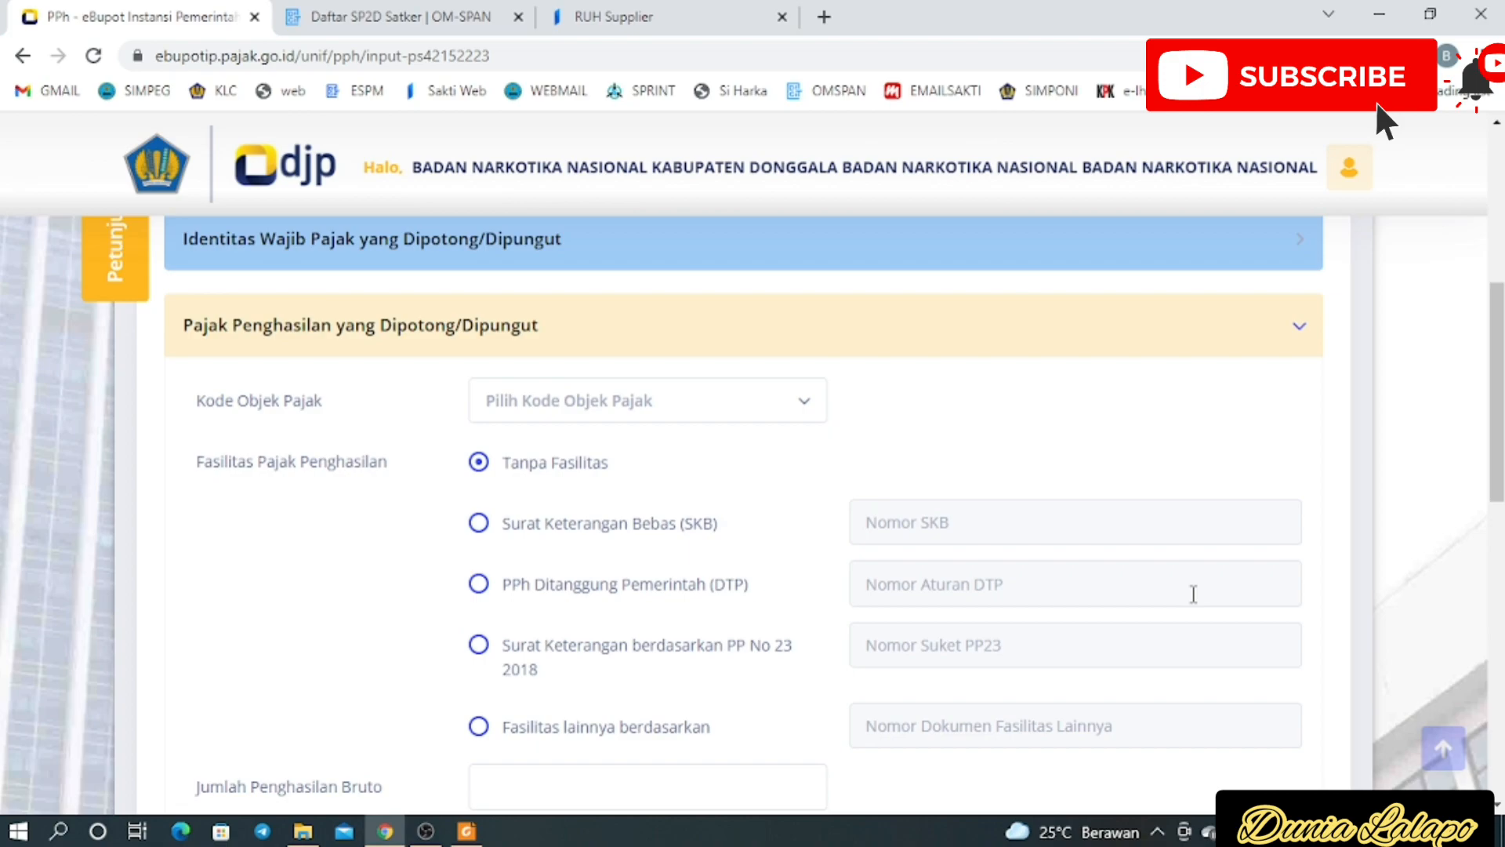
{"action": "left_click", "coordinate": [654, 410]}
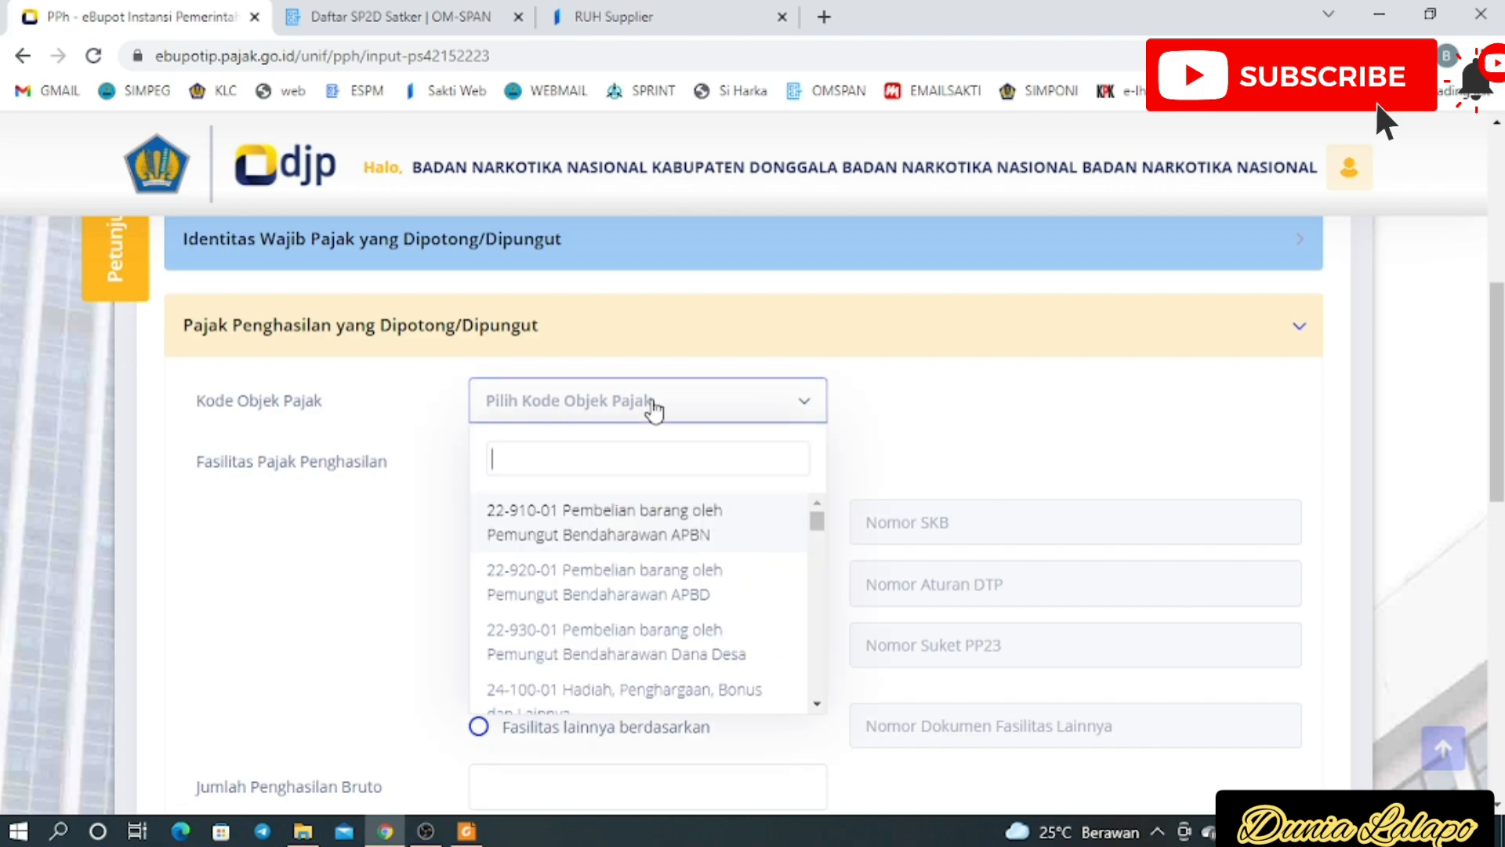
{"action": "left_click", "coordinate": [650, 535]}
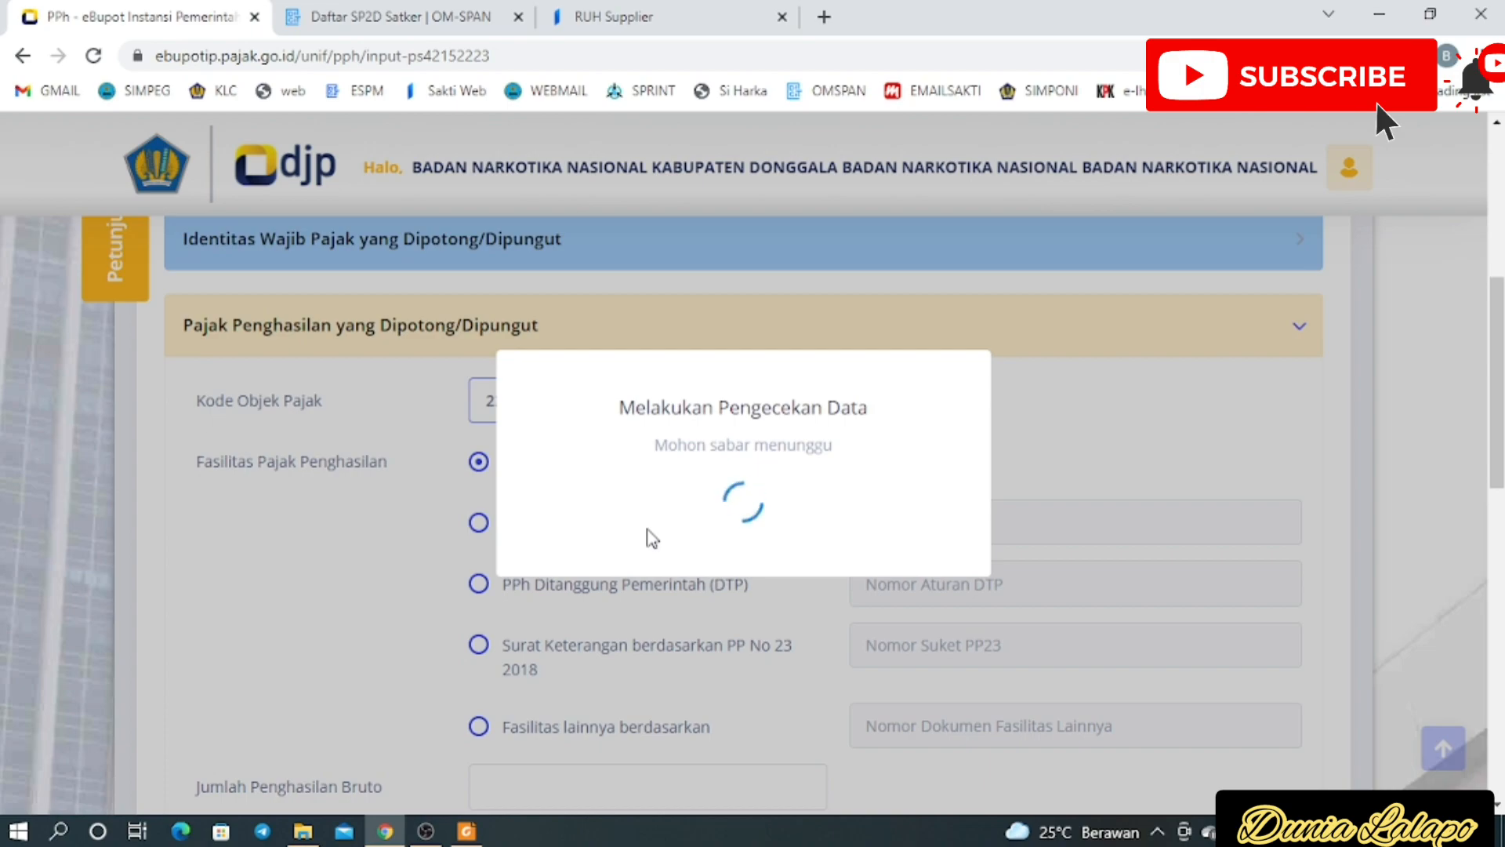
Enter 9.090.909 as the gross income amount and continue to the withholding basis documents section
{"action": "scroll", "coordinate": [650, 533], "scroll_direction": "down", "scroll_amount": 4}
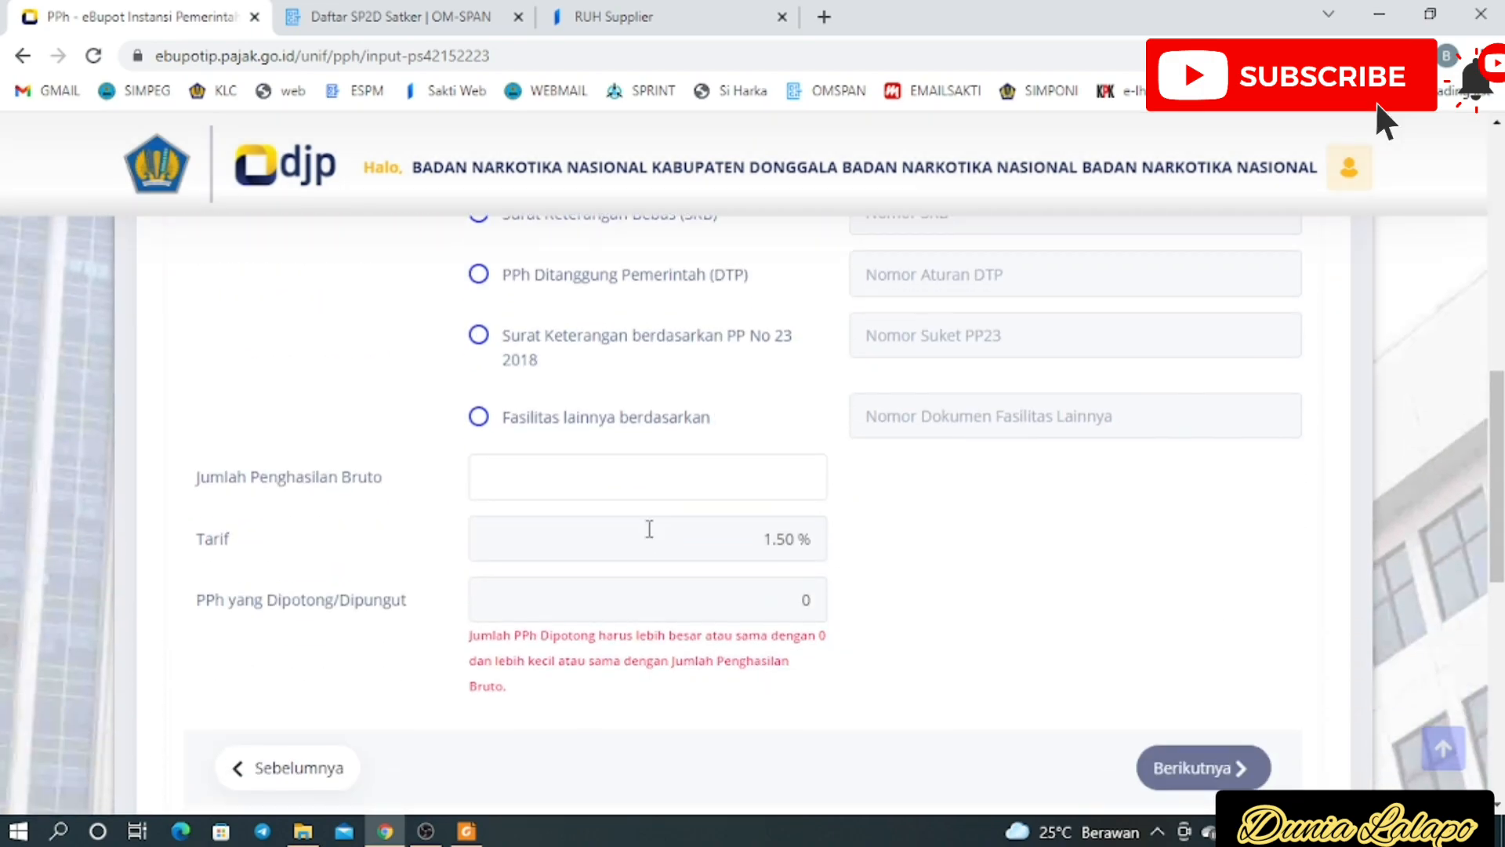
{"action": "left_click", "coordinate": [777, 481]}
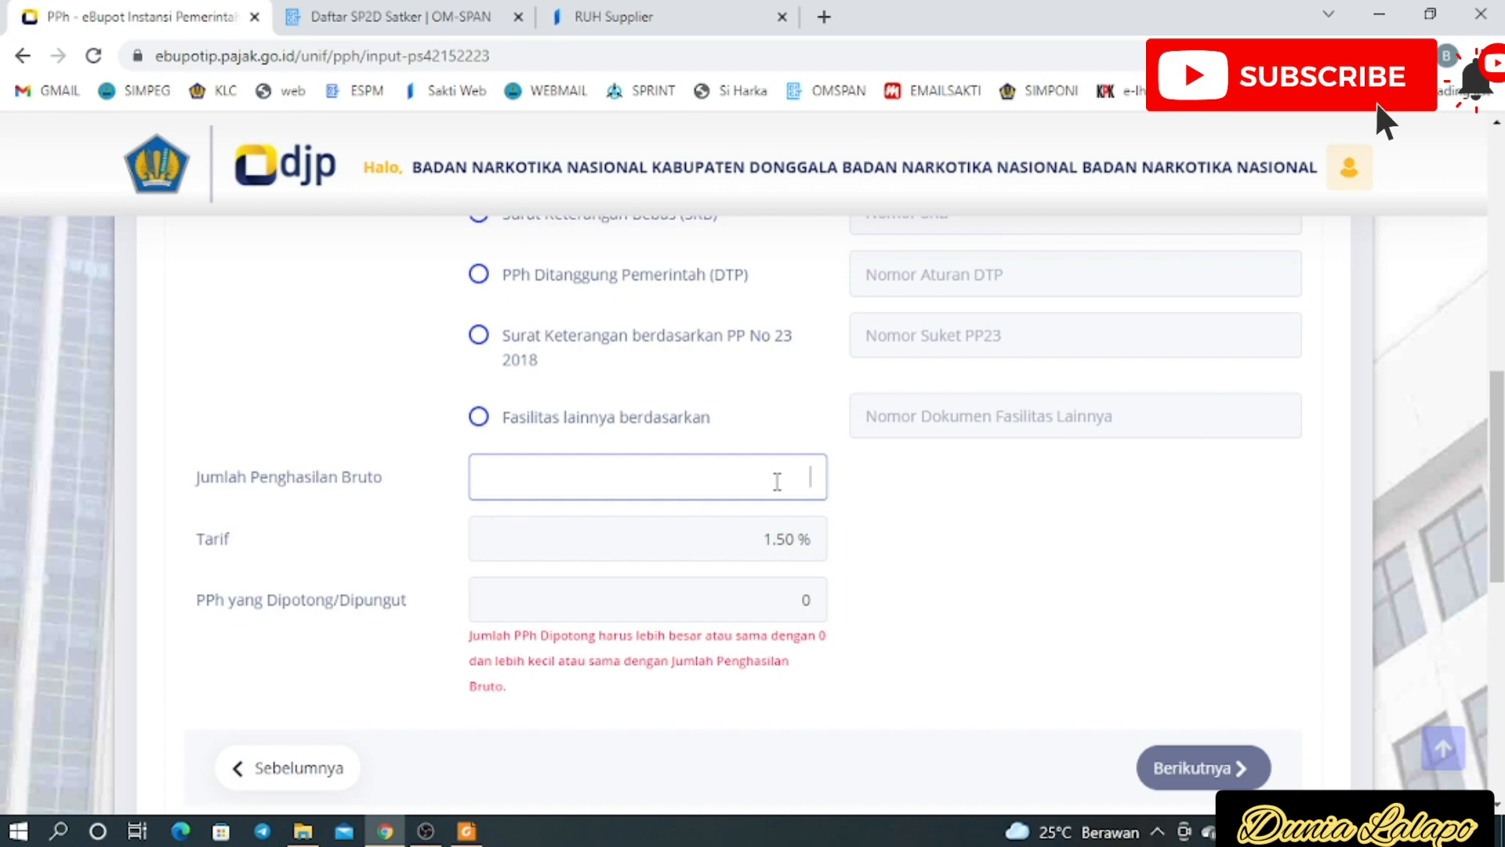
{"action": "type", "text": "90.909"}
{"action": "type", "text": "09"}
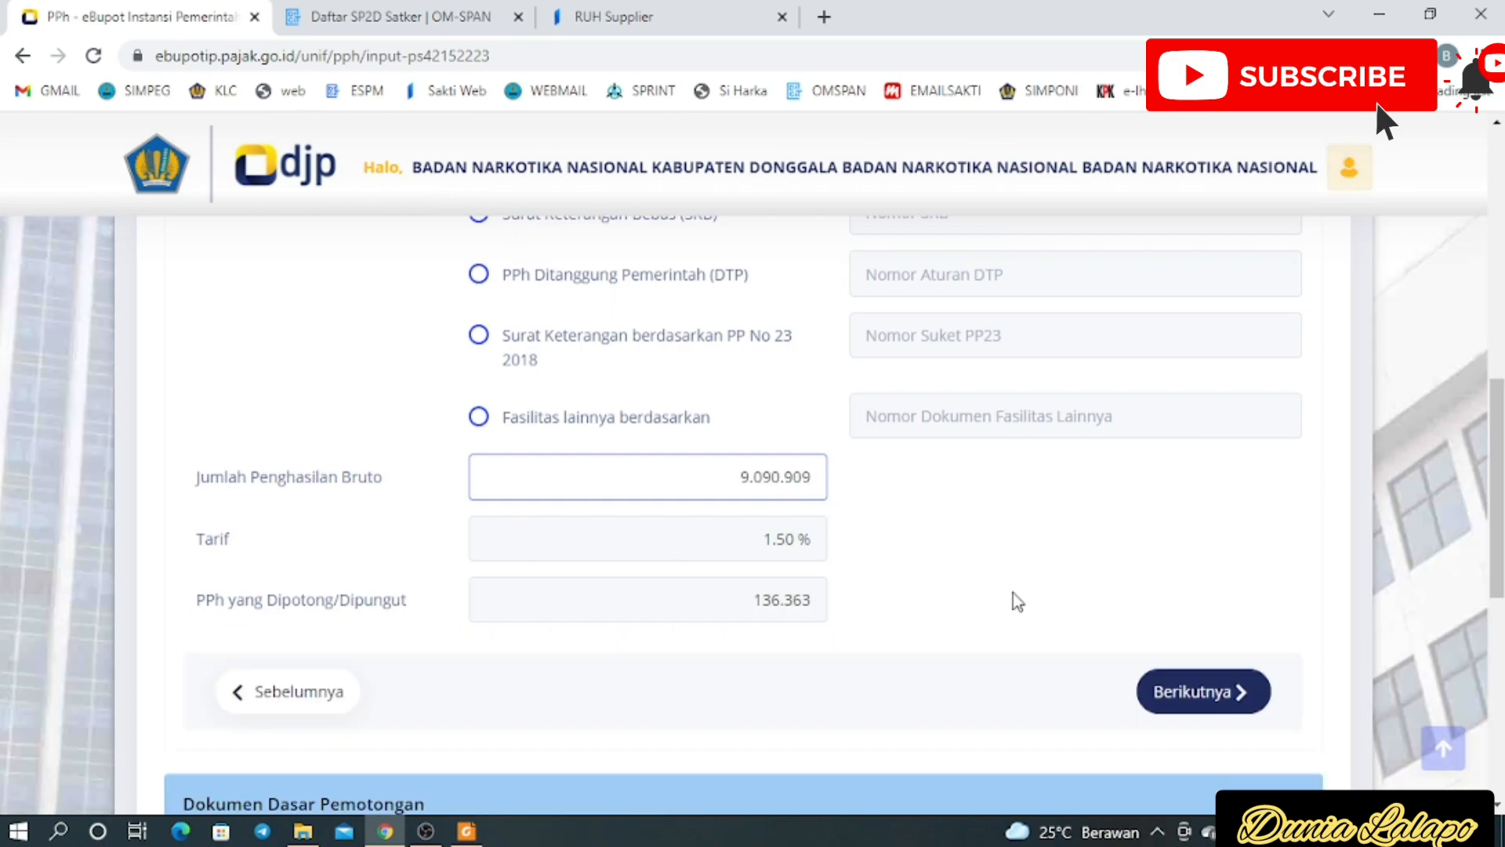
{"action": "left_click", "coordinate": [1159, 698]}
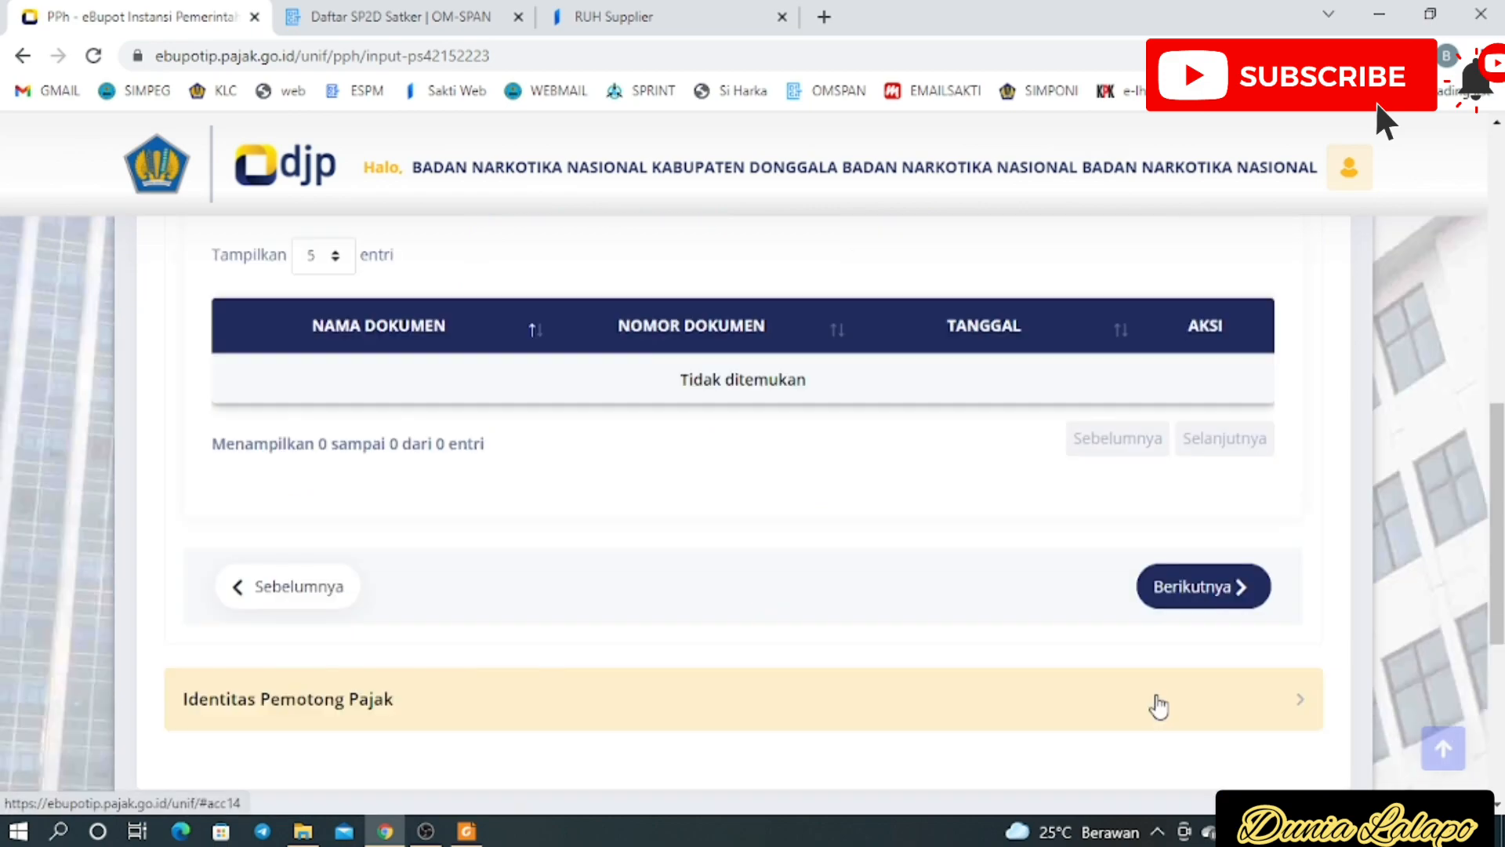
Add a withholding basis document of type Bukti Pembayaran with document number 00003 and date 27/01/2022
{"action": "scroll", "coordinate": [1452, 471], "scroll_direction": "up", "scroll_amount": 2}
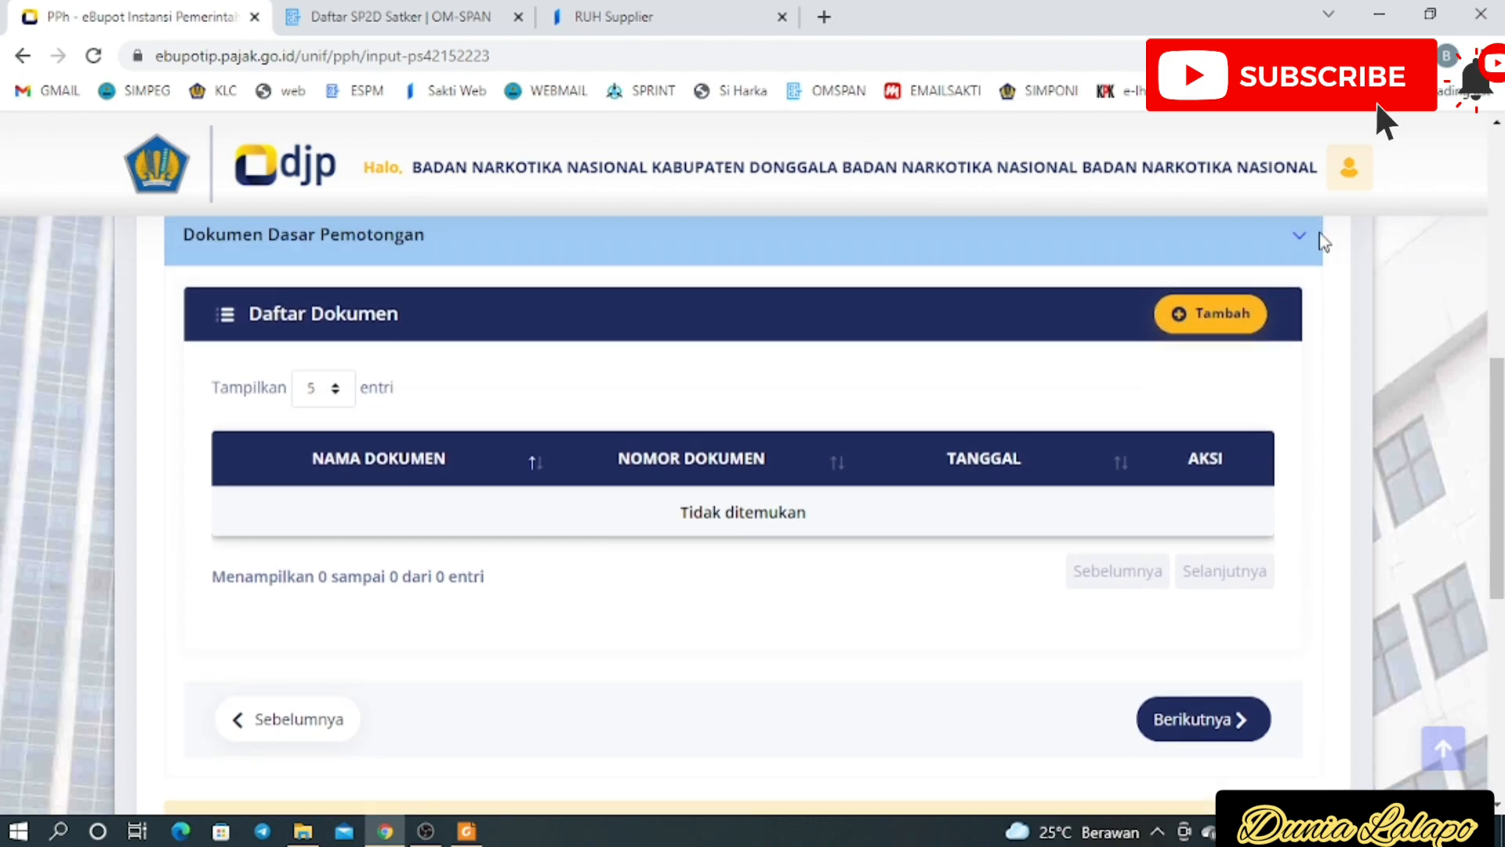
{"action": "left_click", "coordinate": [1199, 314]}
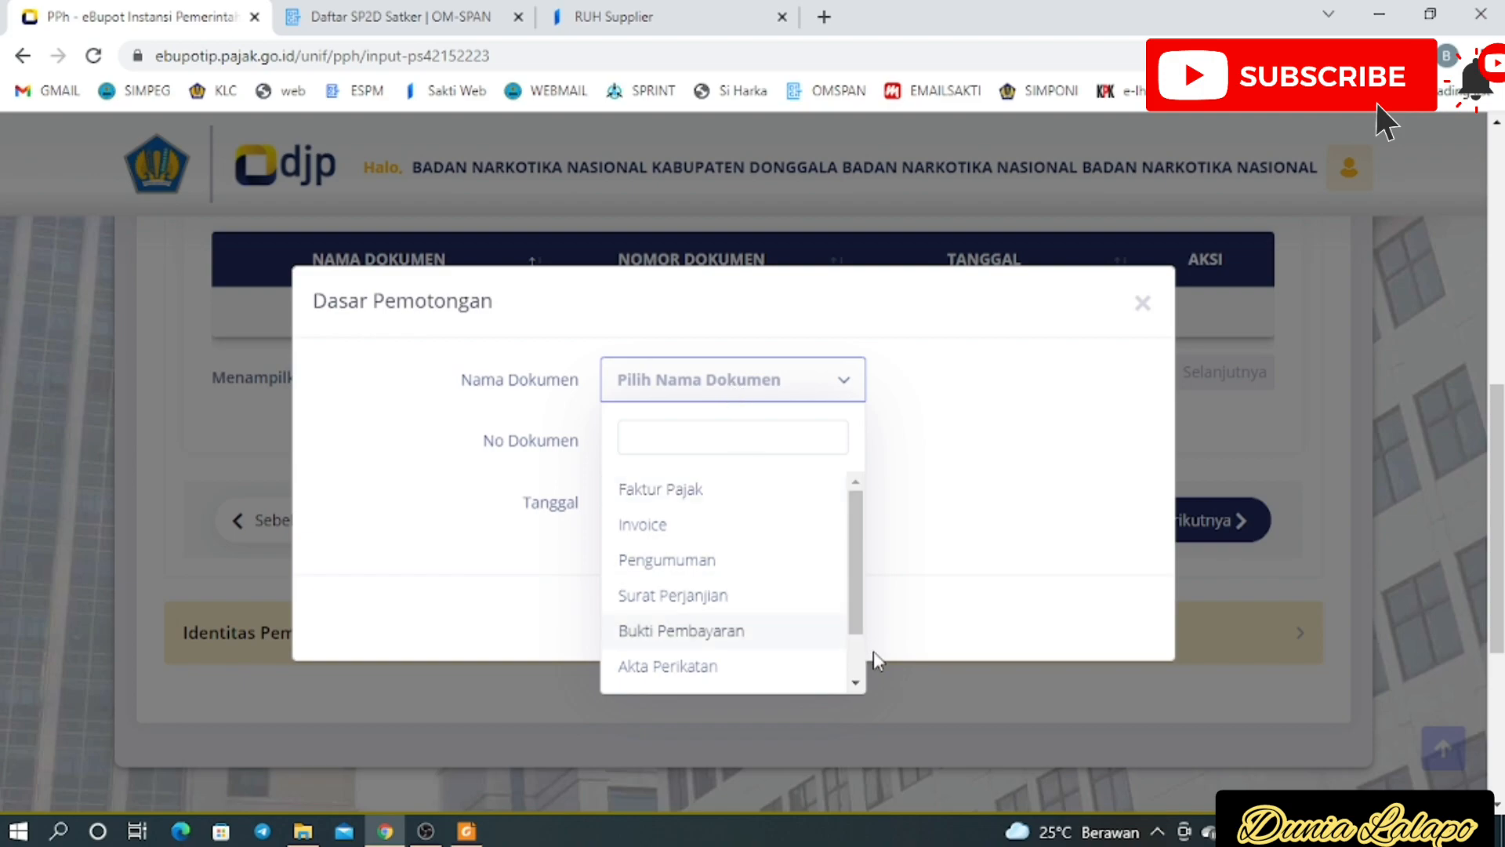
{"action": "scroll", "coordinate": [862, 665], "scroll_direction": "down", "scroll_amount": 2}
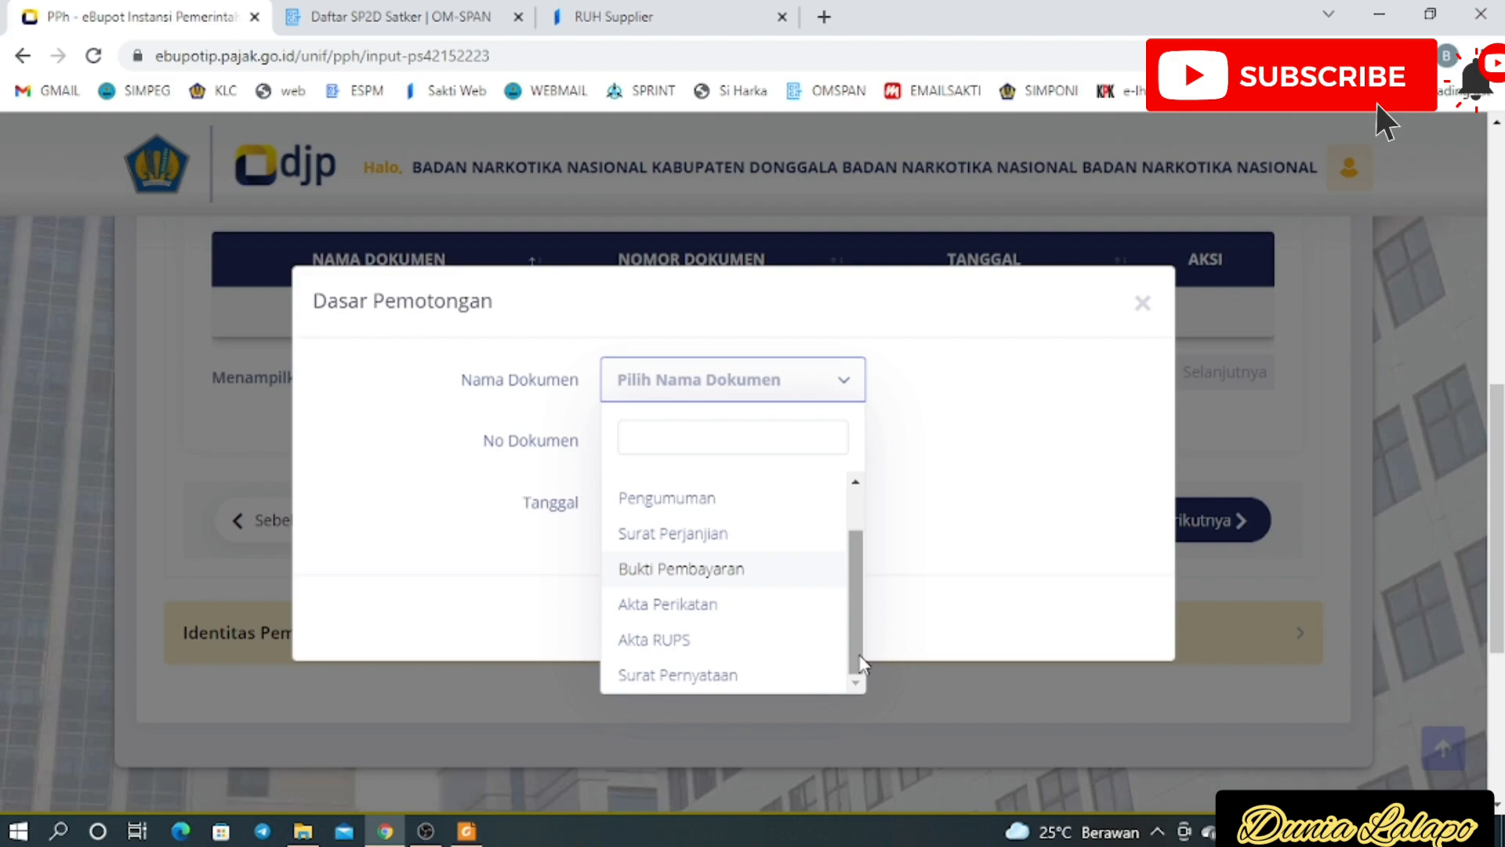
{"action": "left_click", "coordinate": [735, 574]}
{"action": "left_click", "coordinate": [654, 446]}
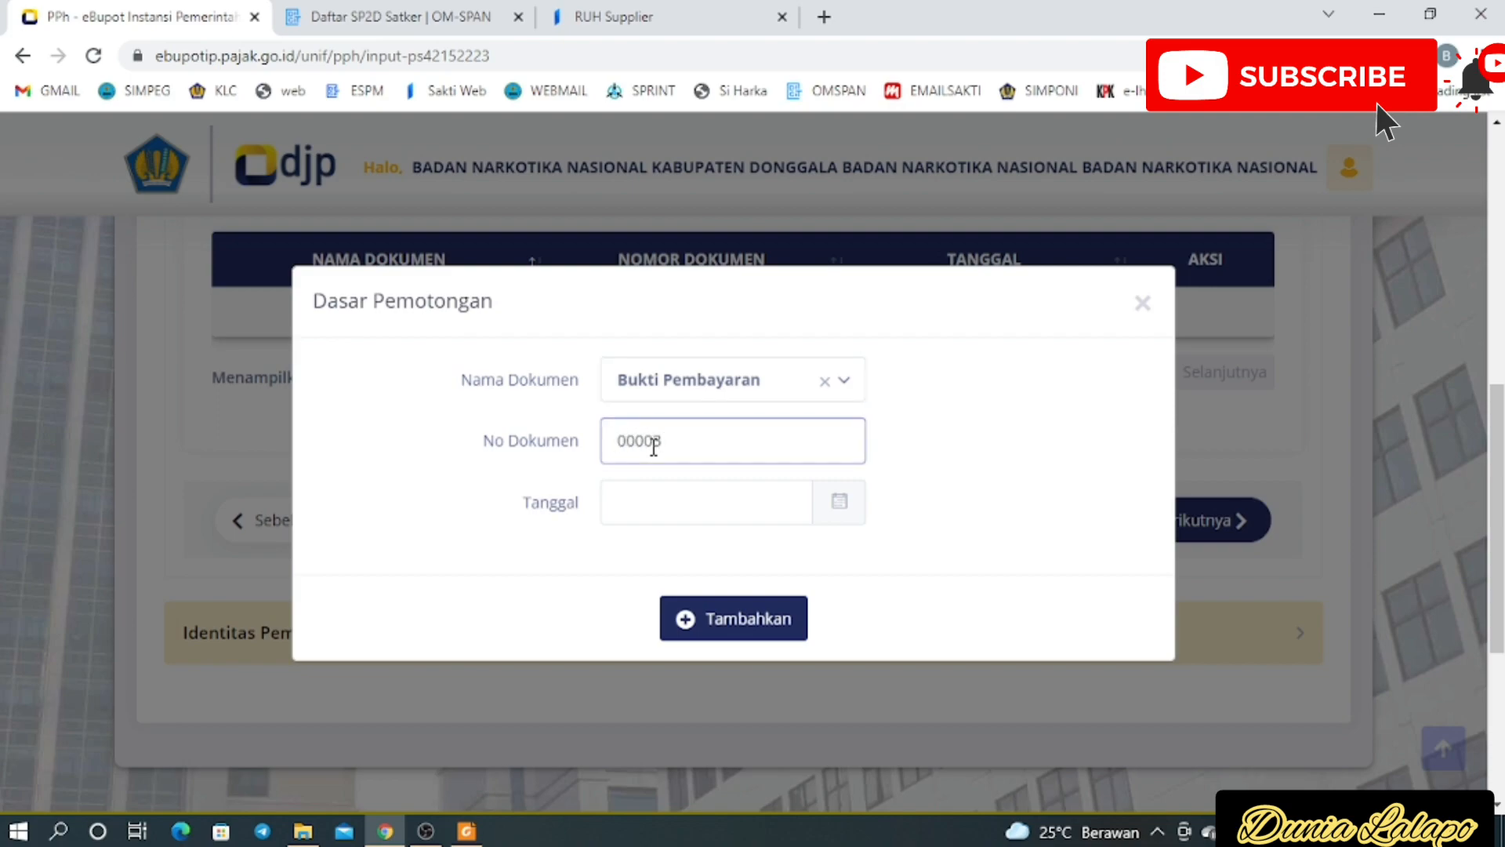
{"action": "left_click", "coordinate": [698, 505]}
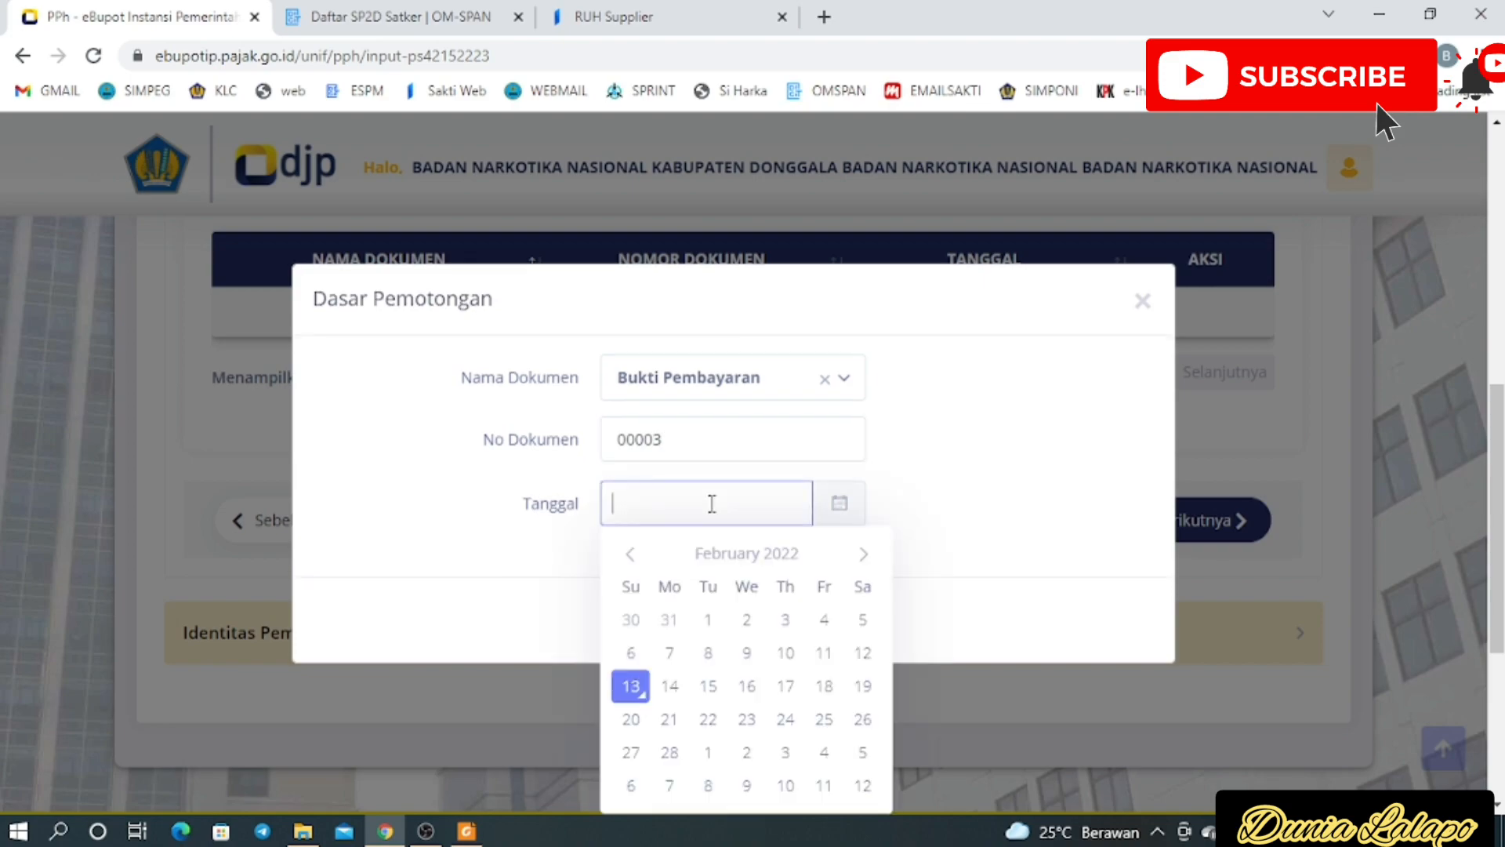
{"action": "left_click", "coordinate": [629, 554]}
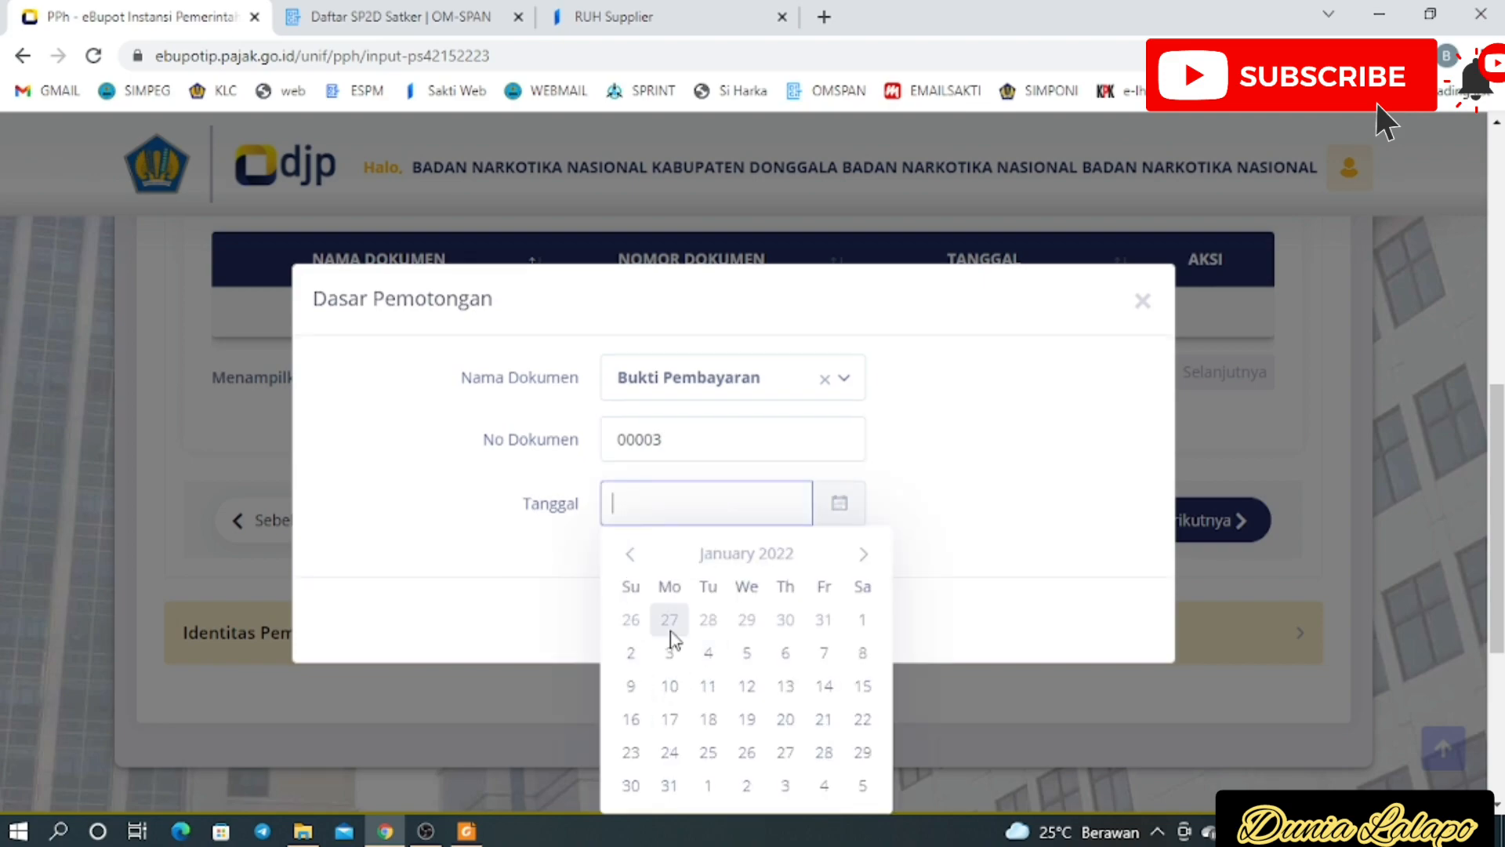
{"action": "left_click", "coordinate": [785, 752]}
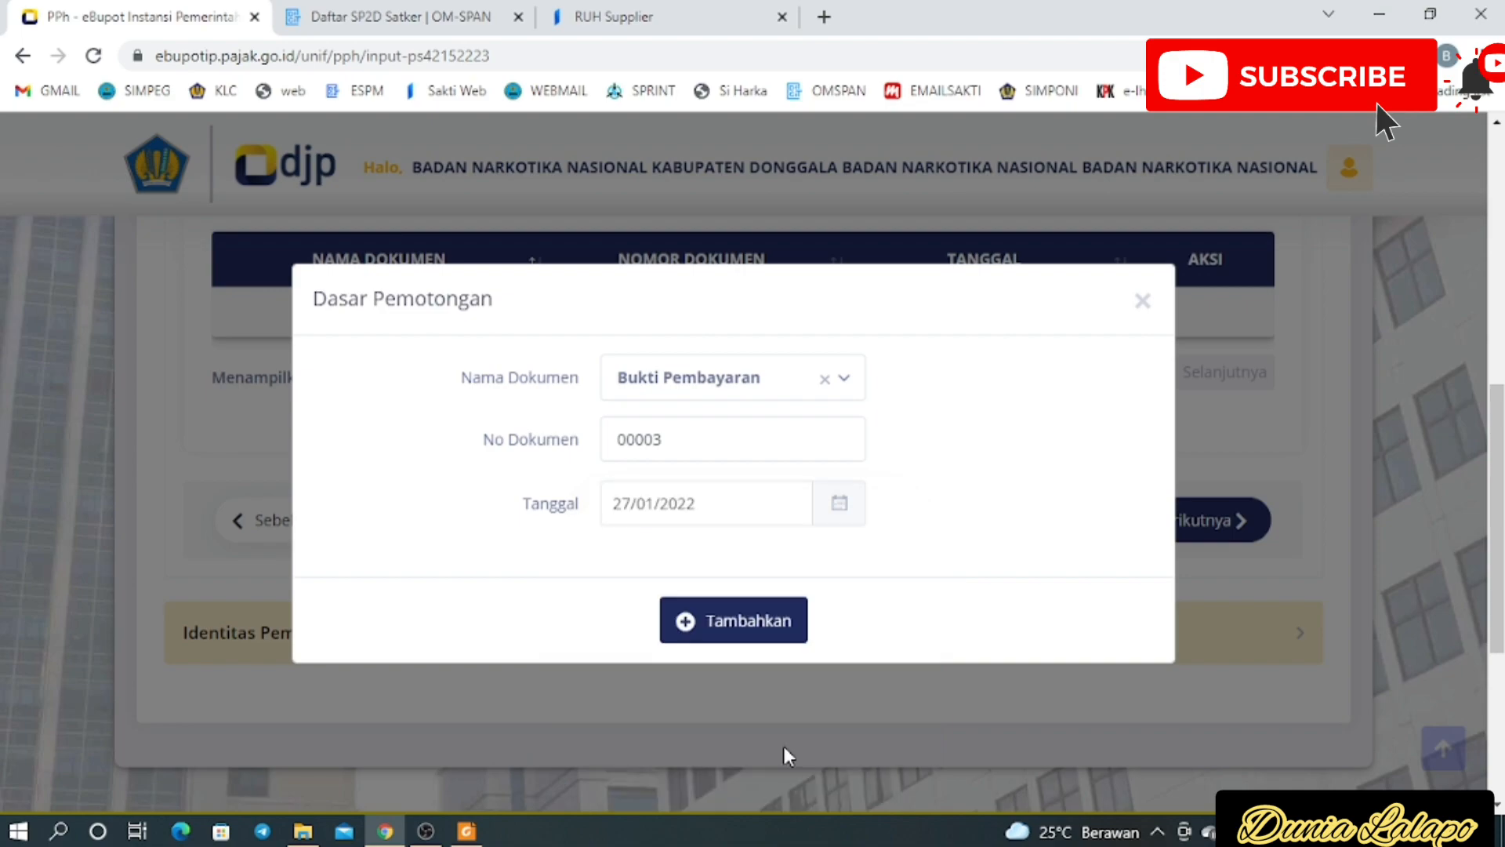
{"action": "left_click", "coordinate": [741, 629]}
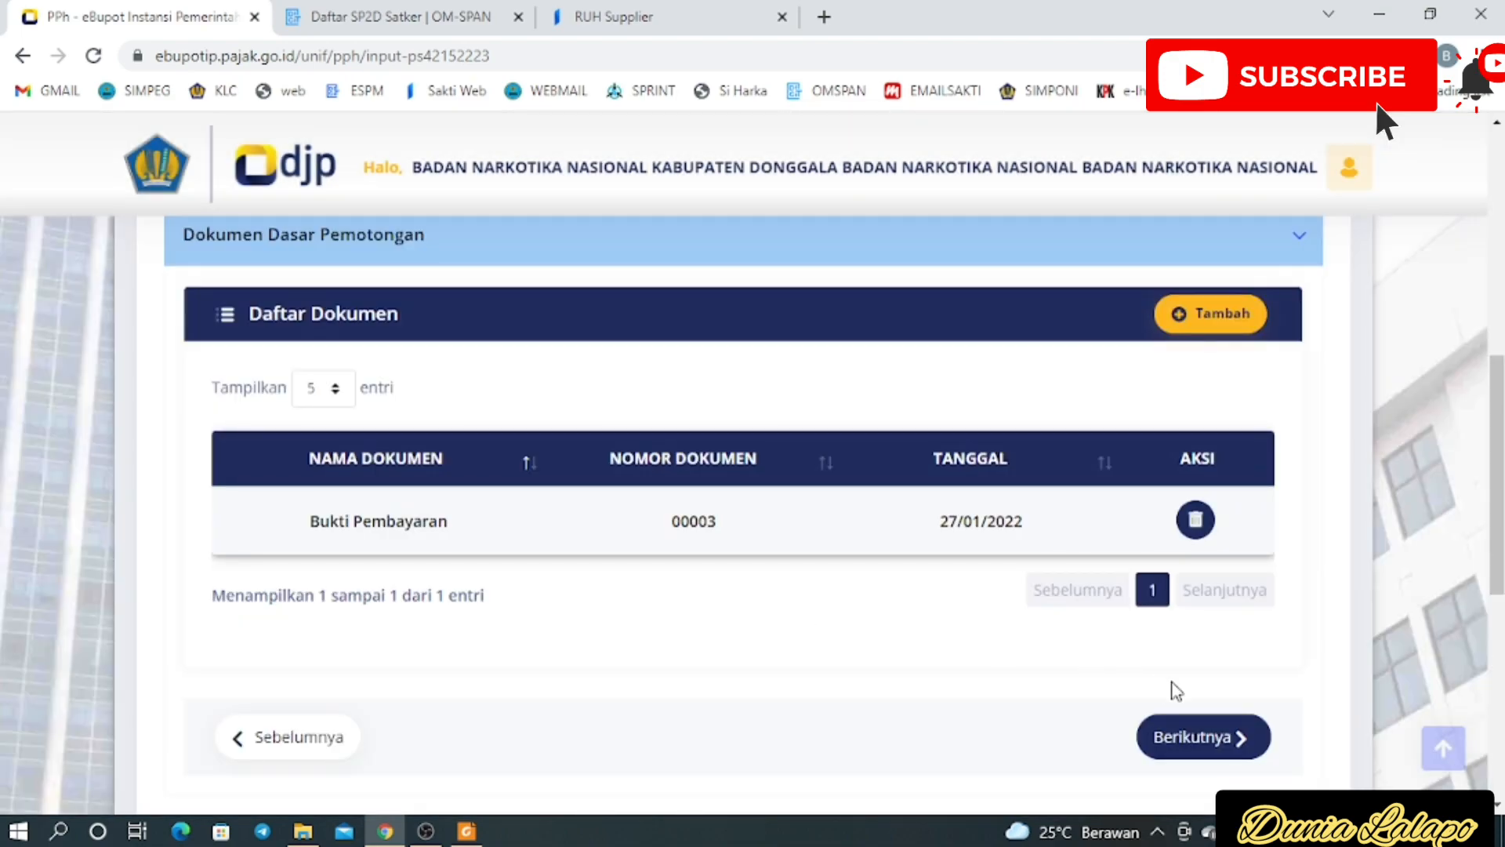
Continue to the tax withholder identity section, set the signatory's capacity to Pengurus and select the signatory's name
{"action": "left_click", "coordinate": [1198, 734]}
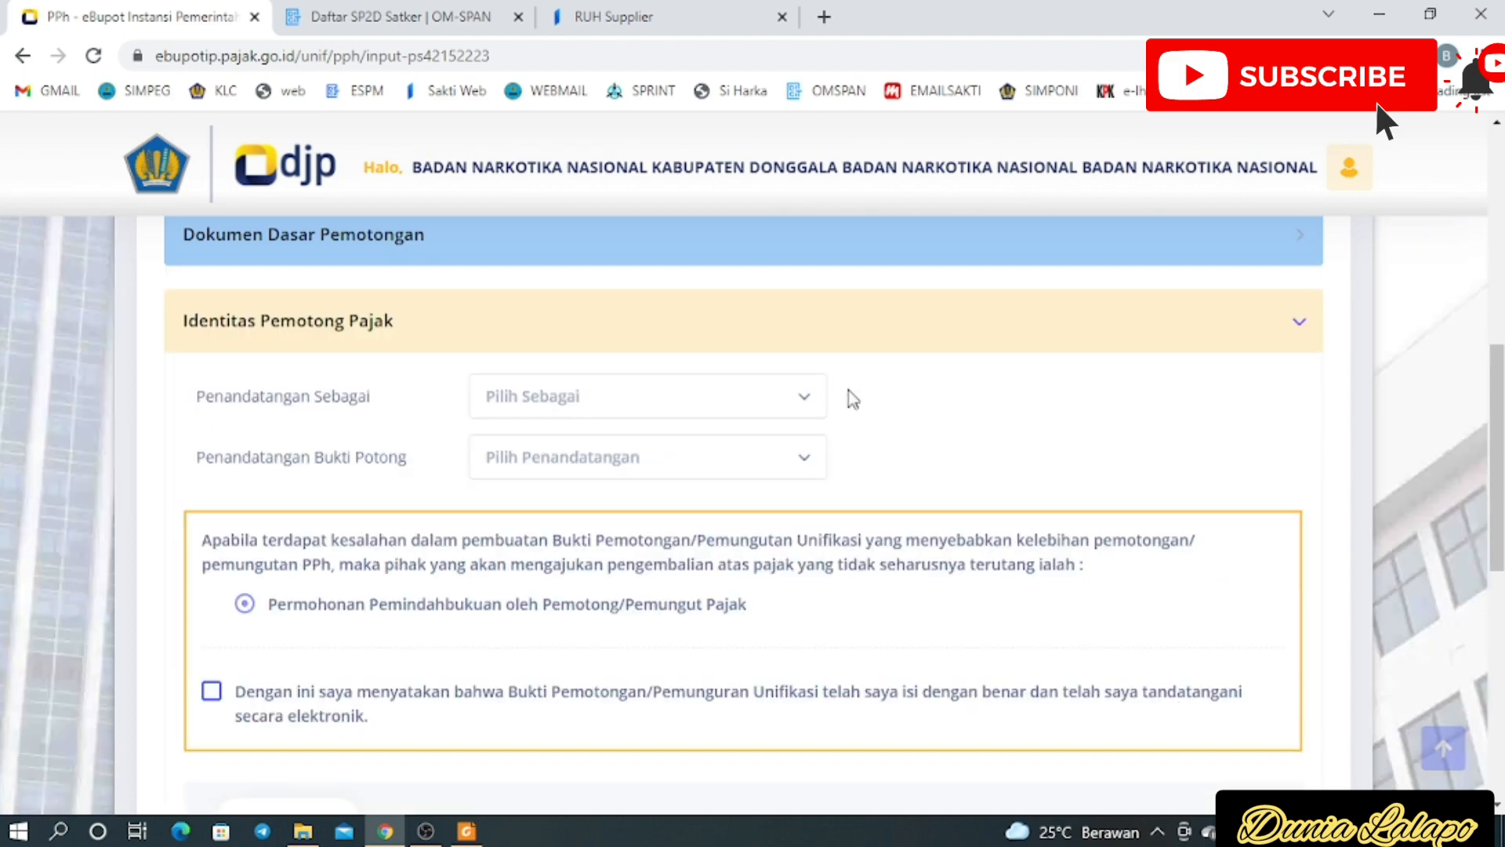
{"action": "left_click", "coordinate": [608, 427]}
{"action": "left_click", "coordinate": [569, 512]}
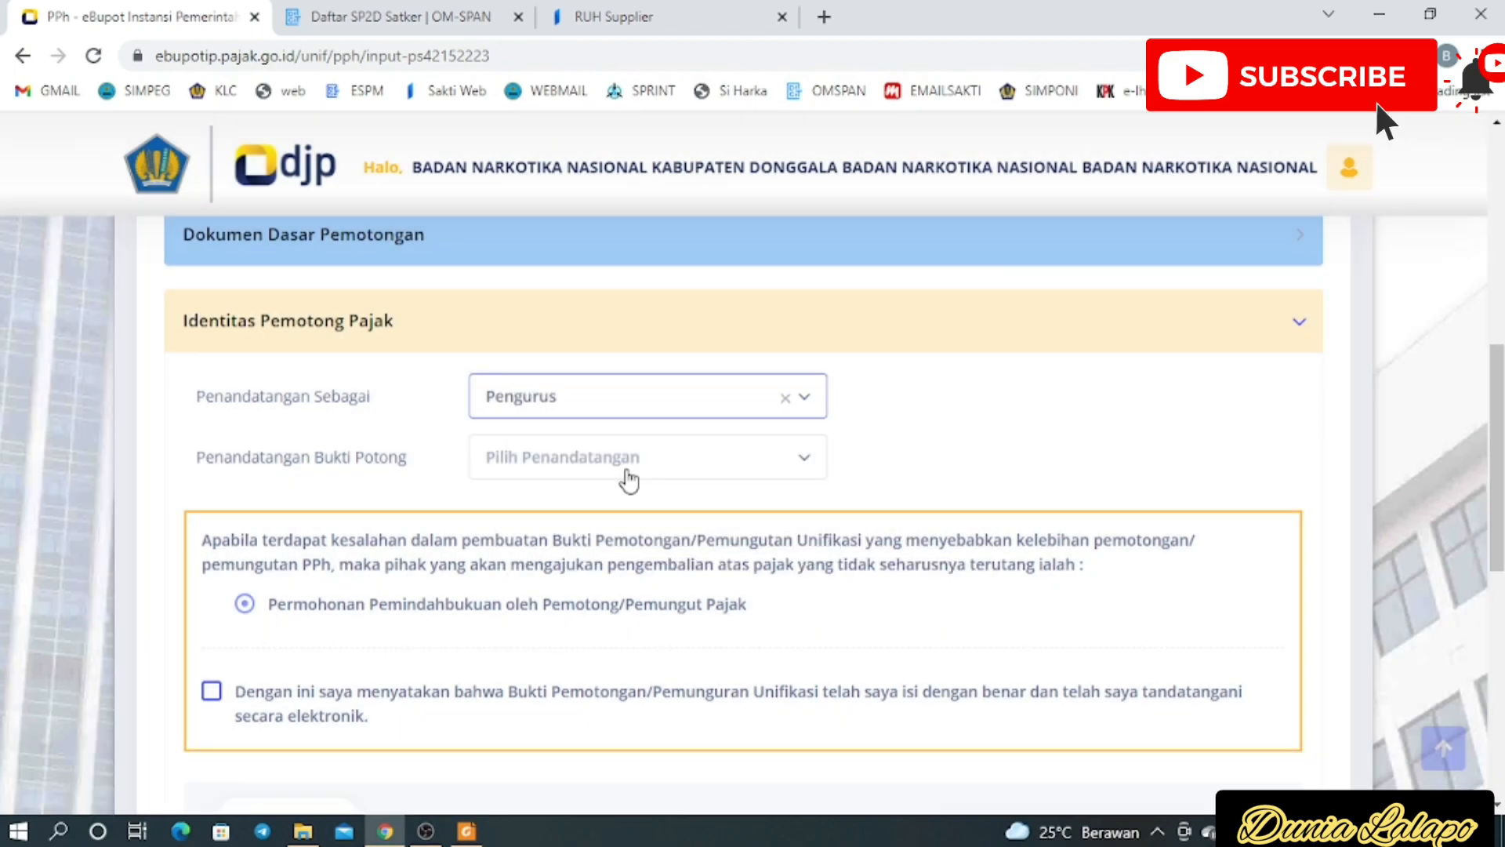
{"action": "left_click", "coordinate": [629, 480]}
{"action": "left_click", "coordinate": [592, 566]}
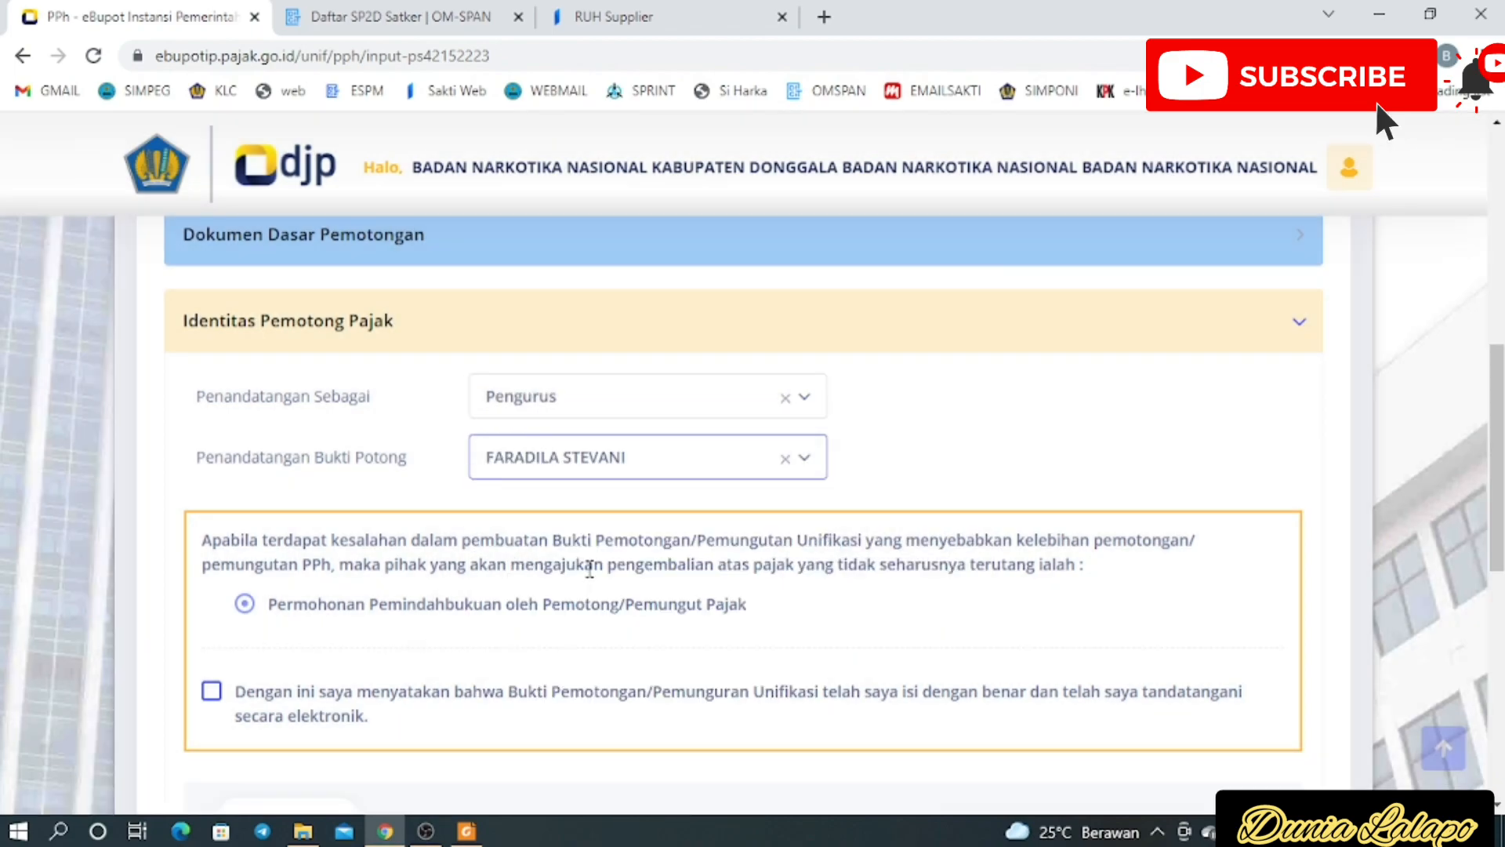
Accept the correctness and electronic signature declaration, save the slip and agree to record another one
{"action": "left_click", "coordinate": [209, 688]}
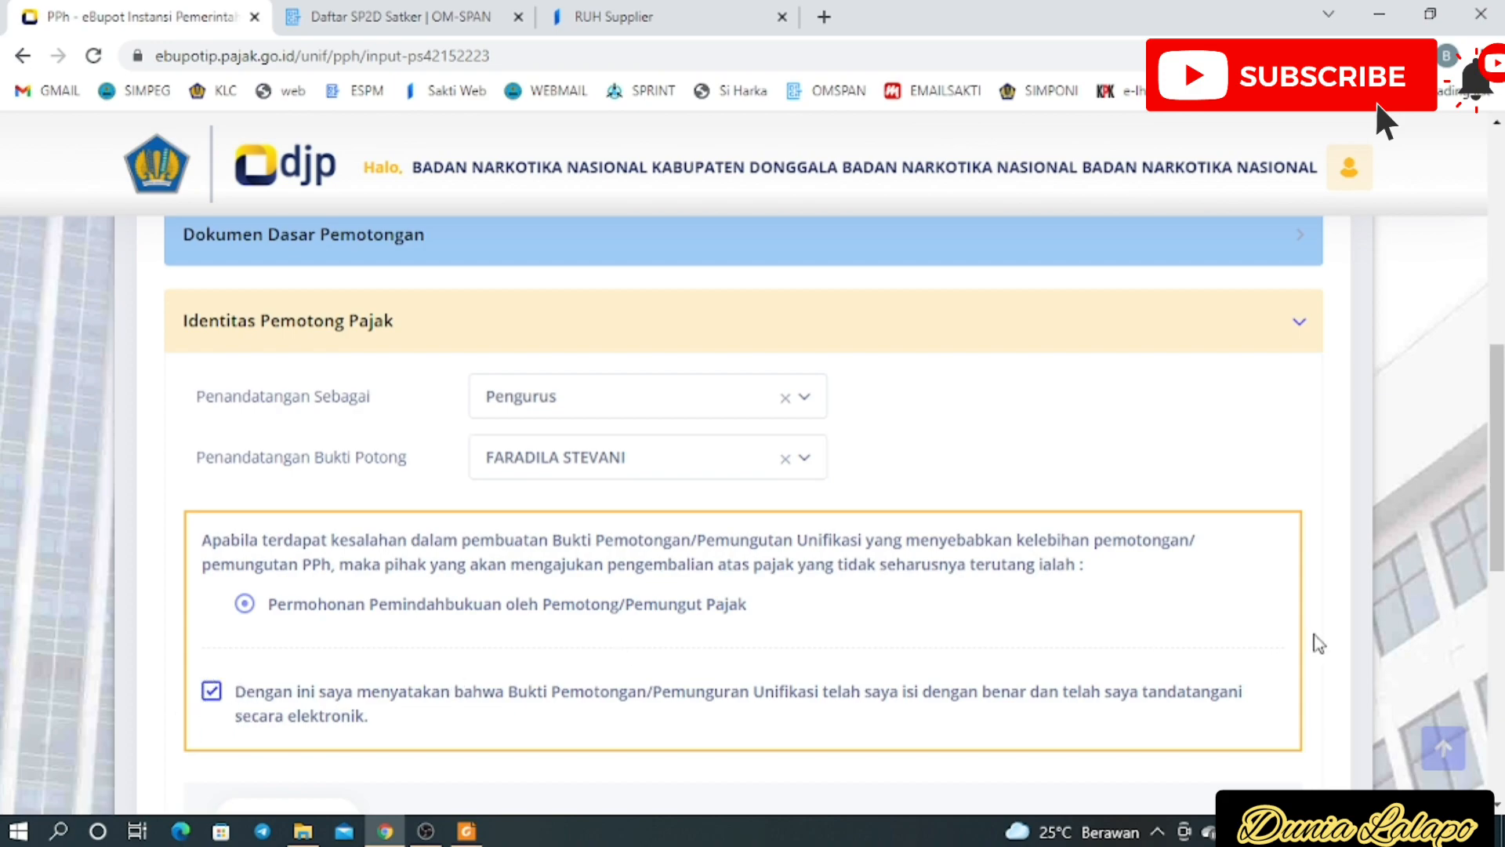
{"action": "scroll", "coordinate": [743, 510], "scroll_direction": "down", "scroll_amount": 7}
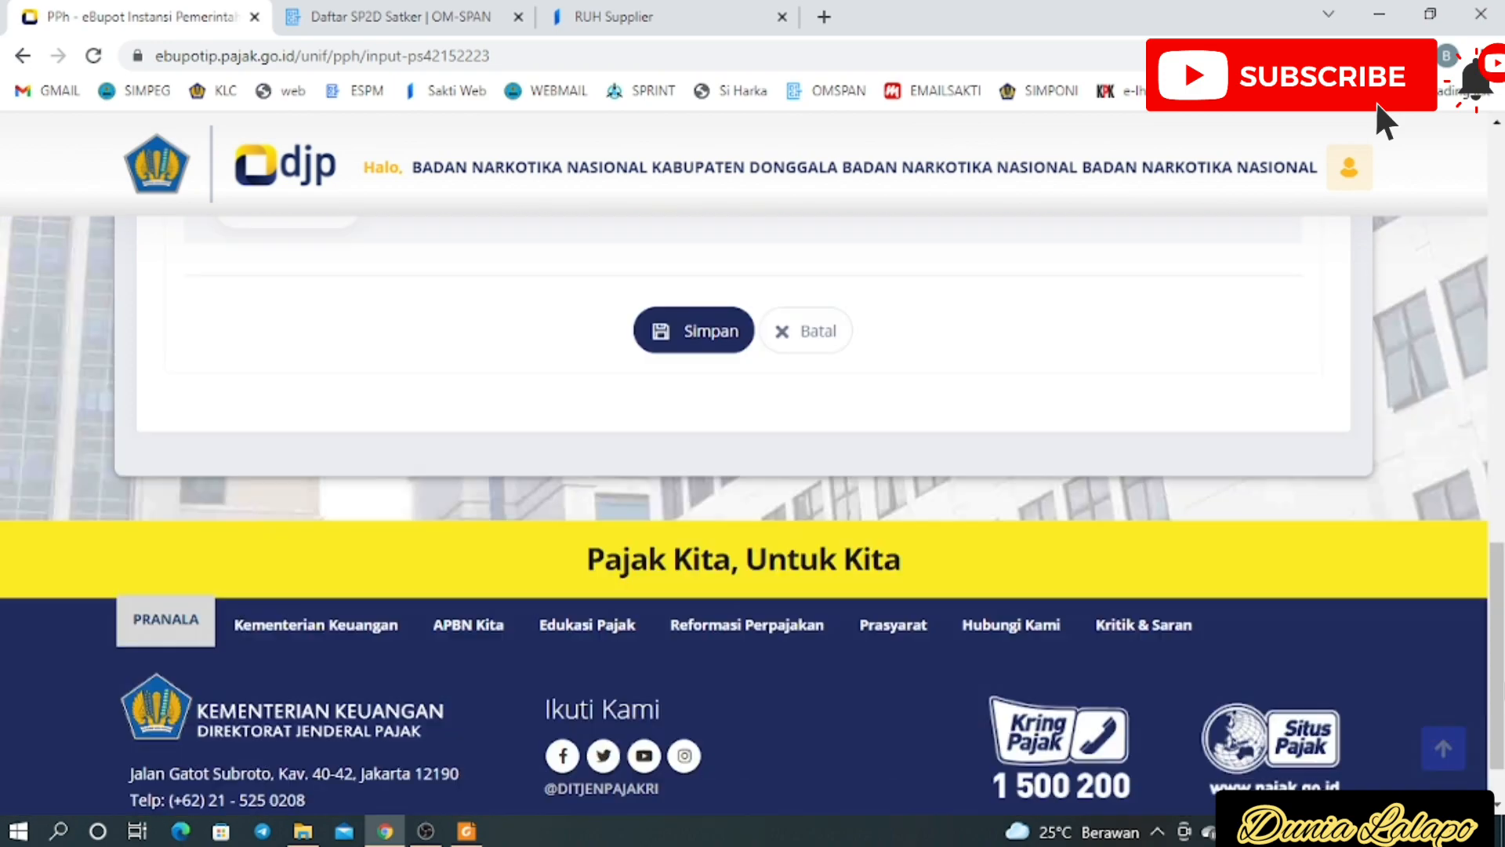
{"action": "left_click", "coordinate": [679, 320]}
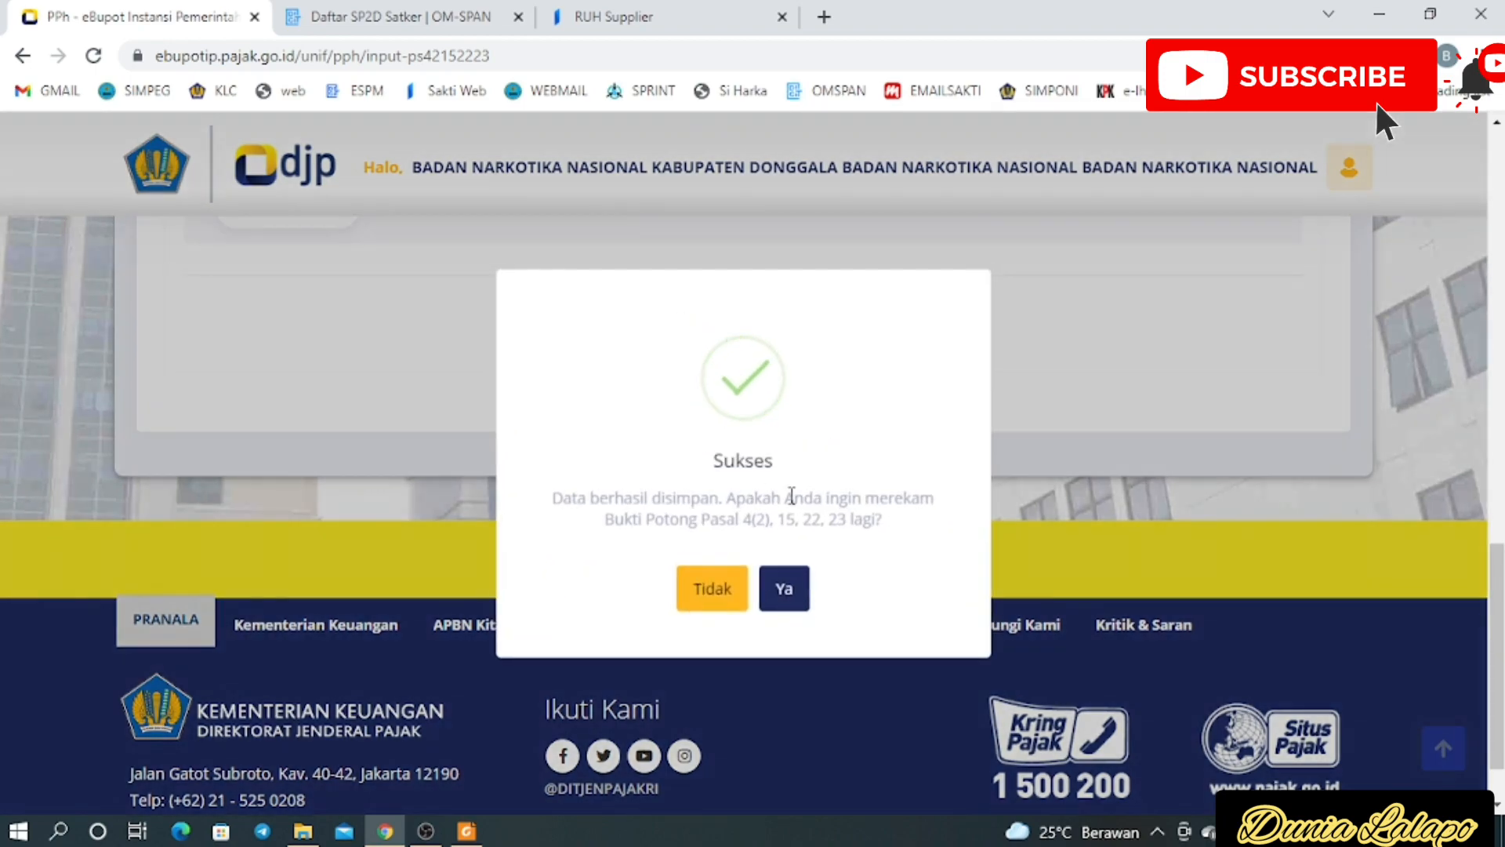
{"action": "left_click", "coordinate": [788, 588]}
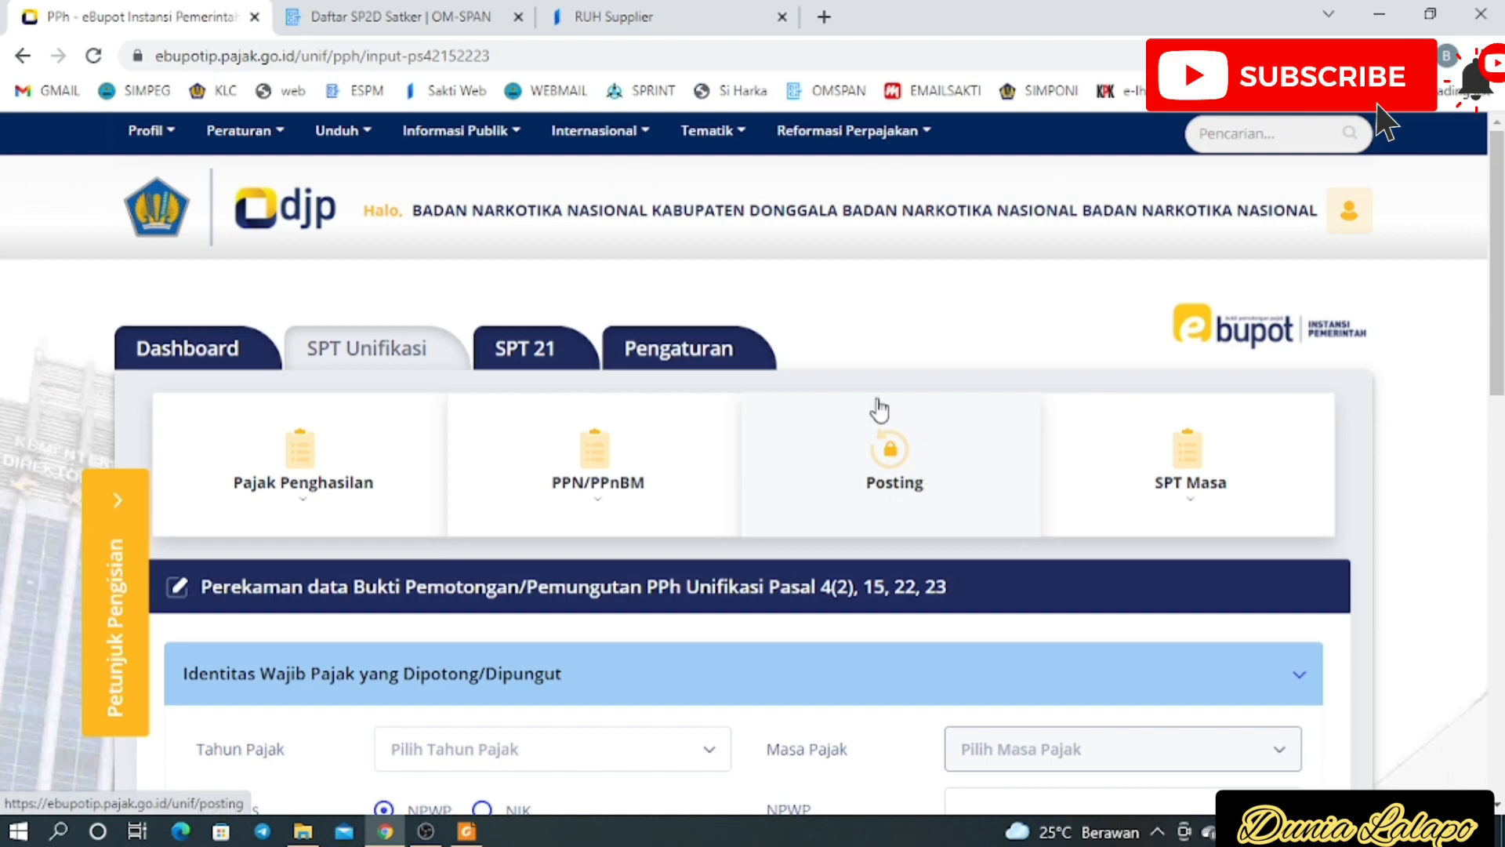
Post the unified withholding data for tax year 2022, tax period Januari, and confirm updating the SPT
{"action": "left_click", "coordinate": [881, 455]}
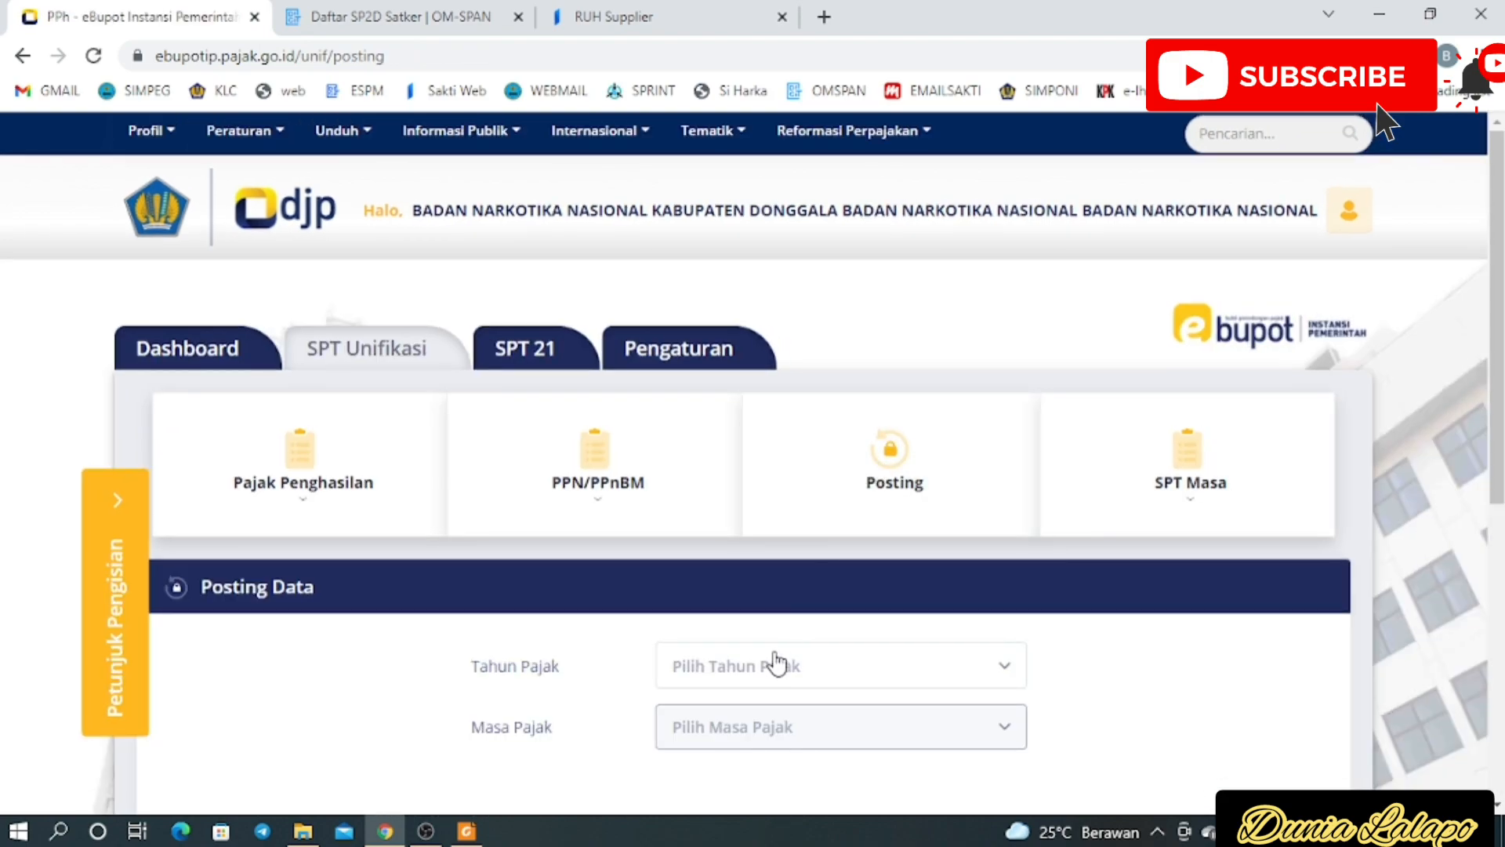
{"action": "left_click", "coordinate": [775, 664]}
{"action": "left_click", "coordinate": [727, 617]}
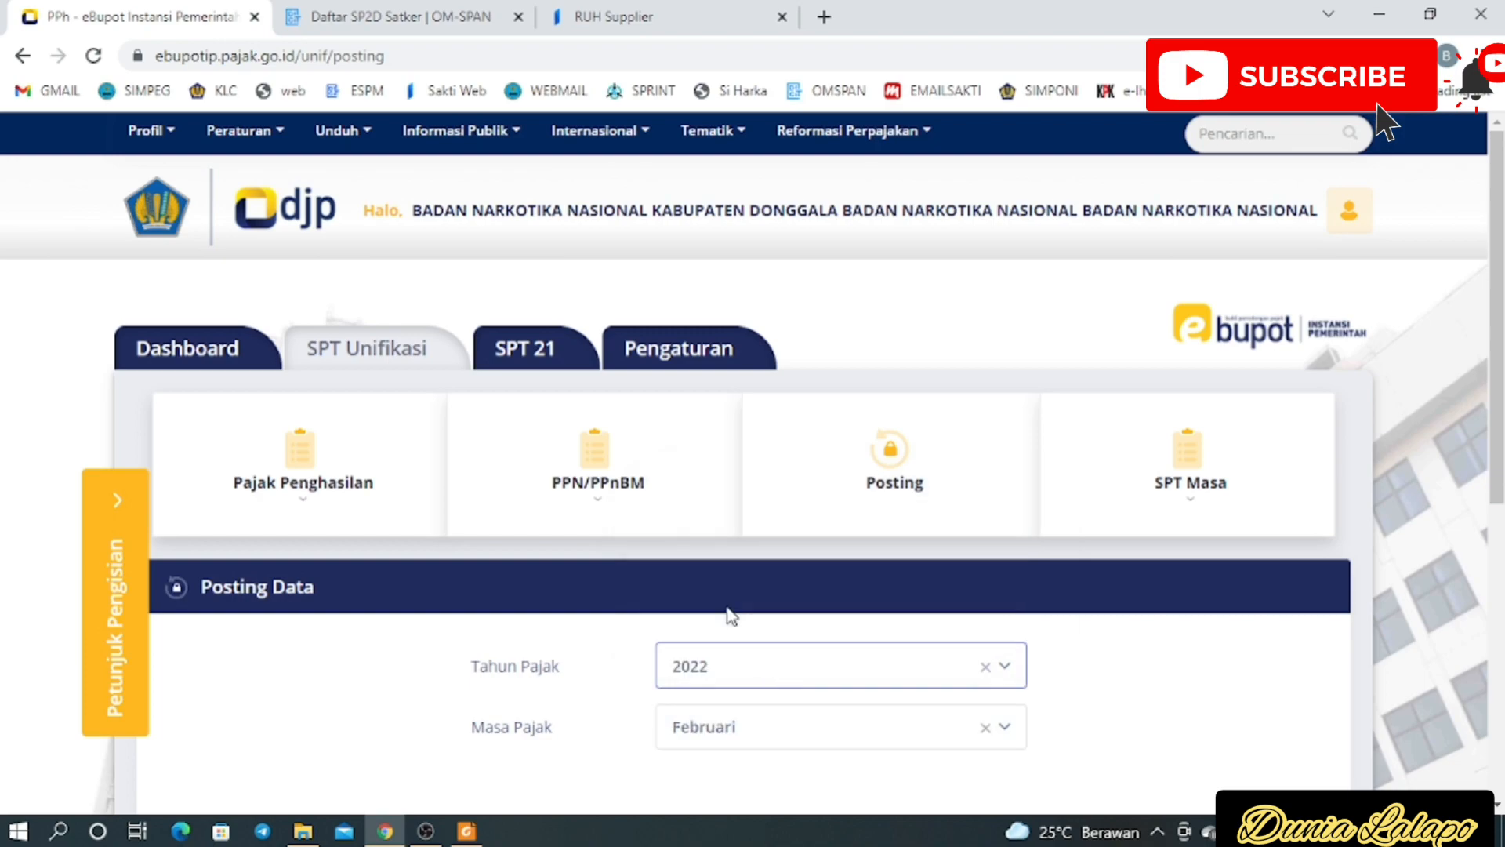
{"action": "left_click", "coordinate": [725, 733]}
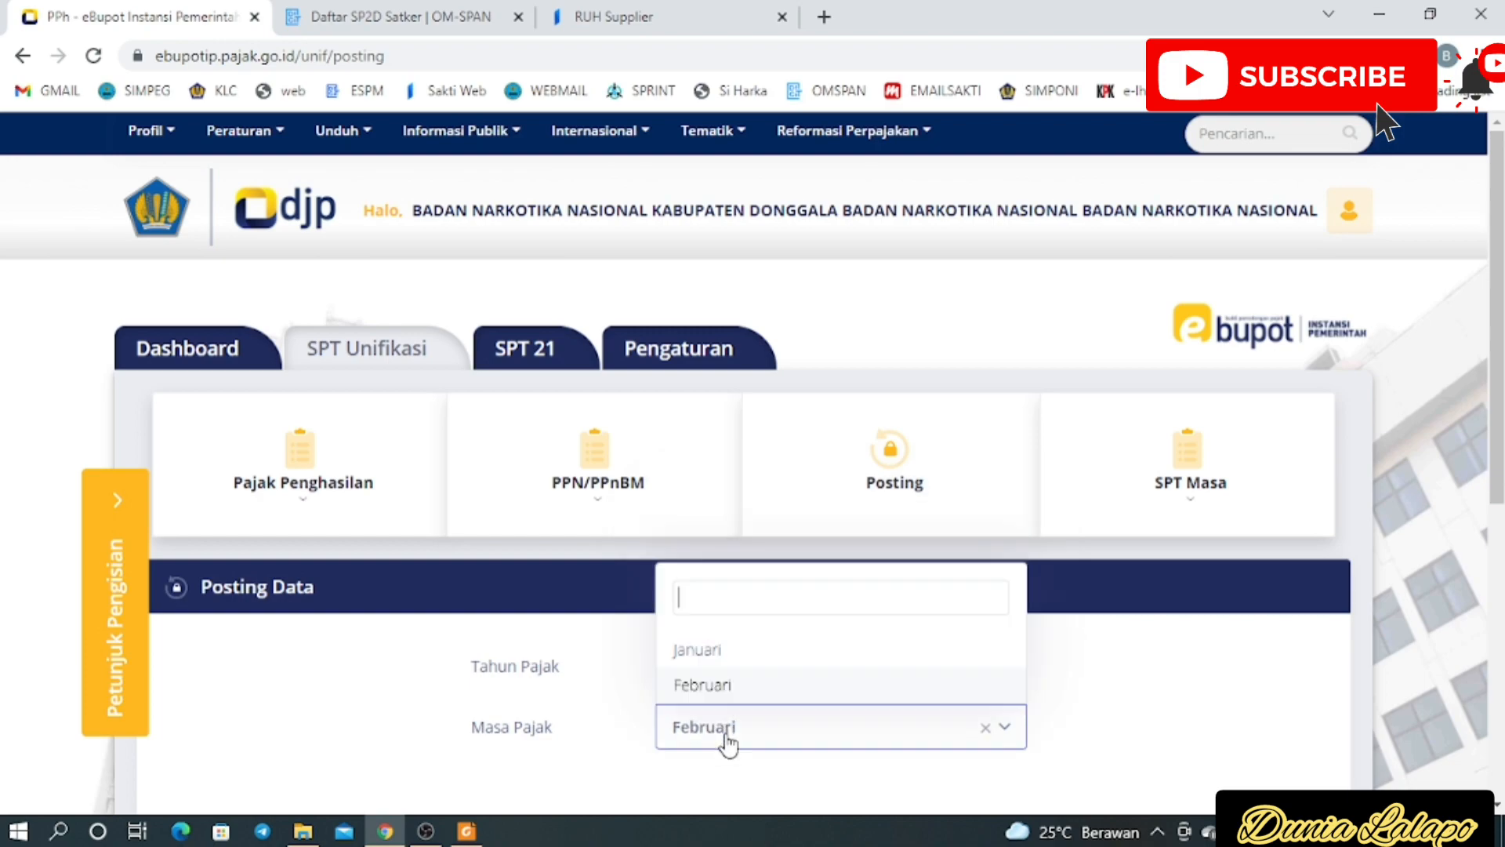
{"action": "left_click", "coordinate": [743, 665]}
{"action": "scroll", "coordinate": [873, 625], "scroll_direction": "down", "scroll_amount": 6}
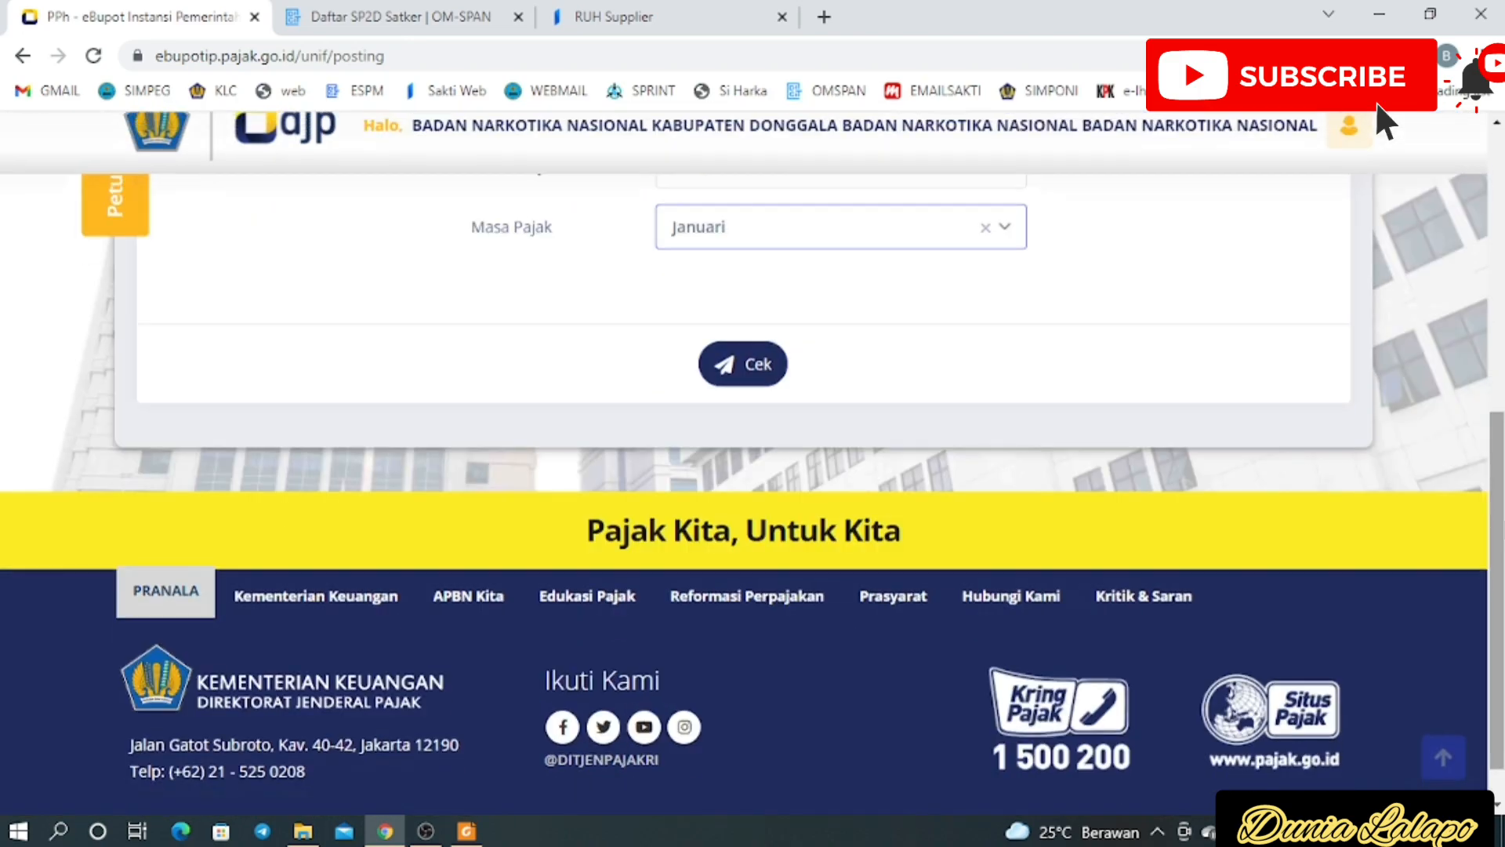
{"action": "left_click", "coordinate": [733, 376]}
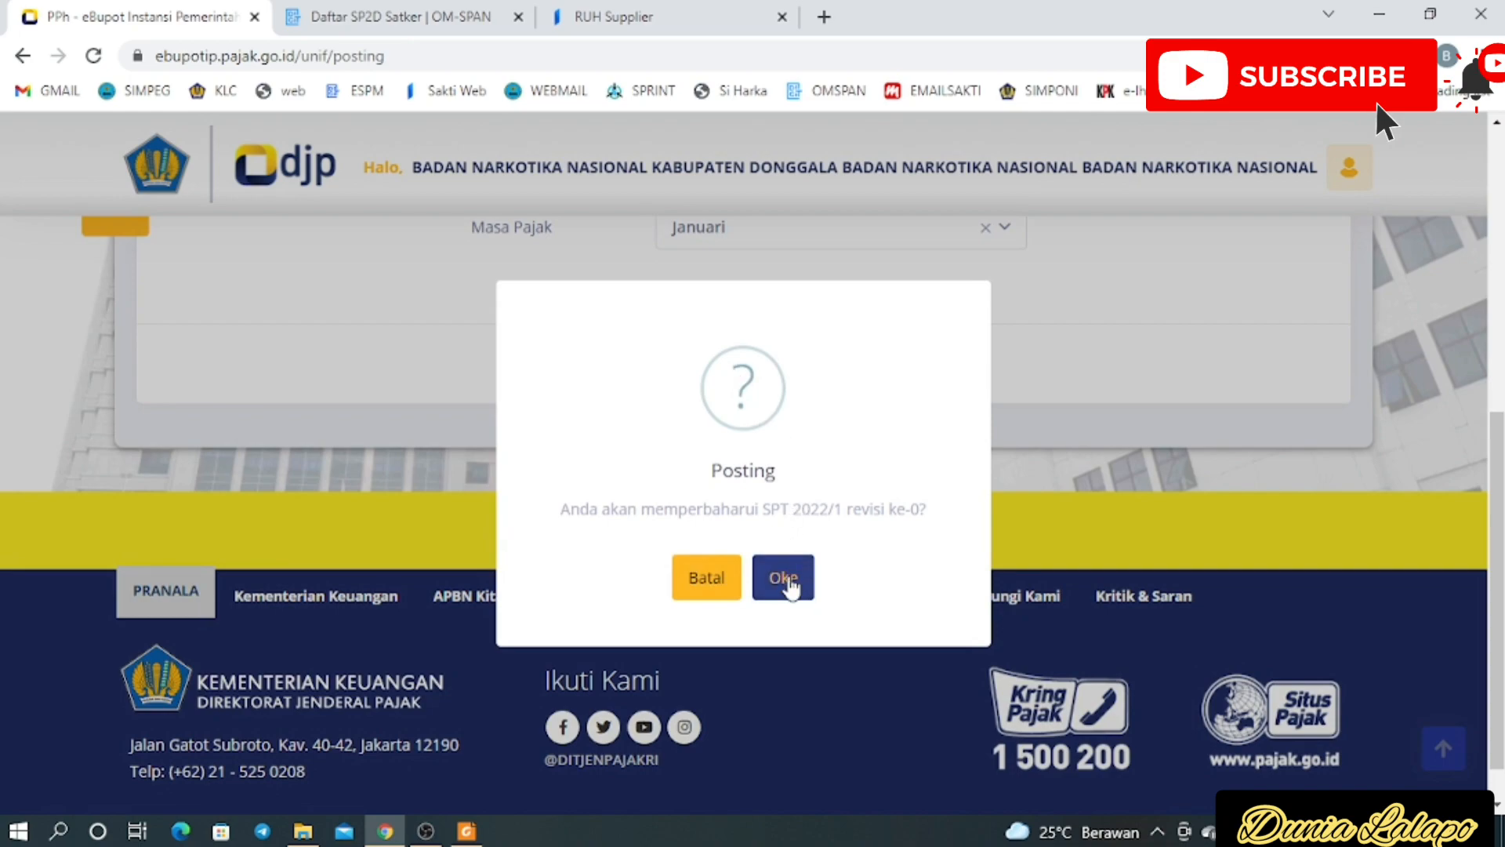
{"action": "left_click", "coordinate": [784, 579]}
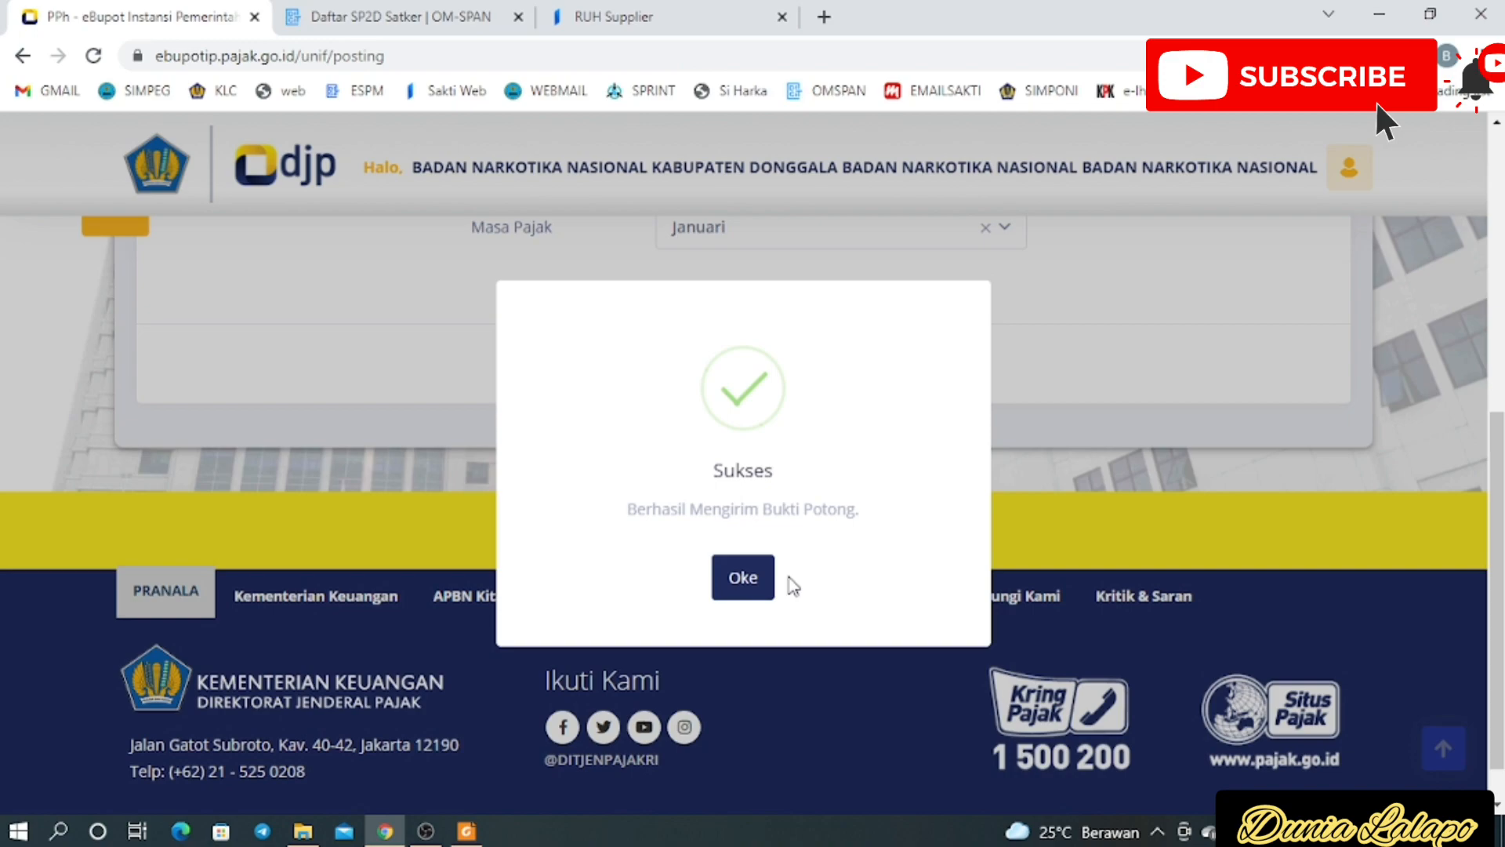
{"action": "left_click", "coordinate": [745, 580]}
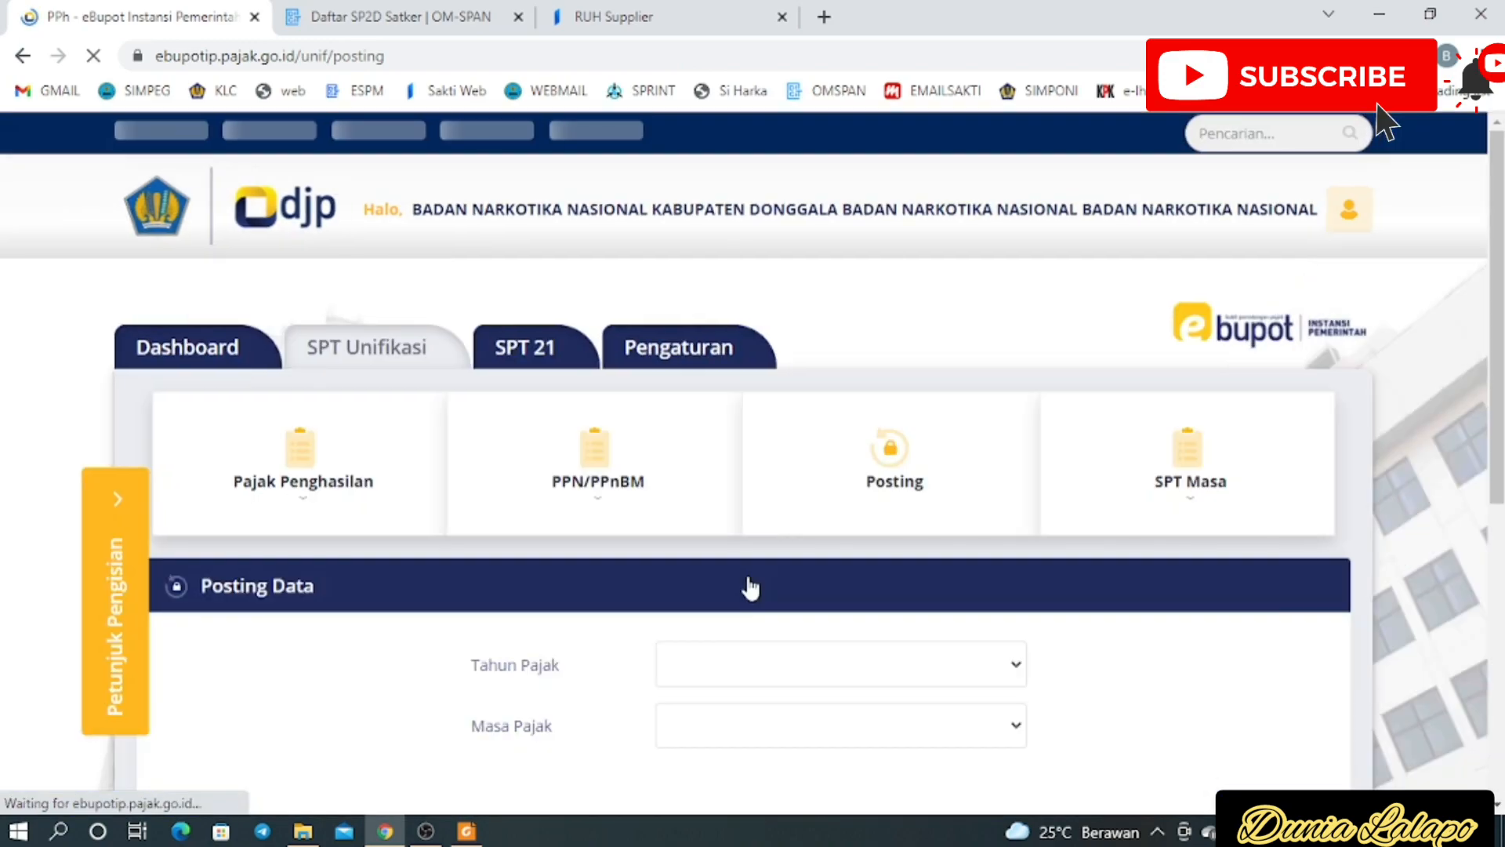
Open the Pasal 4(2), 15, 22, 23 withholding slip list and search it for period 01-2022
{"action": "scroll", "coordinate": [750, 586], "scroll_direction": "up", "scroll_amount": 3}
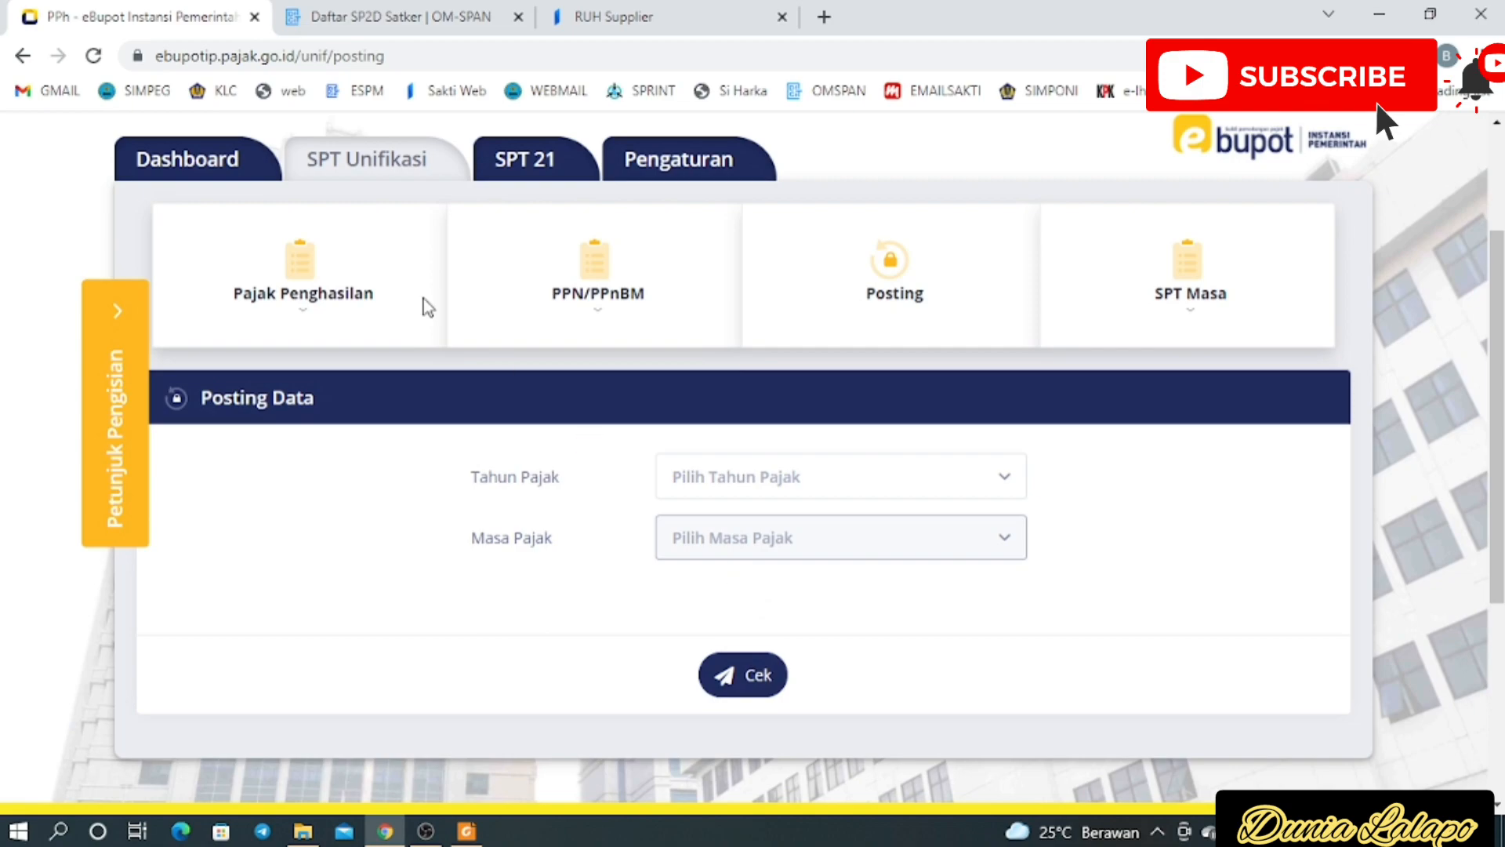
{"action": "left_click", "coordinate": [287, 298]}
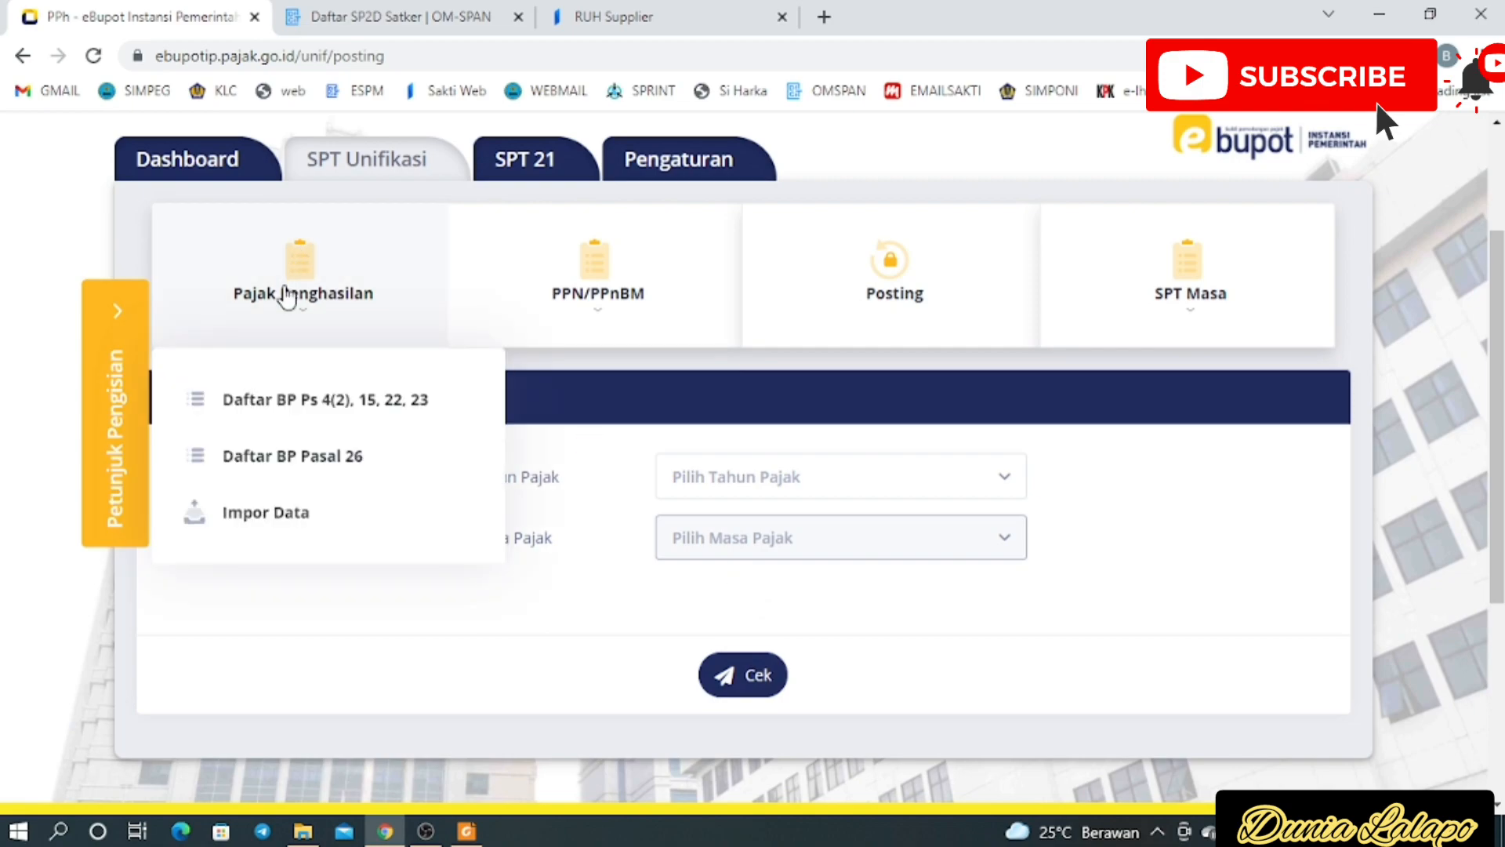
{"action": "left_click", "coordinate": [309, 418]}
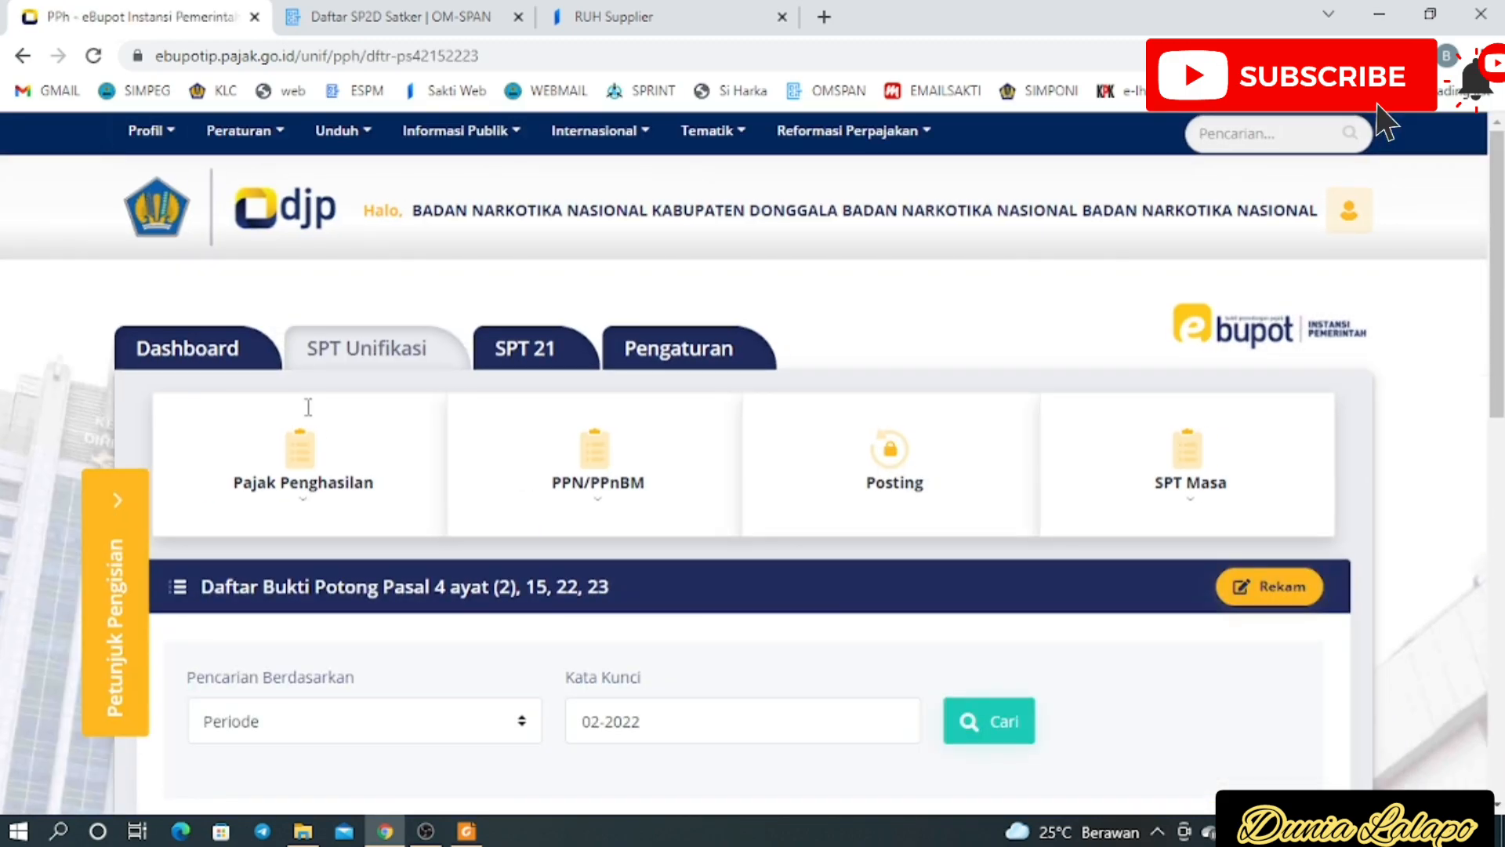
{"action": "scroll", "coordinate": [308, 407], "scroll_direction": "down", "scroll_amount": 3}
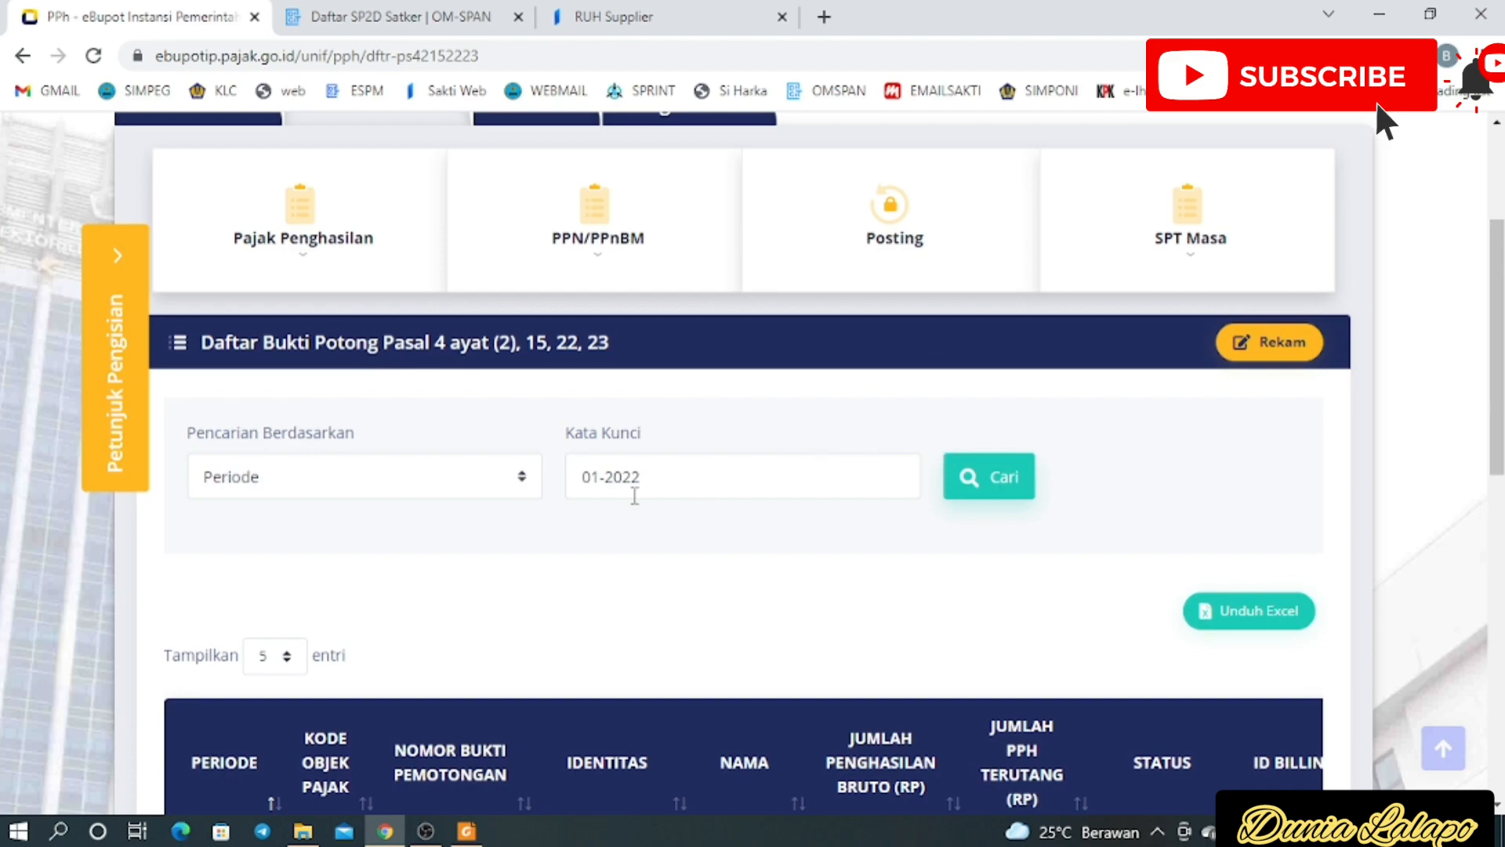
{"action": "left_click", "coordinate": [606, 499]}
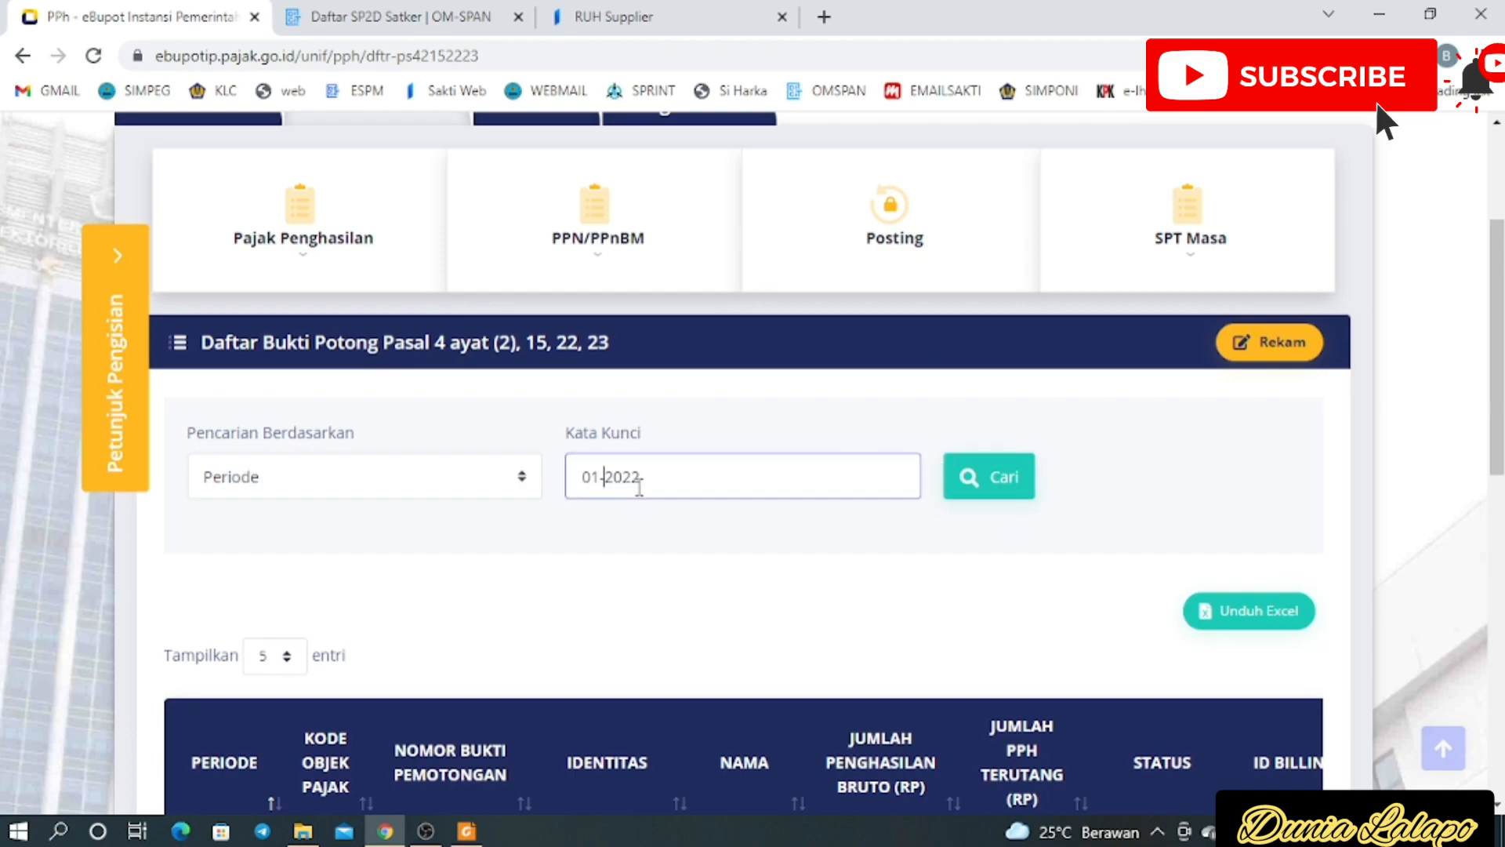
{"action": "left_click", "coordinate": [994, 482]}
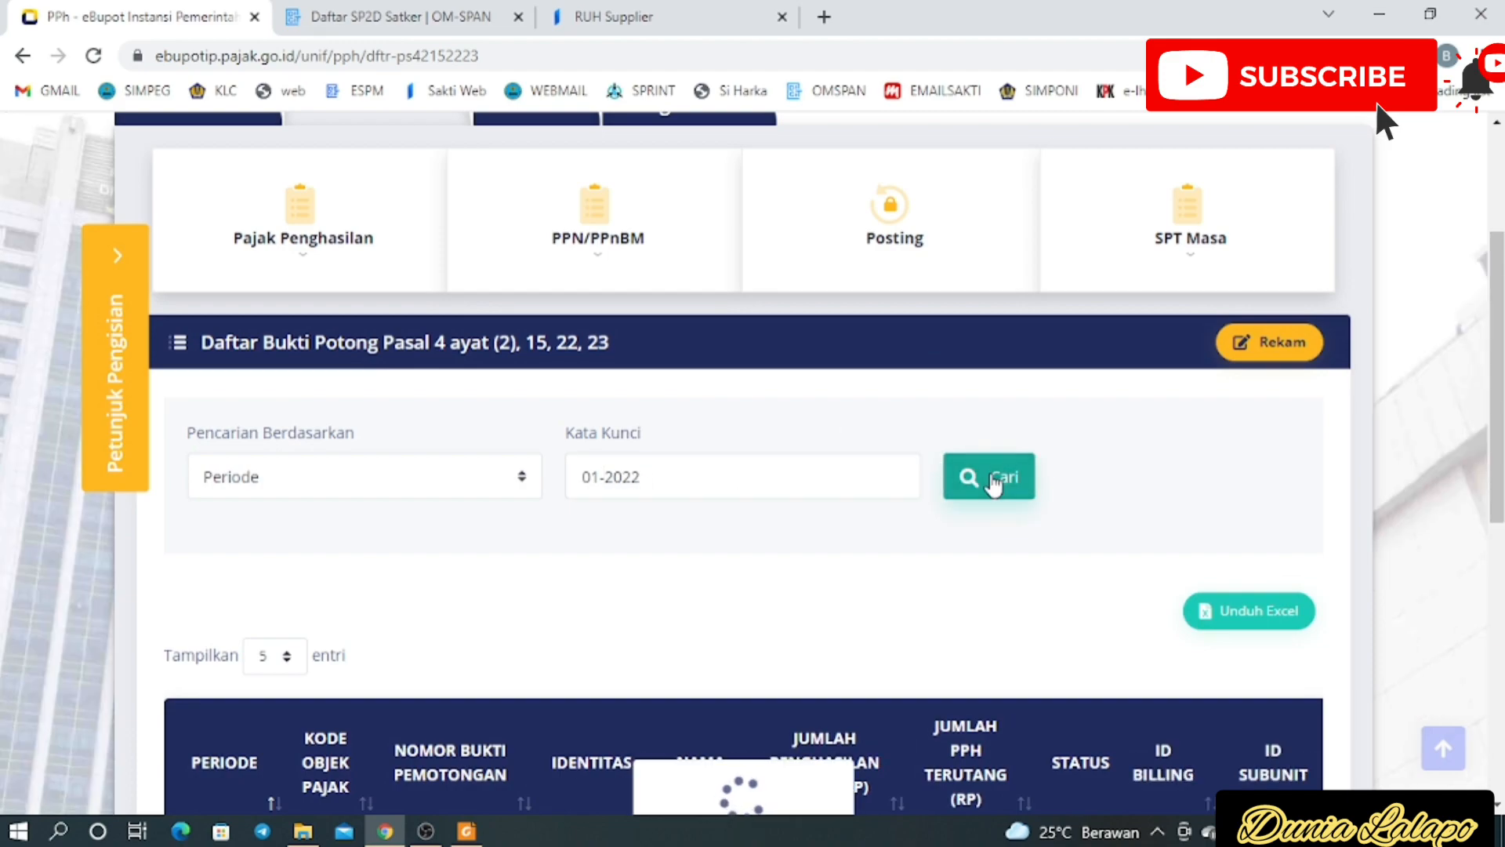
Preview the withholding slip with gross income 9.090.909 and download its PDF
{"action": "scroll", "coordinate": [1173, 457], "scroll_direction": "down", "scroll_amount": 5}
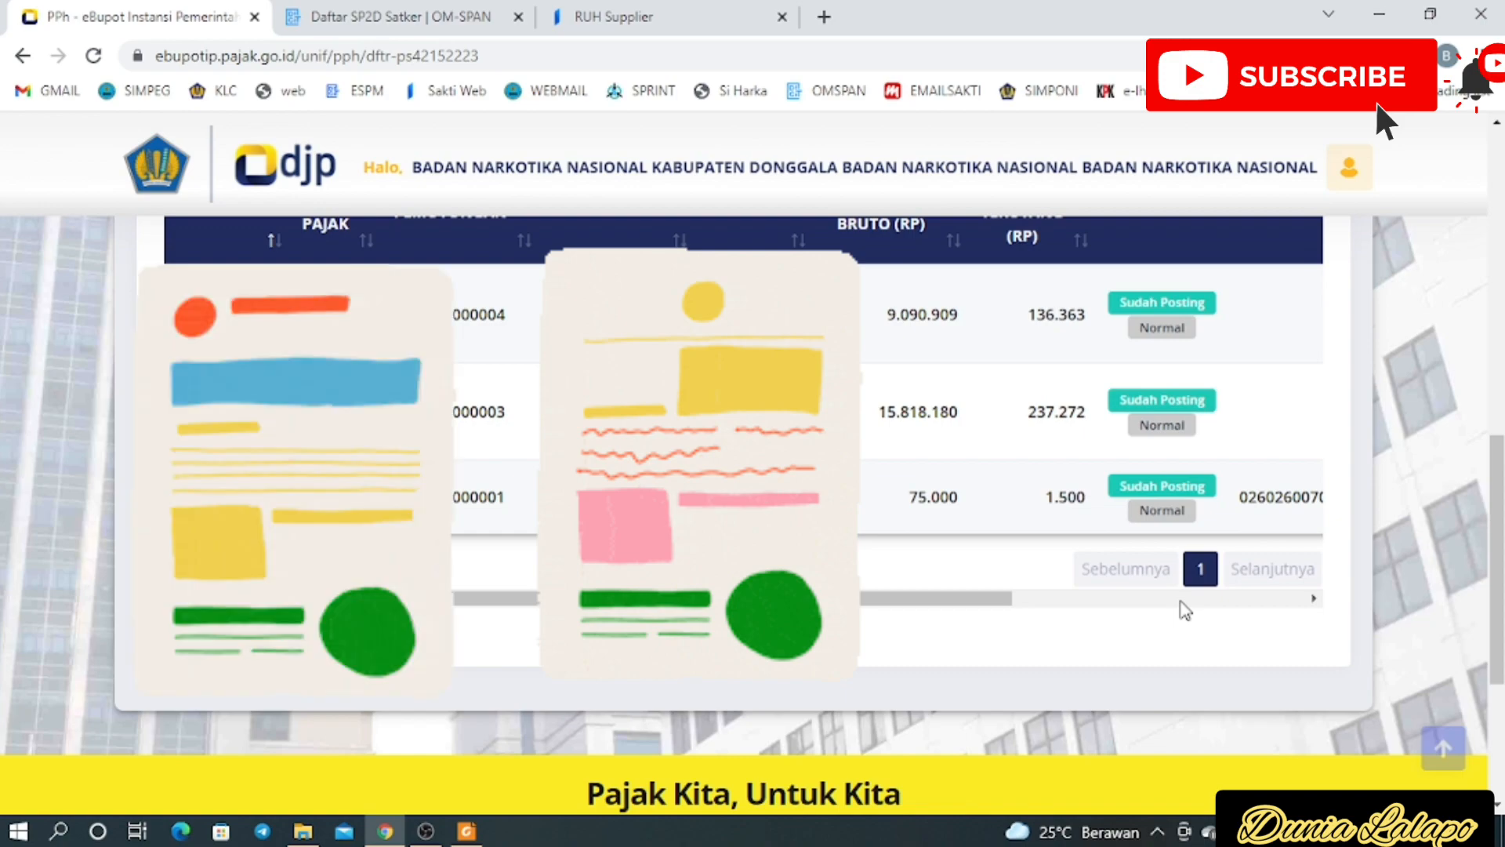
{"action": "scroll", "coordinate": [1168, 612], "scroll_direction": "right", "scroll_amount": 5}
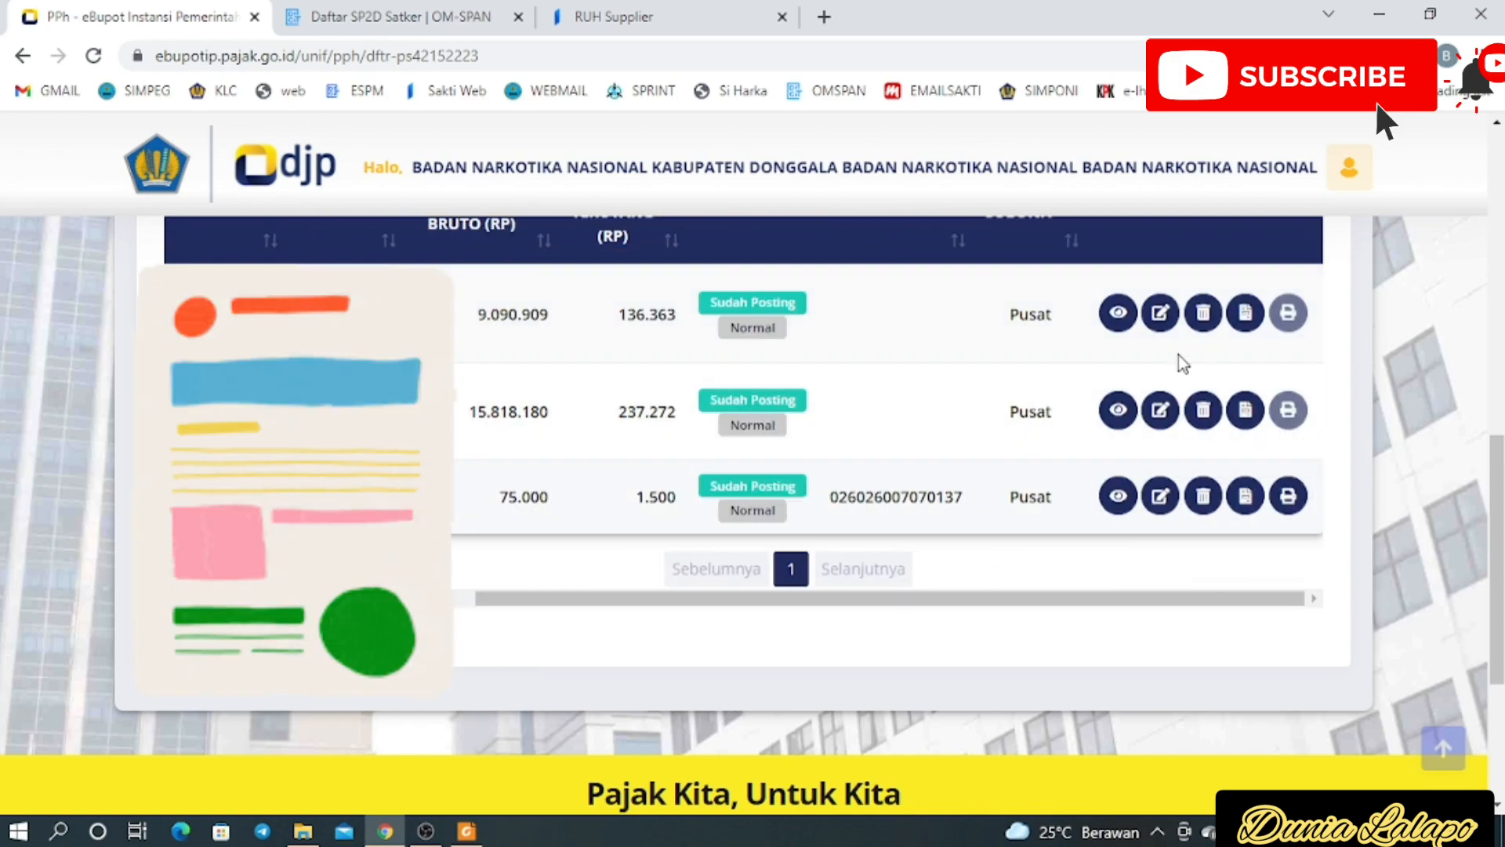
{"action": "left_click", "coordinate": [1128, 319]}
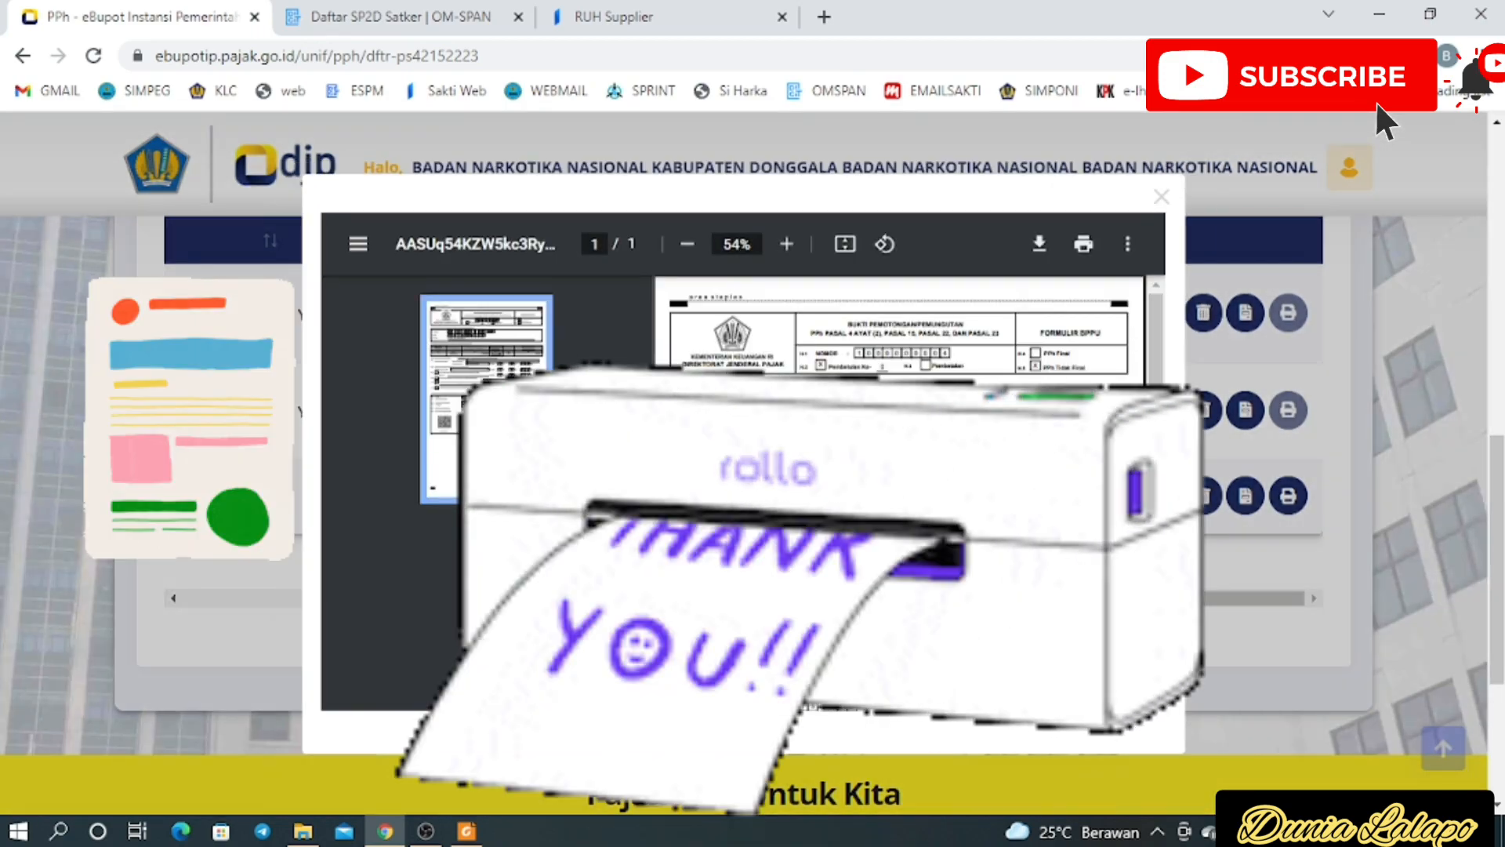
{"action": "scroll", "coordinate": [900, 493], "scroll_direction": "down", "scroll_amount": 2}
{"action": "scroll", "coordinate": [900, 492], "scroll_direction": "up", "scroll_amount": 1}
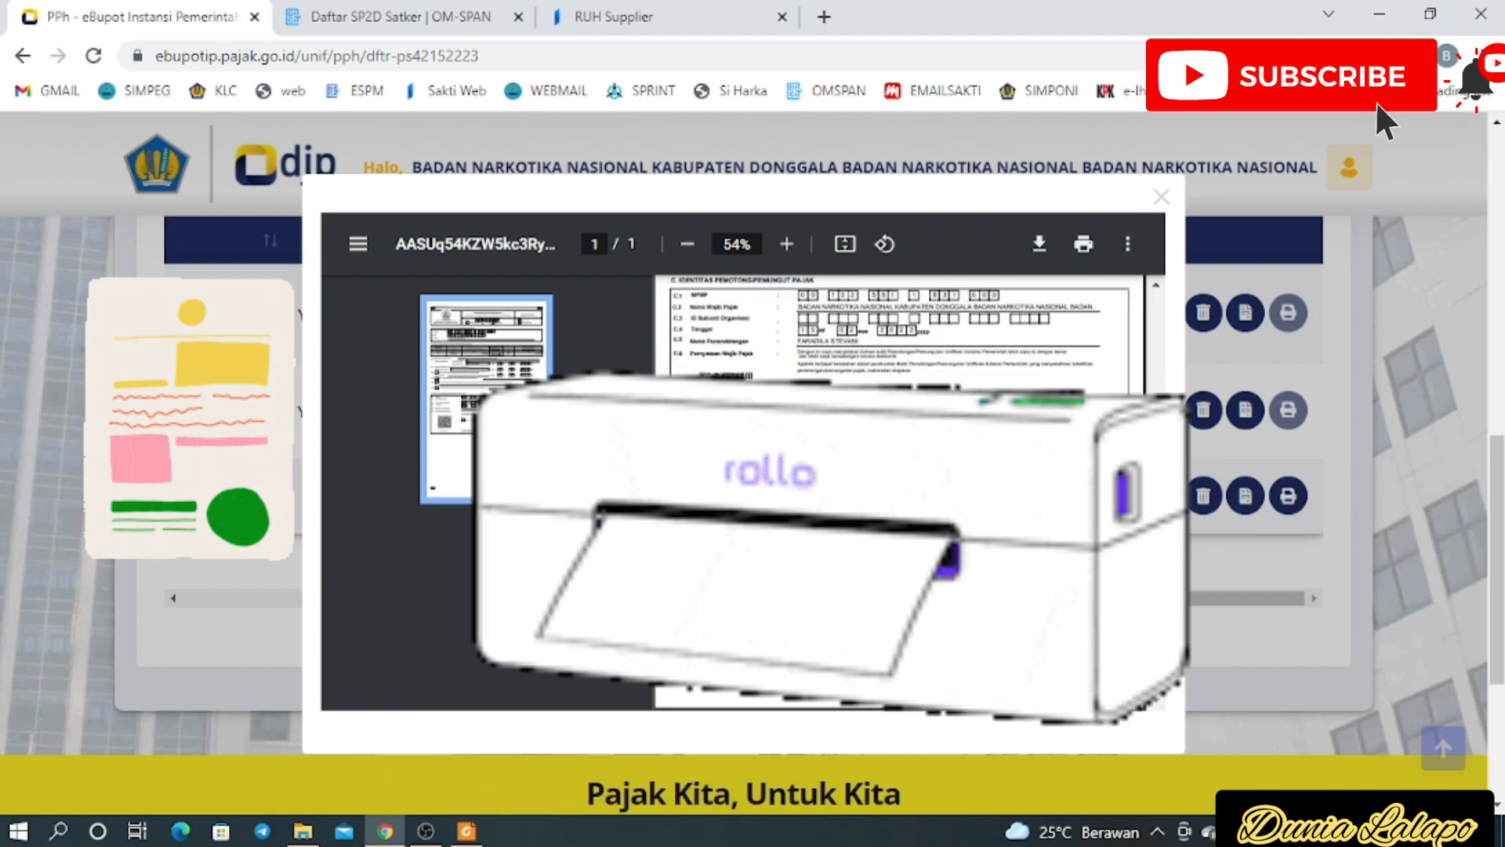
{"action": "scroll", "coordinate": [899, 493], "scroll_direction": "down", "scroll_amount": 1}
{"action": "scroll", "coordinate": [899, 492], "scroll_direction": "up", "scroll_amount": 2}
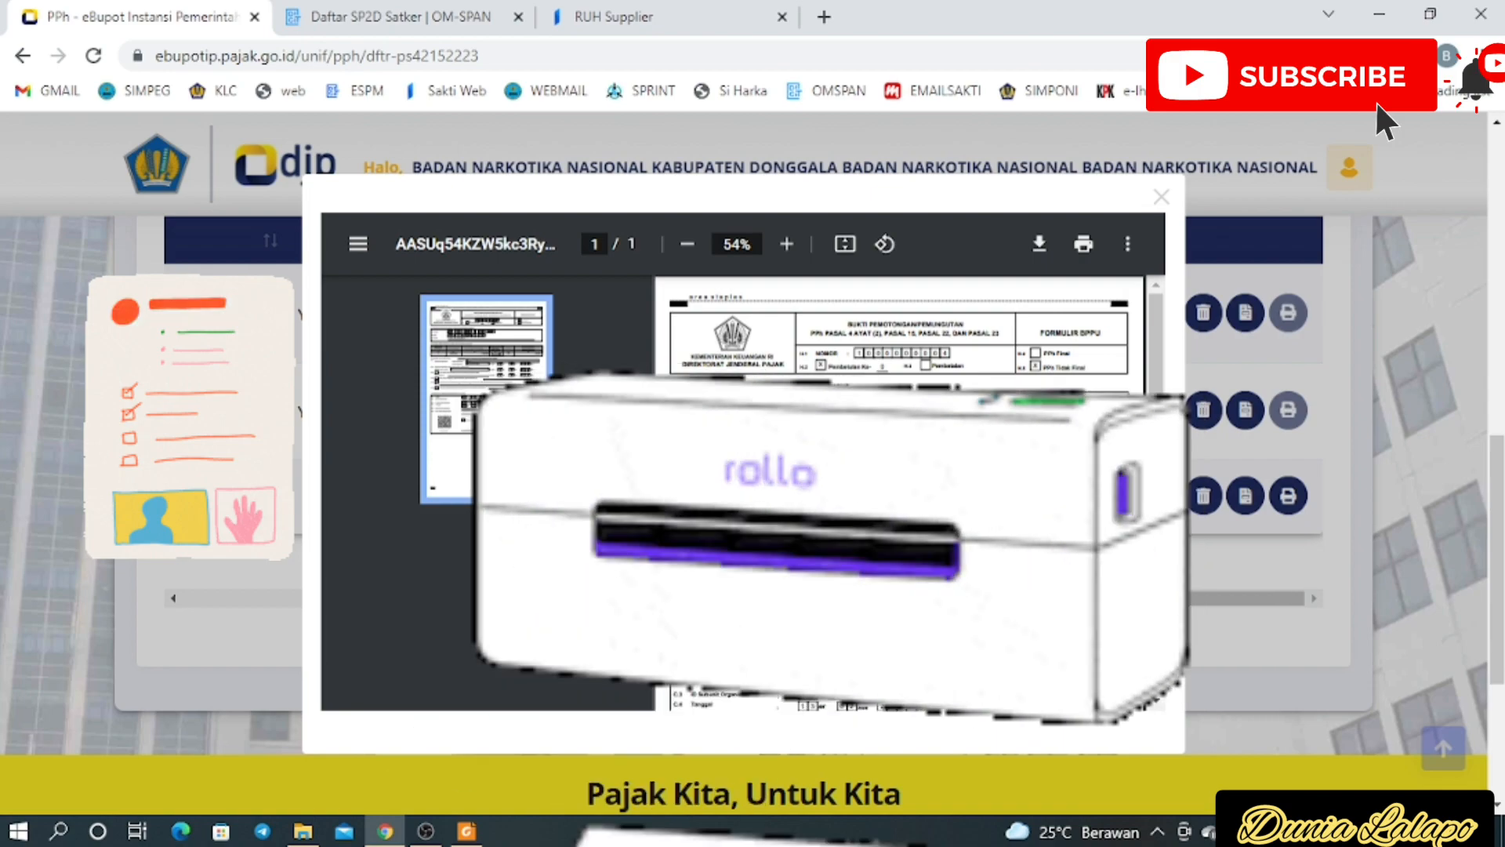
{"action": "left_click", "coordinate": [1038, 247]}
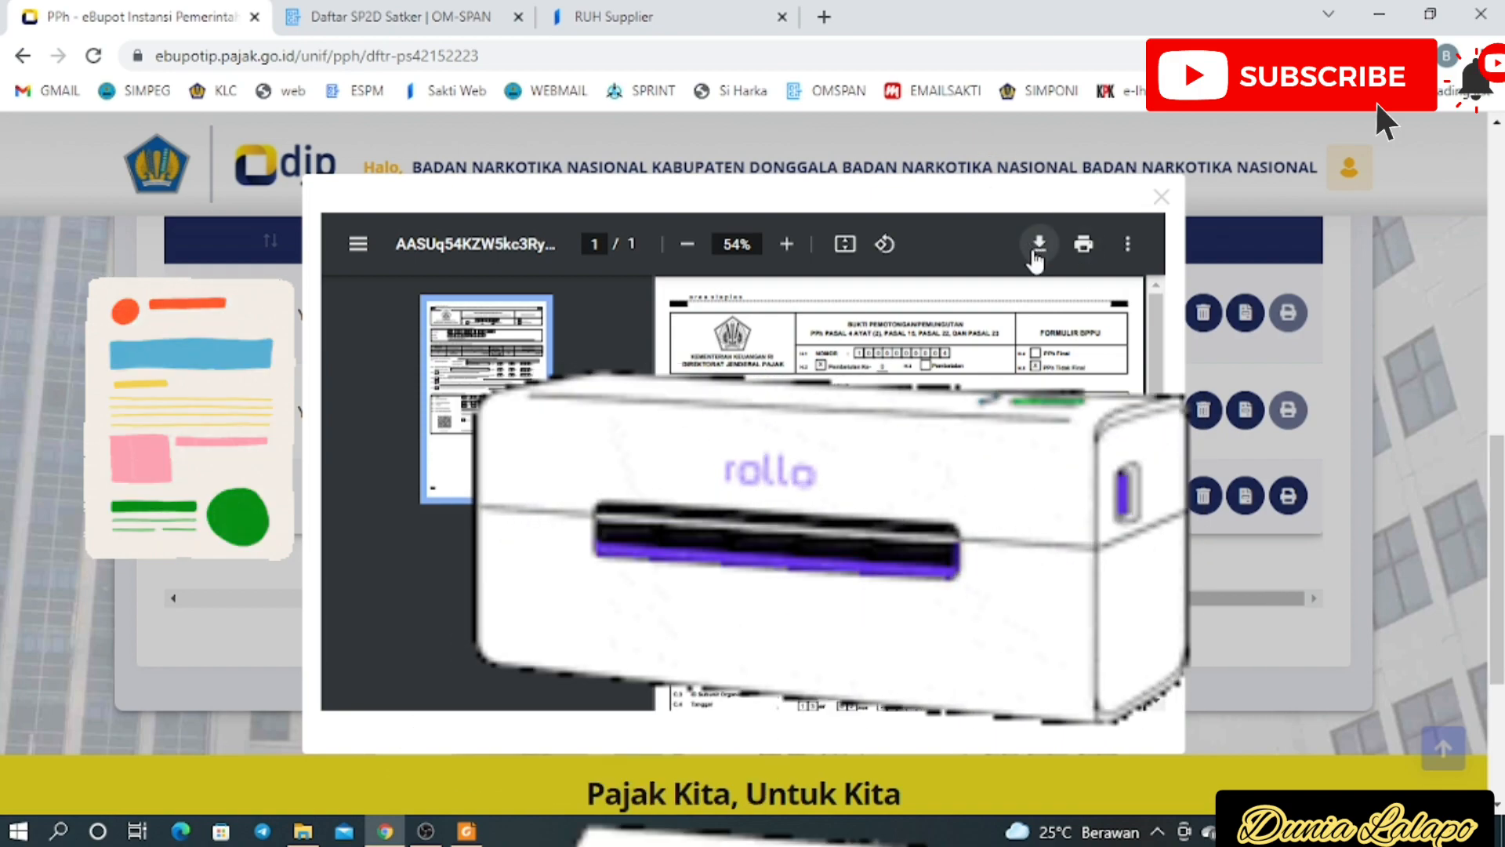
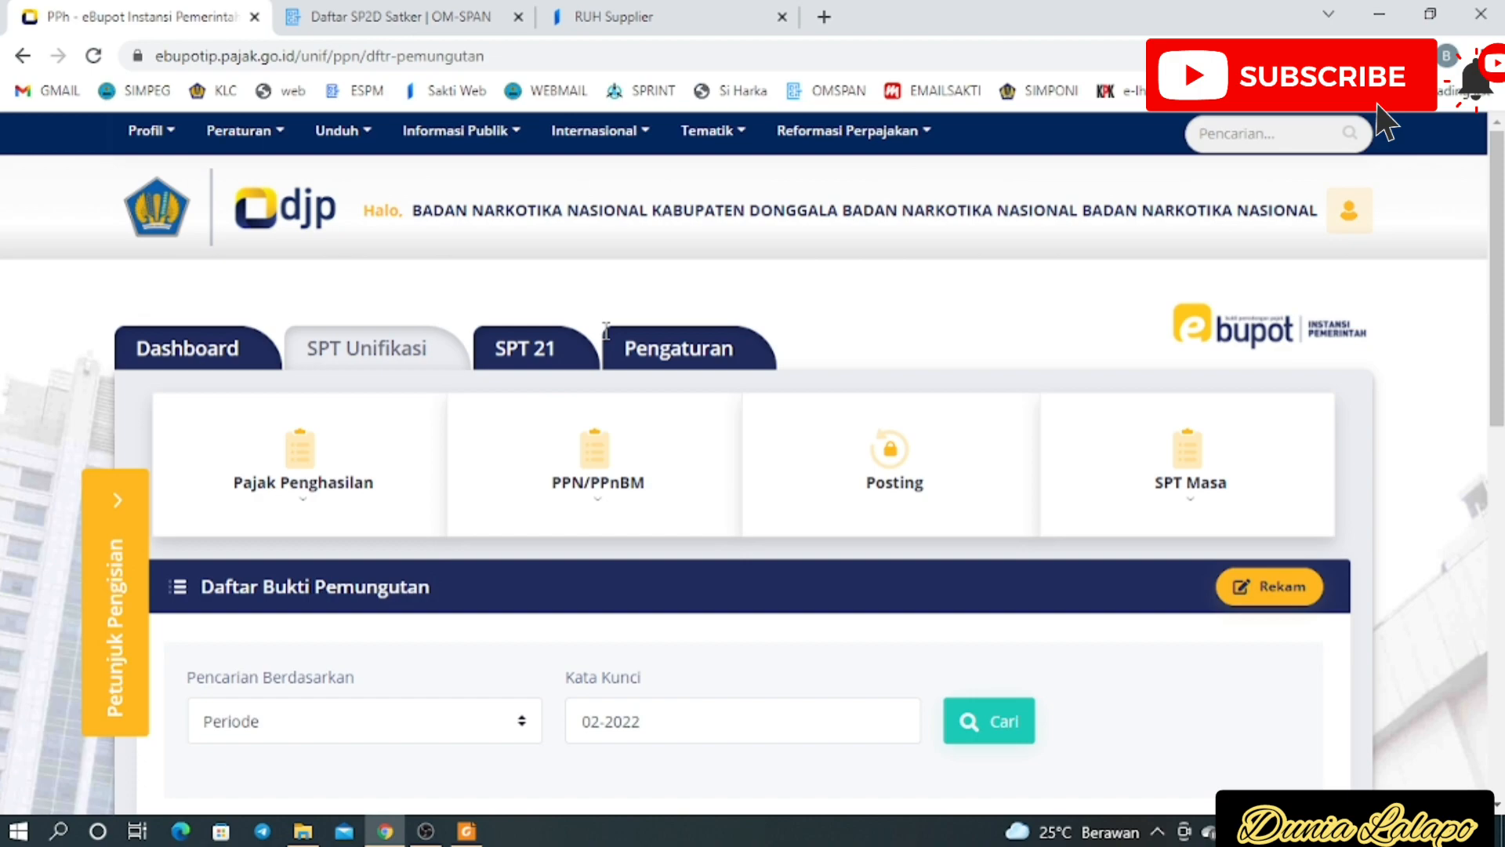
Start a new PPN/PPnBM collection record of type Dokumen Lain with document number 00002
{"action": "left_click", "coordinate": [1252, 596]}
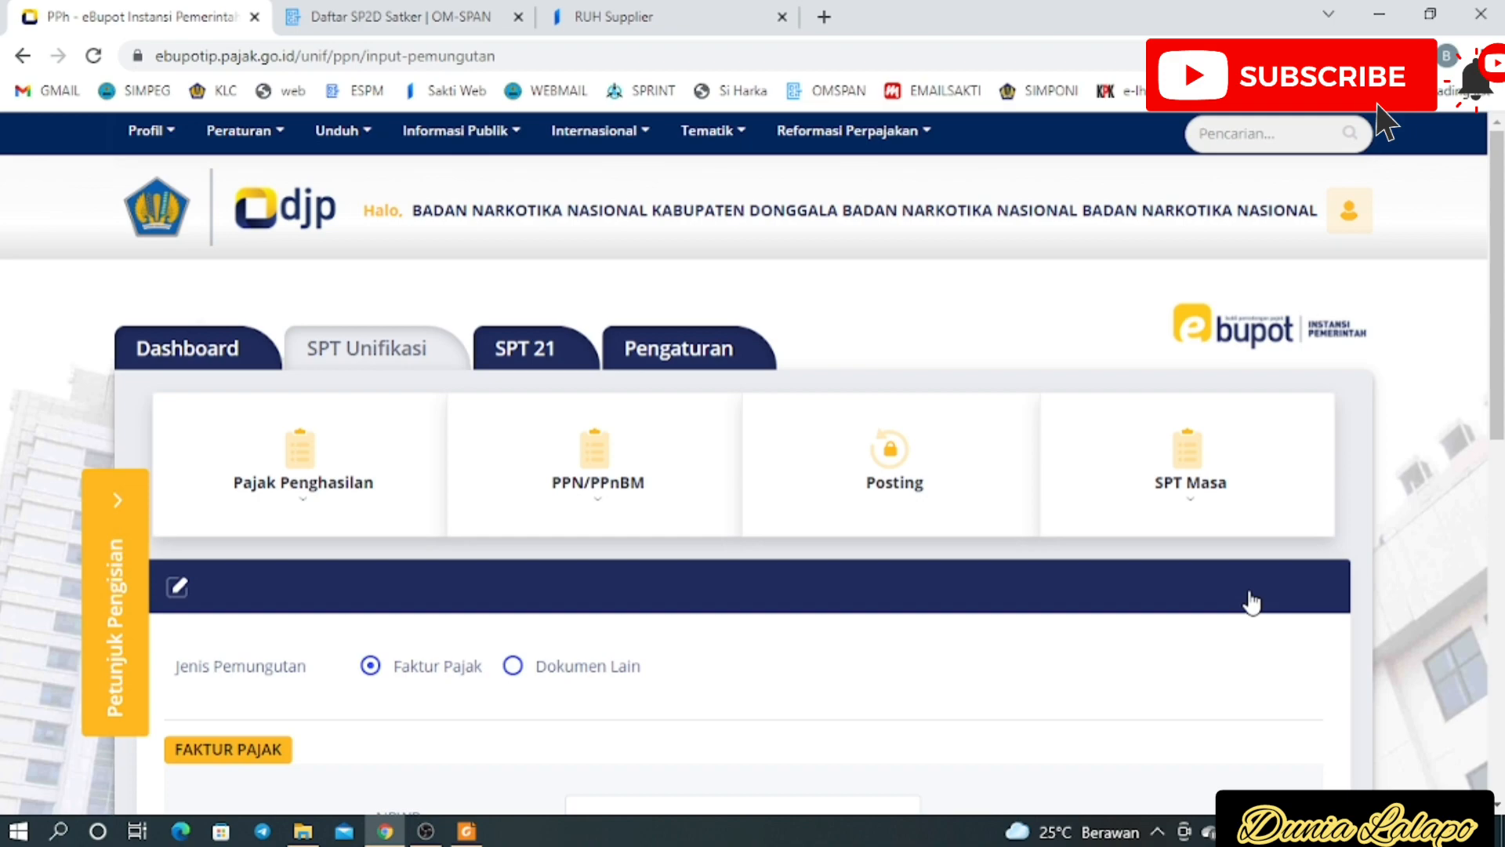
{"action": "scroll", "coordinate": [1252, 601], "scroll_direction": "down", "scroll_amount": 4}
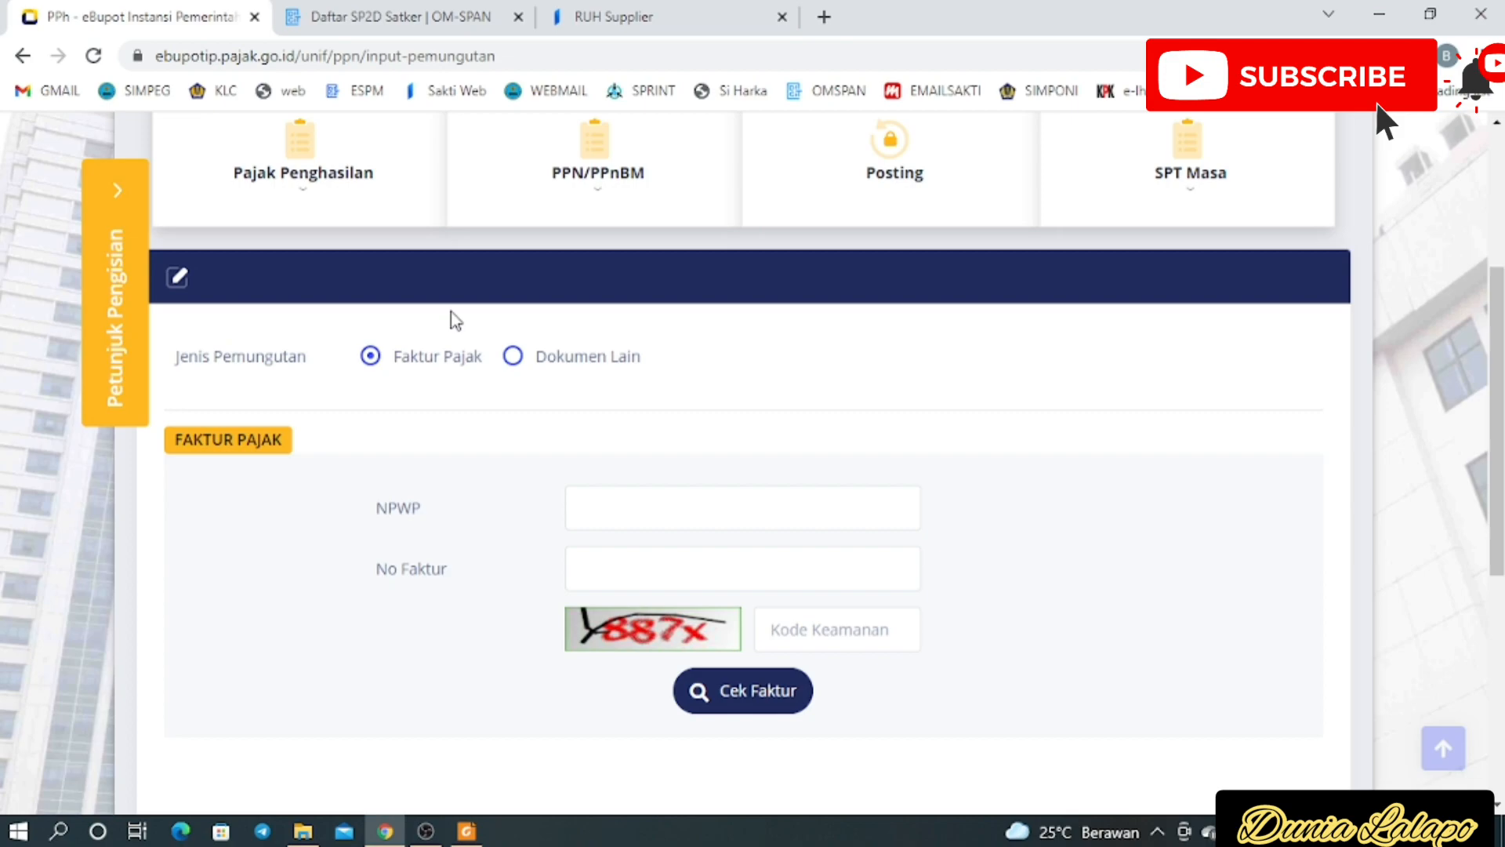
{"action": "left_click", "coordinate": [514, 356]}
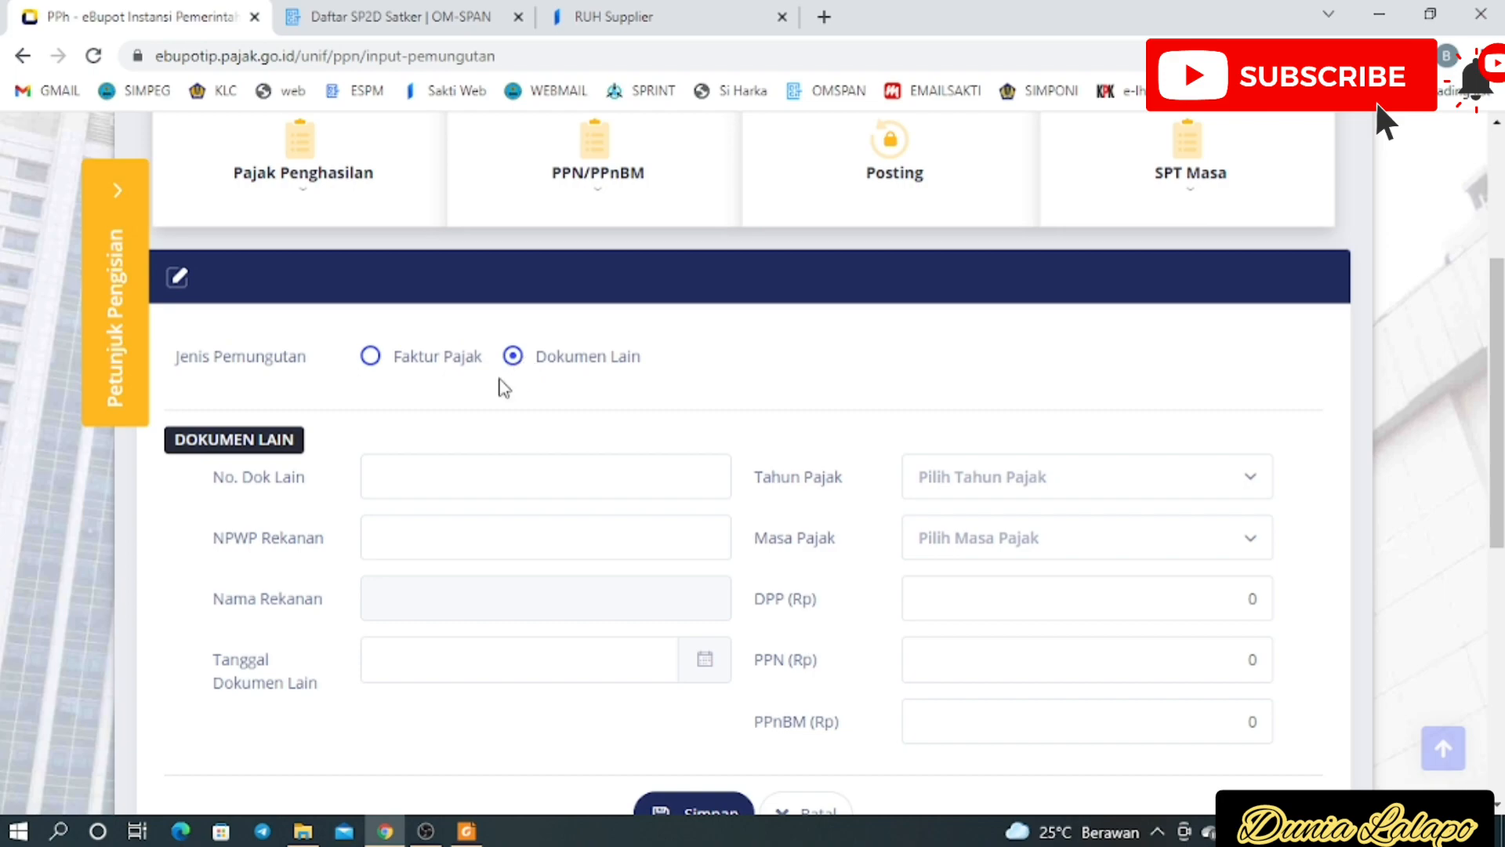
{"action": "left_click", "coordinate": [427, 478]}
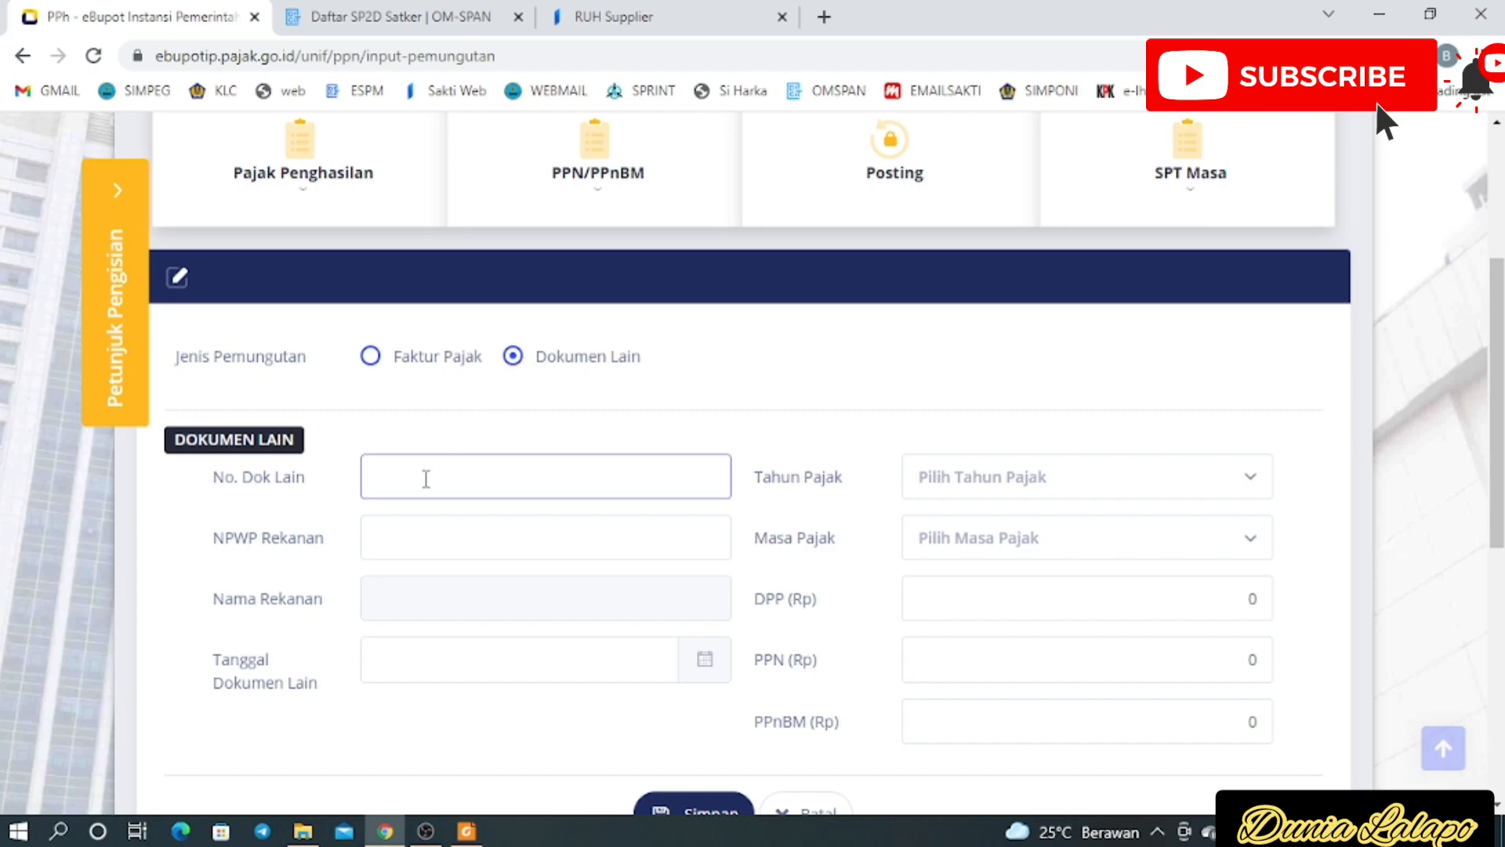
{"action": "type", "text": "0002"}
{"action": "key", "text": "BackSpace"}
{"action": "type", "text": "02"}
Paste the vendor's NPWP into the record and set the document date to 26/01/2022
{"action": "key", "text": "Tab"}
{"action": "key", "text": "ctrl+v"}
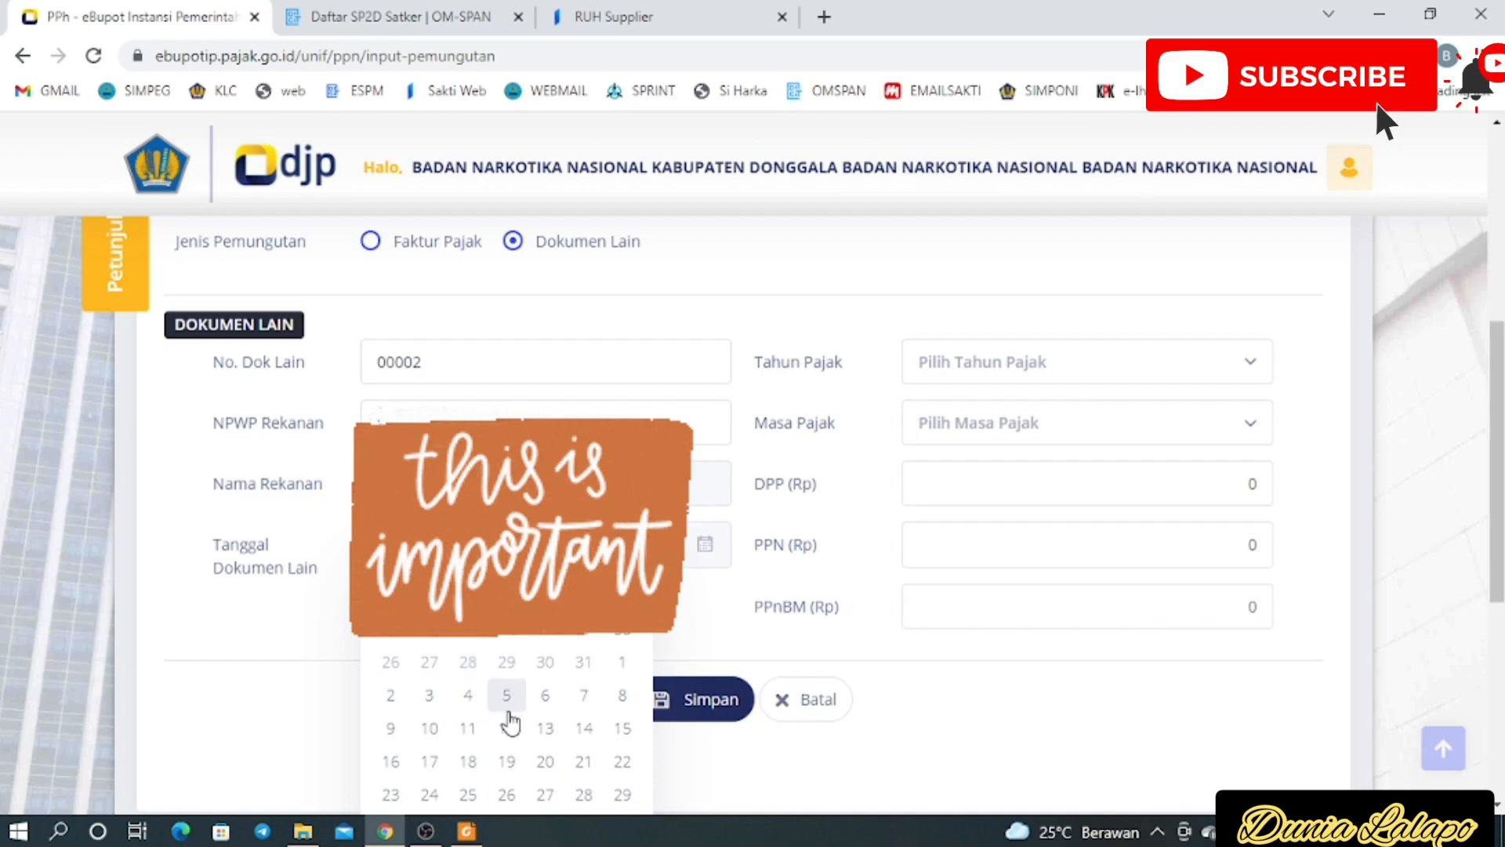
{"action": "left_click", "coordinate": [508, 794]}
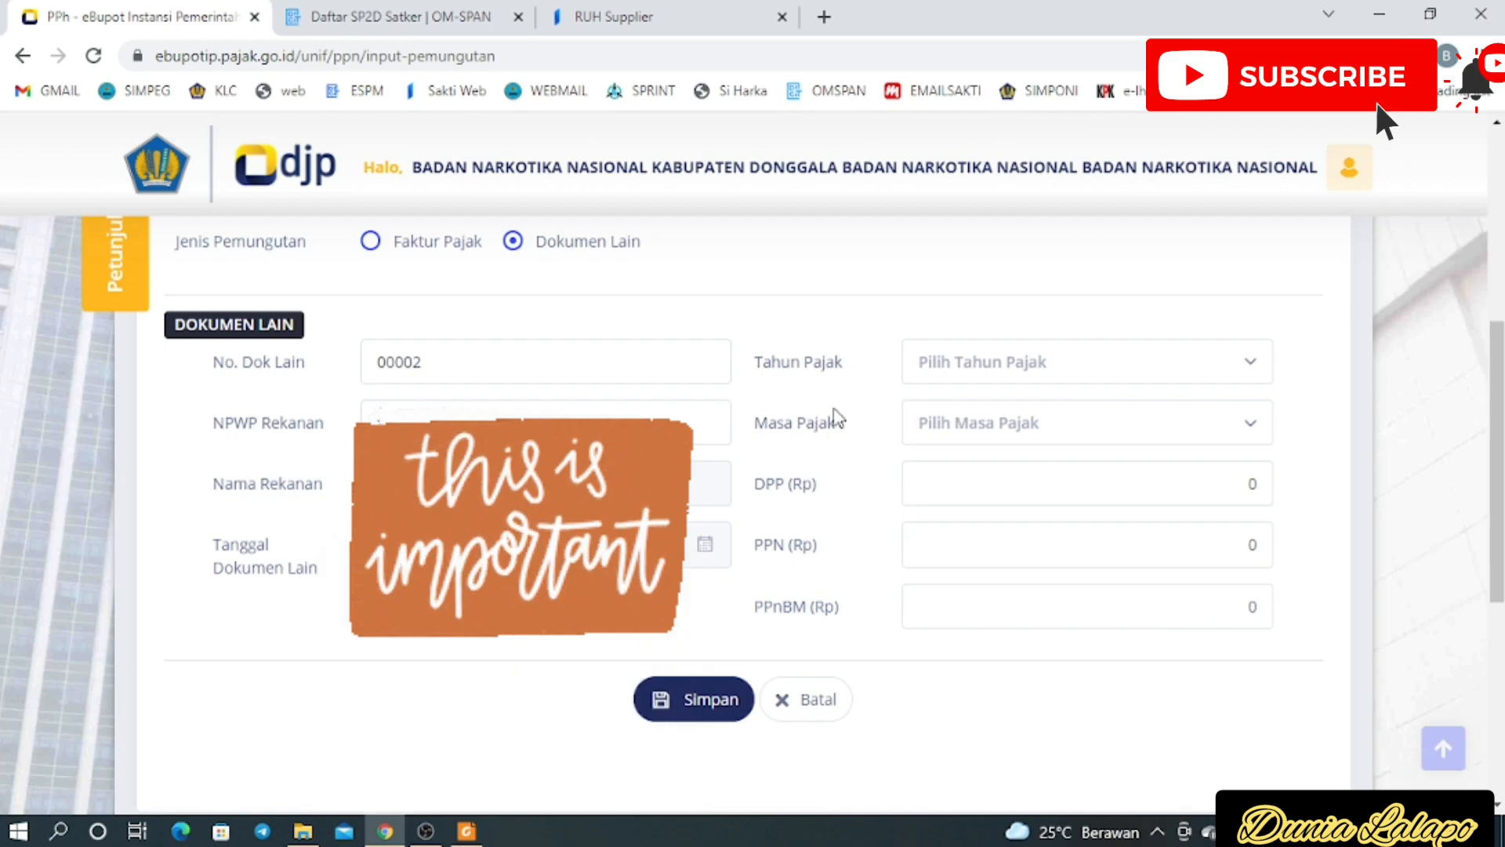
Set the tax year of document 00002 to 2022 and its tax period to Januari
{"action": "left_click", "coordinate": [964, 375]}
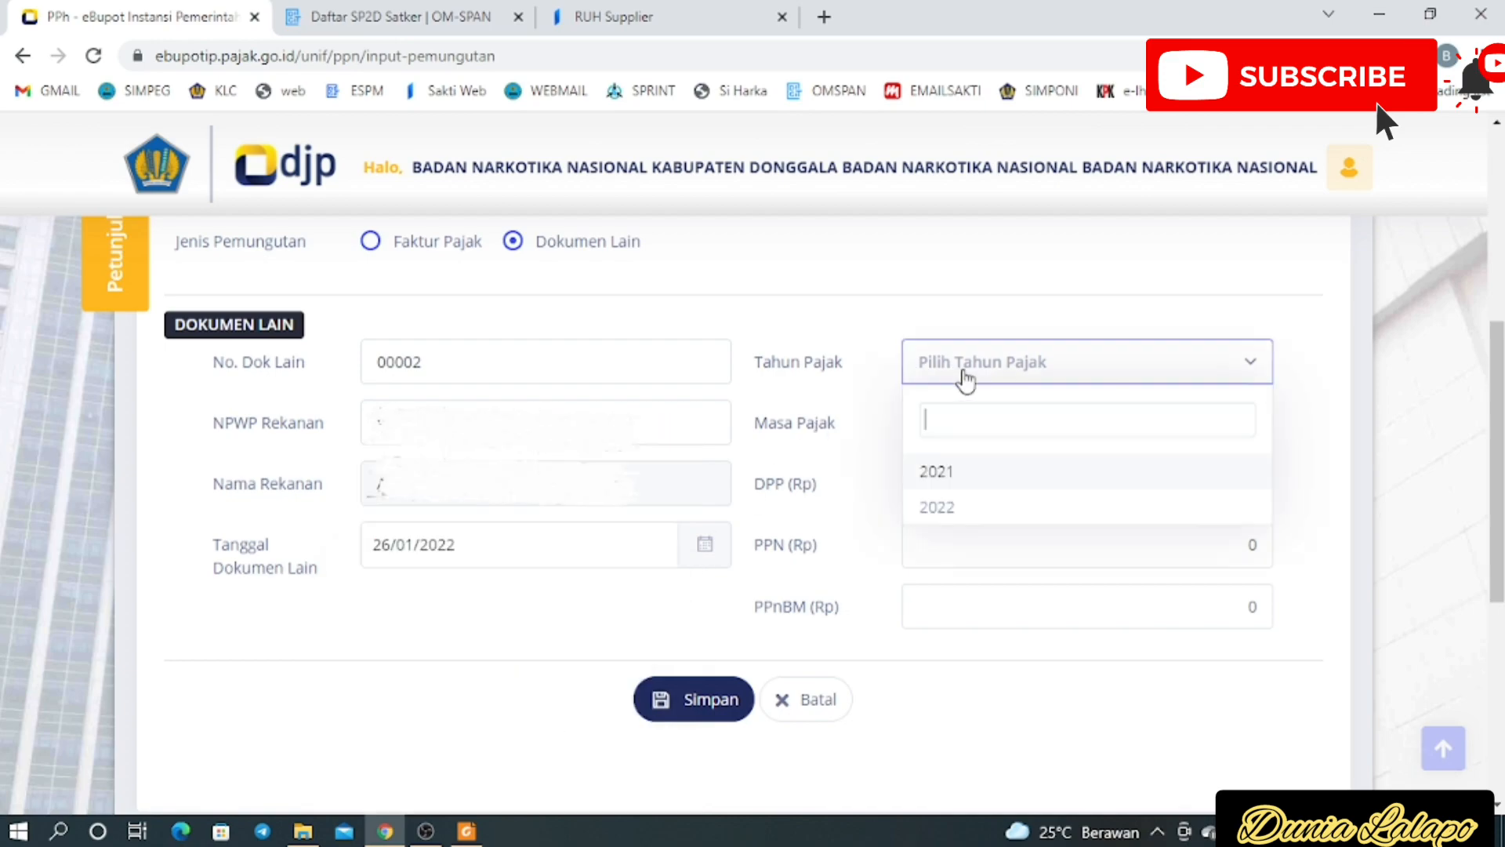
{"action": "left_click", "coordinate": [950, 509]}
{"action": "left_click", "coordinate": [974, 436]}
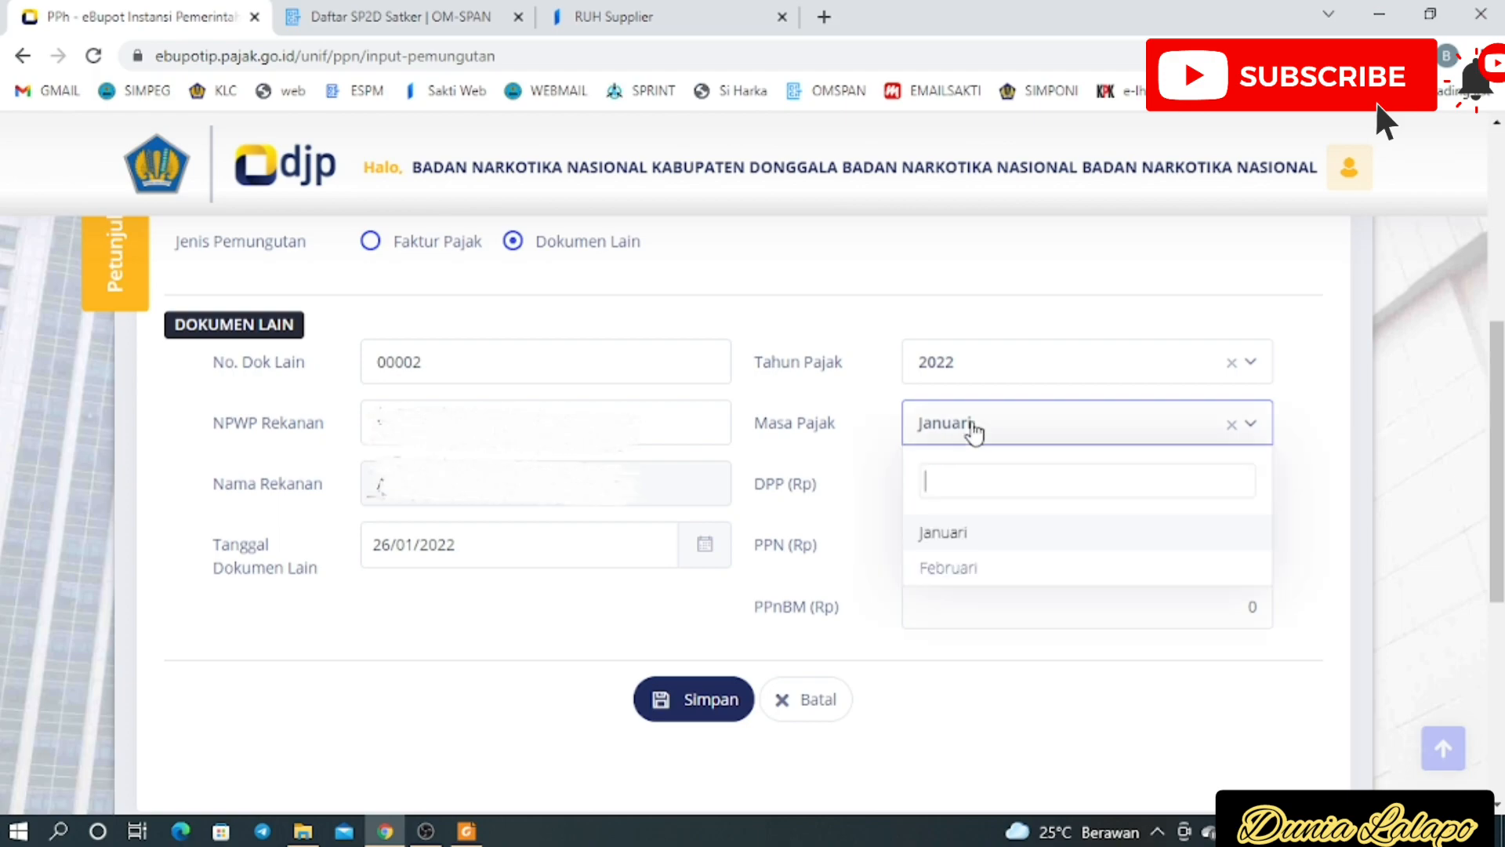
{"action": "left_click", "coordinate": [958, 535]}
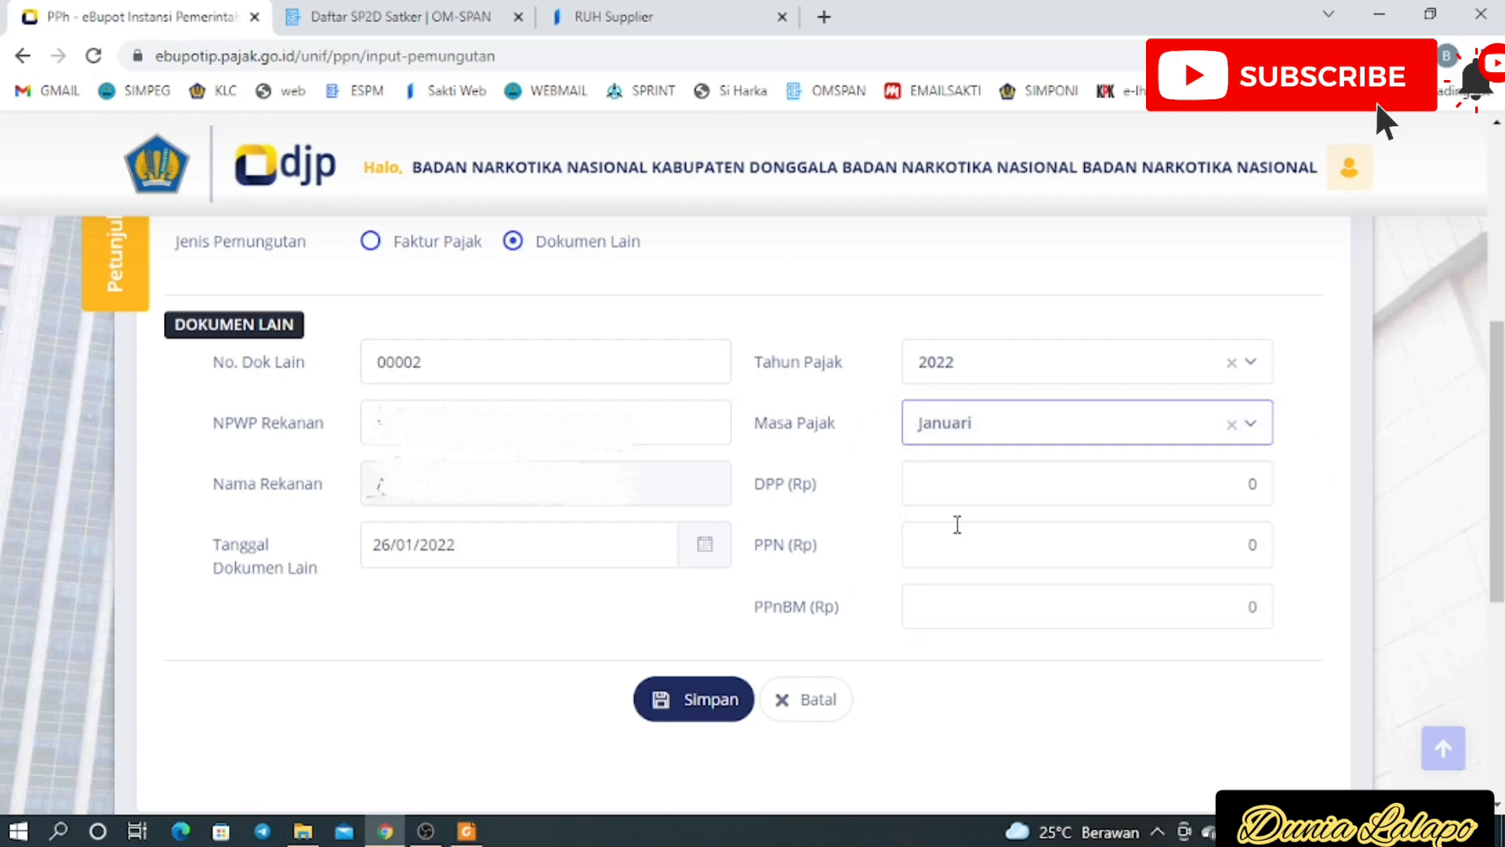
Enter a DPP of 15.818.181 and a PPN of 1.581.818 for document 00002 and save the record
{"action": "left_click", "coordinate": [939, 468]}
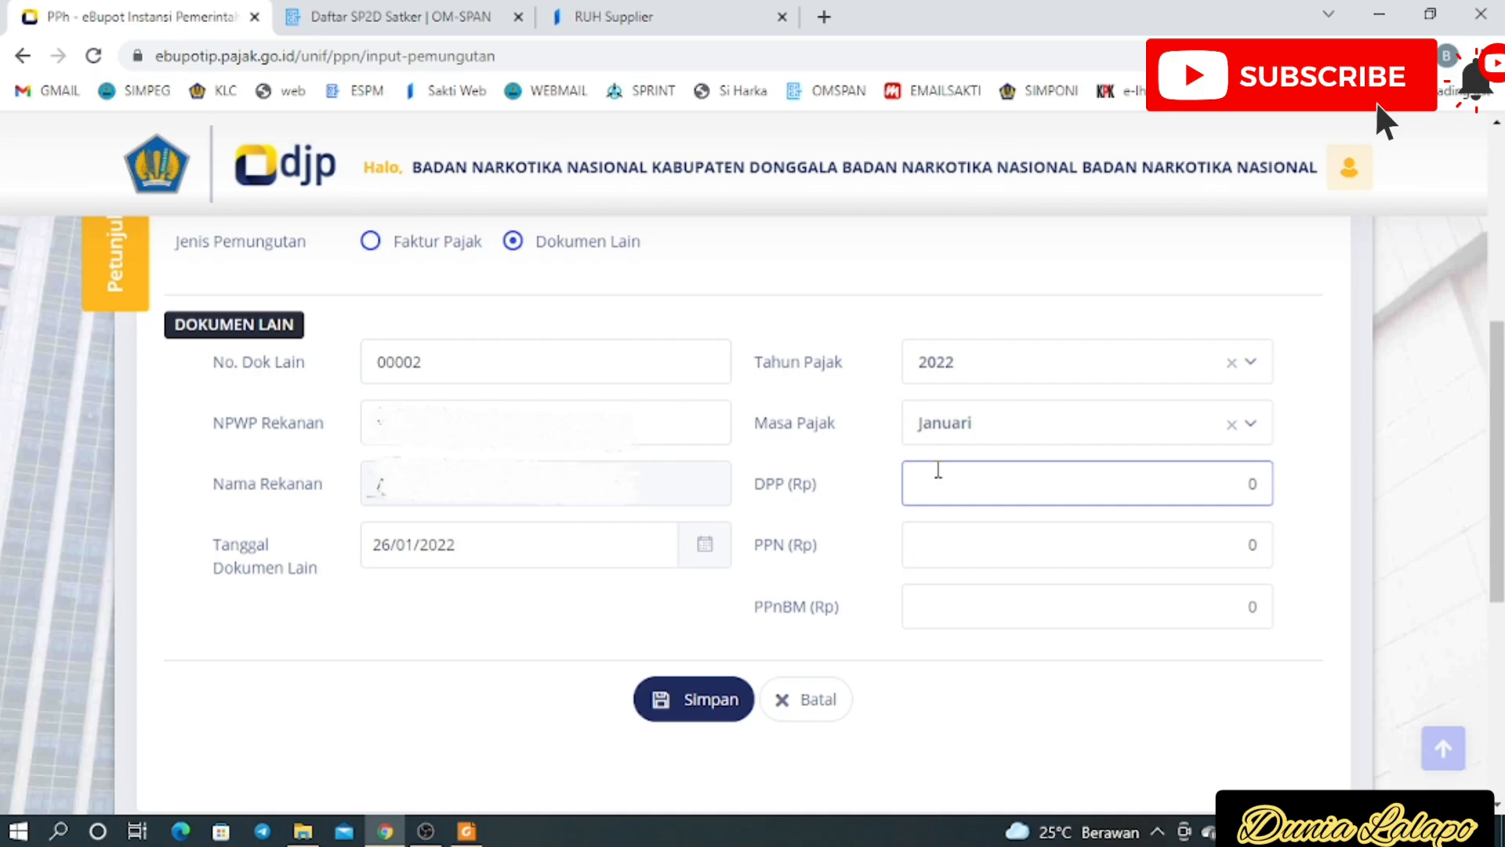
{"action": "type", "text": "15.818.181"}
{"action": "key", "text": "Delete"}
{"action": "left_click", "coordinate": [994, 539]}
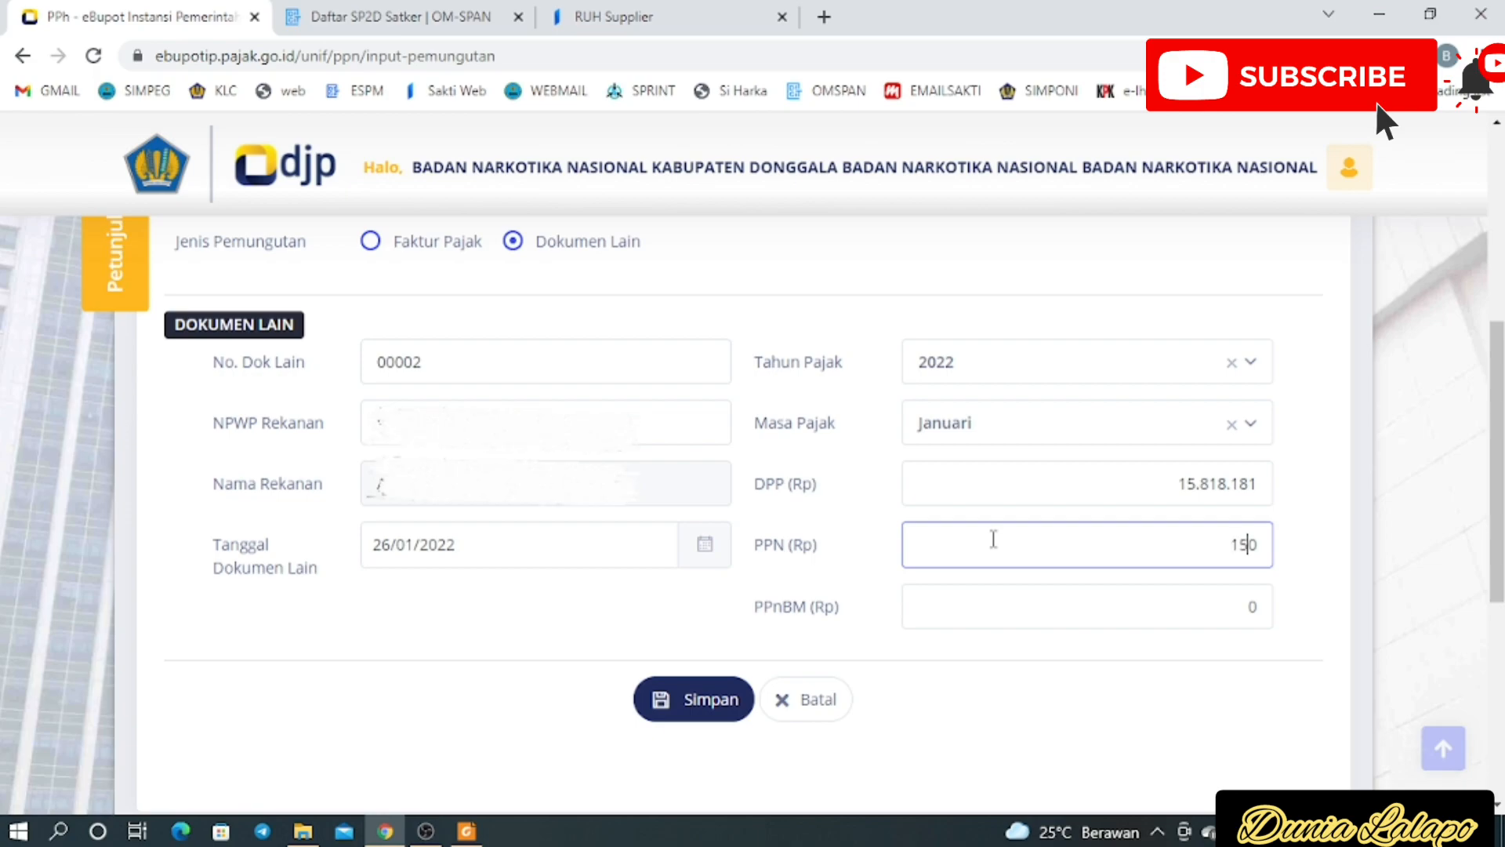
{"action": "type", "text": "15"}
{"action": "key", "text": "Delete"}
{"action": "type", "text": "81.818"}
{"action": "left_click", "coordinate": [1048, 593]}
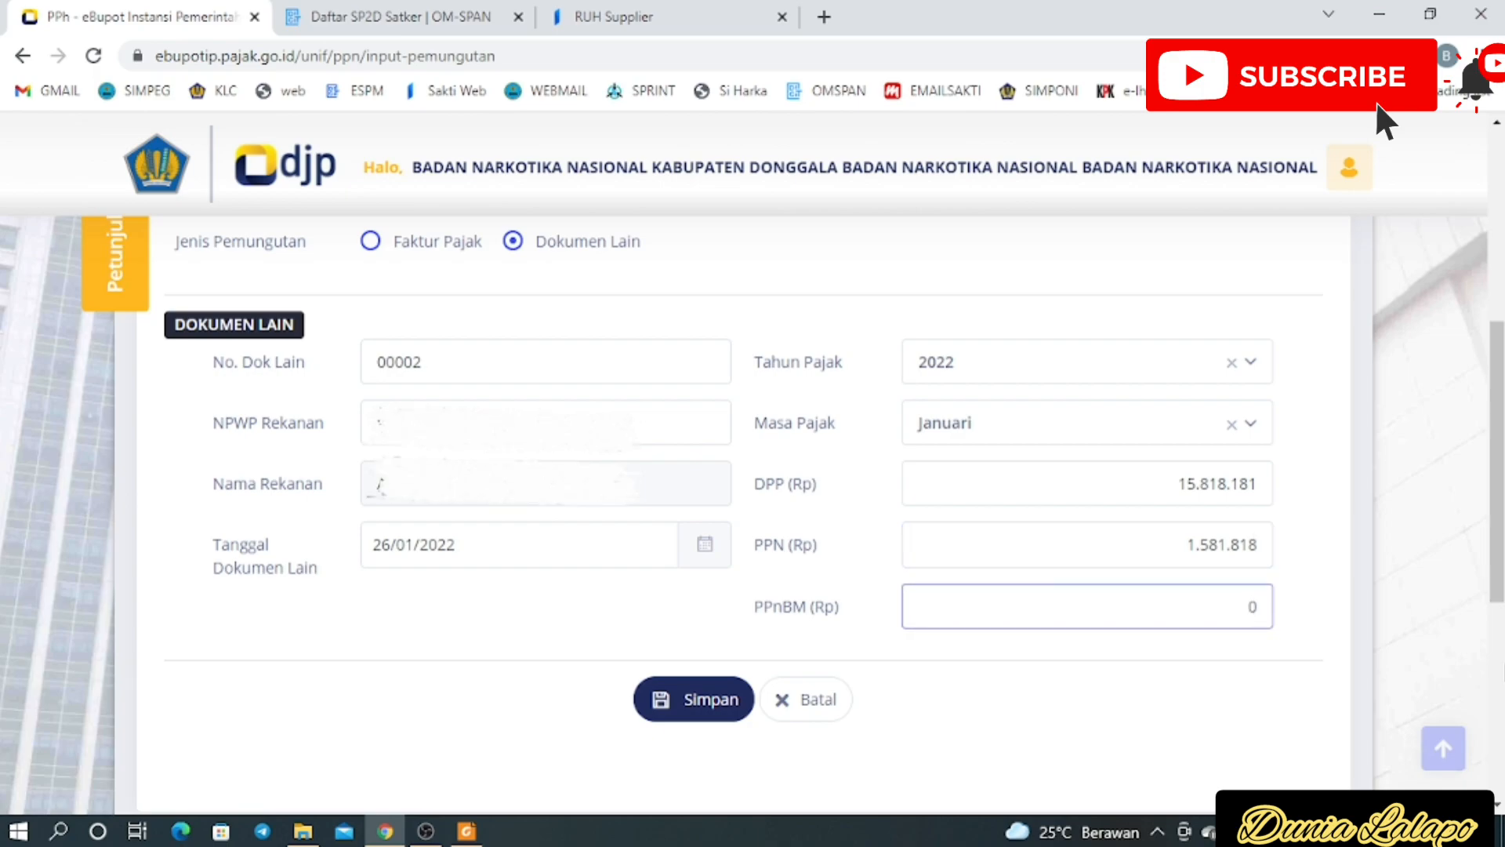
{"action": "left_click", "coordinate": [727, 698]}
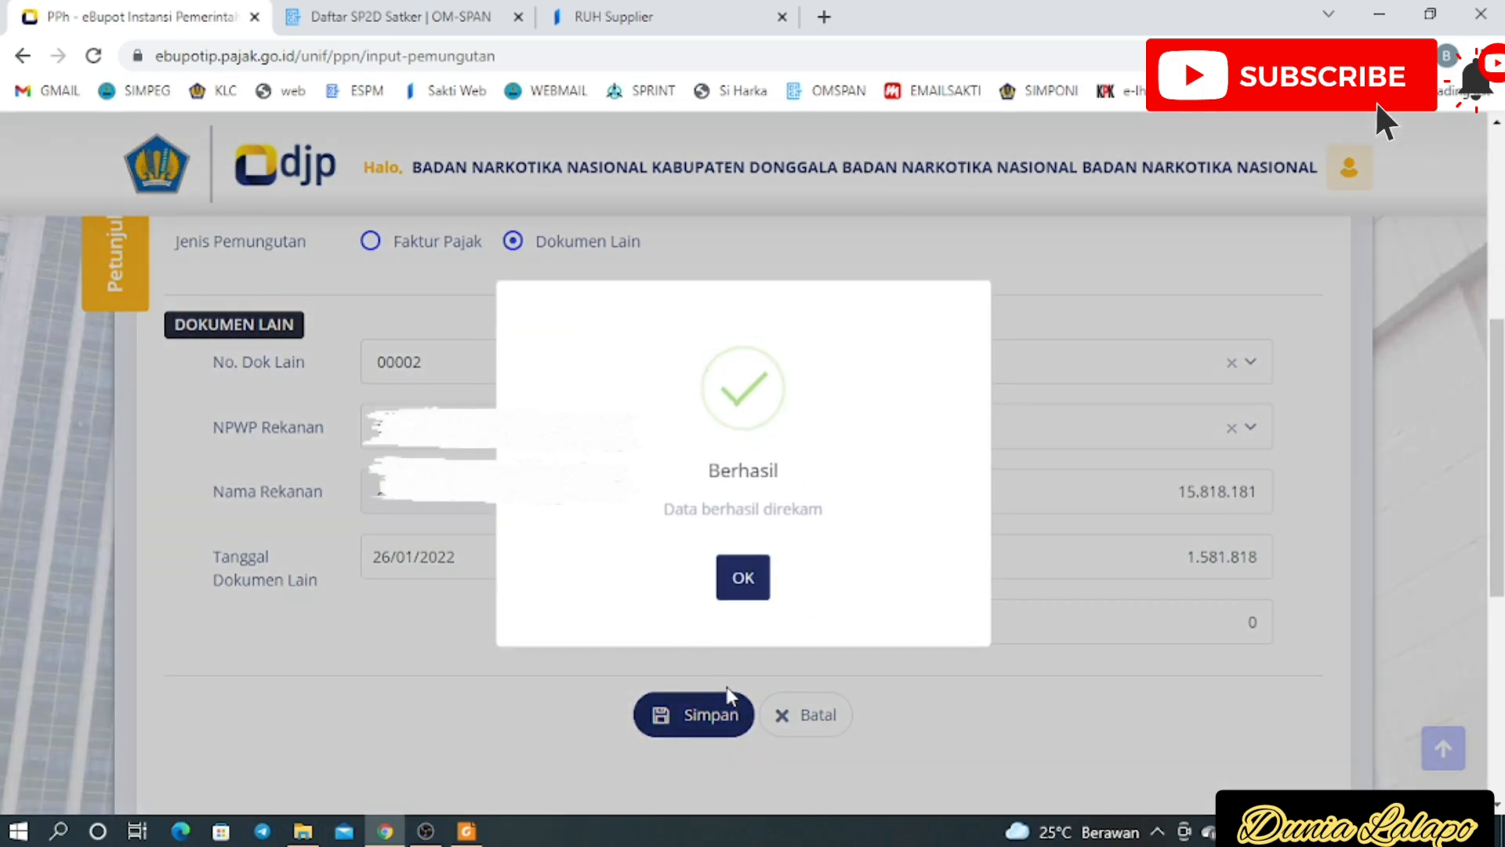
{"action": "left_click", "coordinate": [741, 577]}
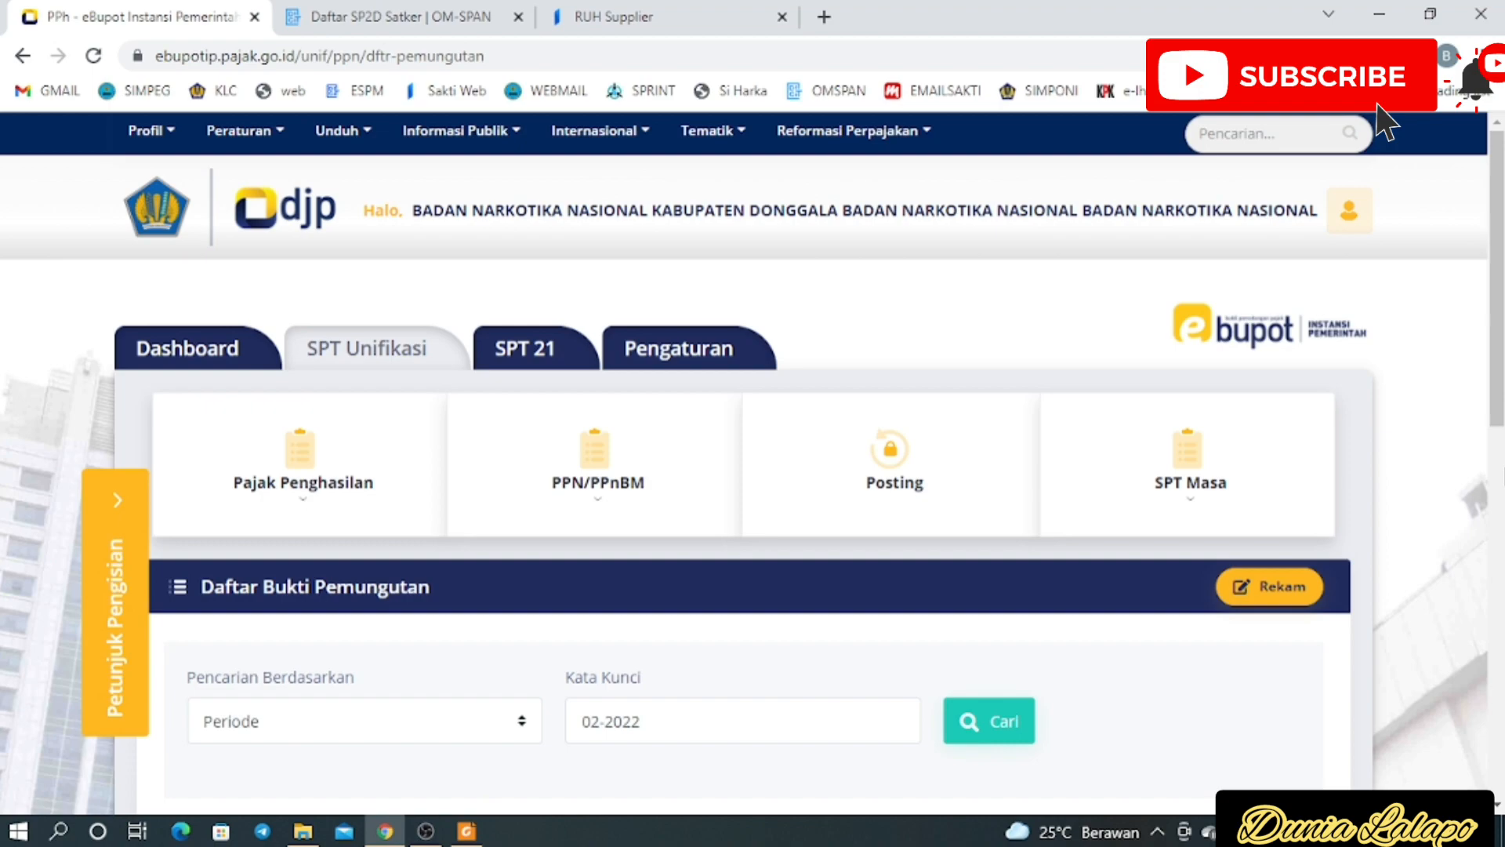
Start another PPN/PPnBM collection record of type Dokumen Lain with document number 00003
{"action": "left_click", "coordinate": [1286, 587]}
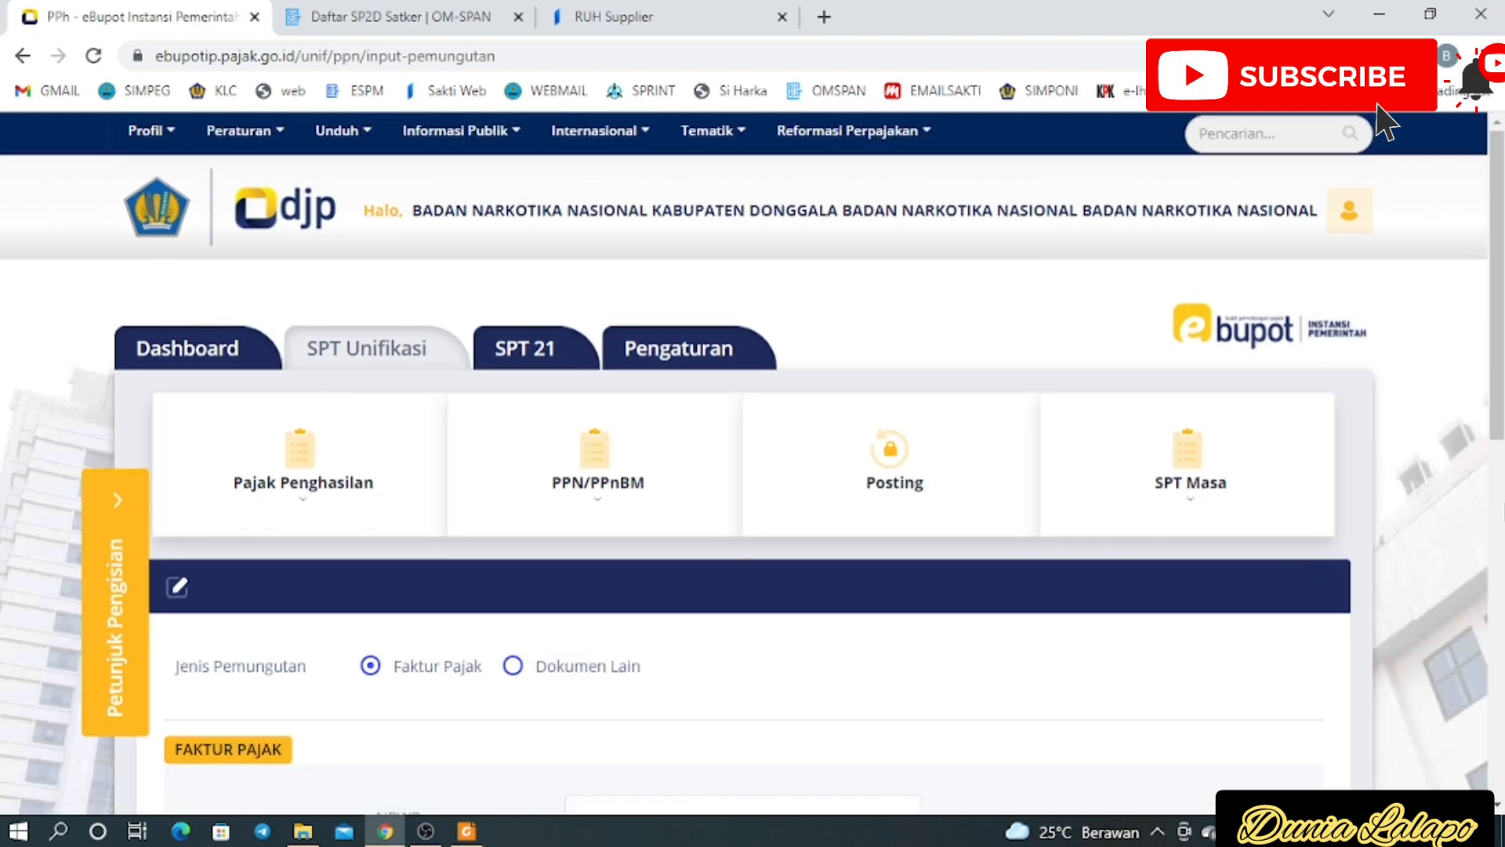
{"action": "scroll", "coordinate": [753, 470], "scroll_direction": "down", "scroll_amount": 7}
{"action": "scroll", "coordinate": [753, 471], "scroll_direction": "up", "scroll_amount": 2}
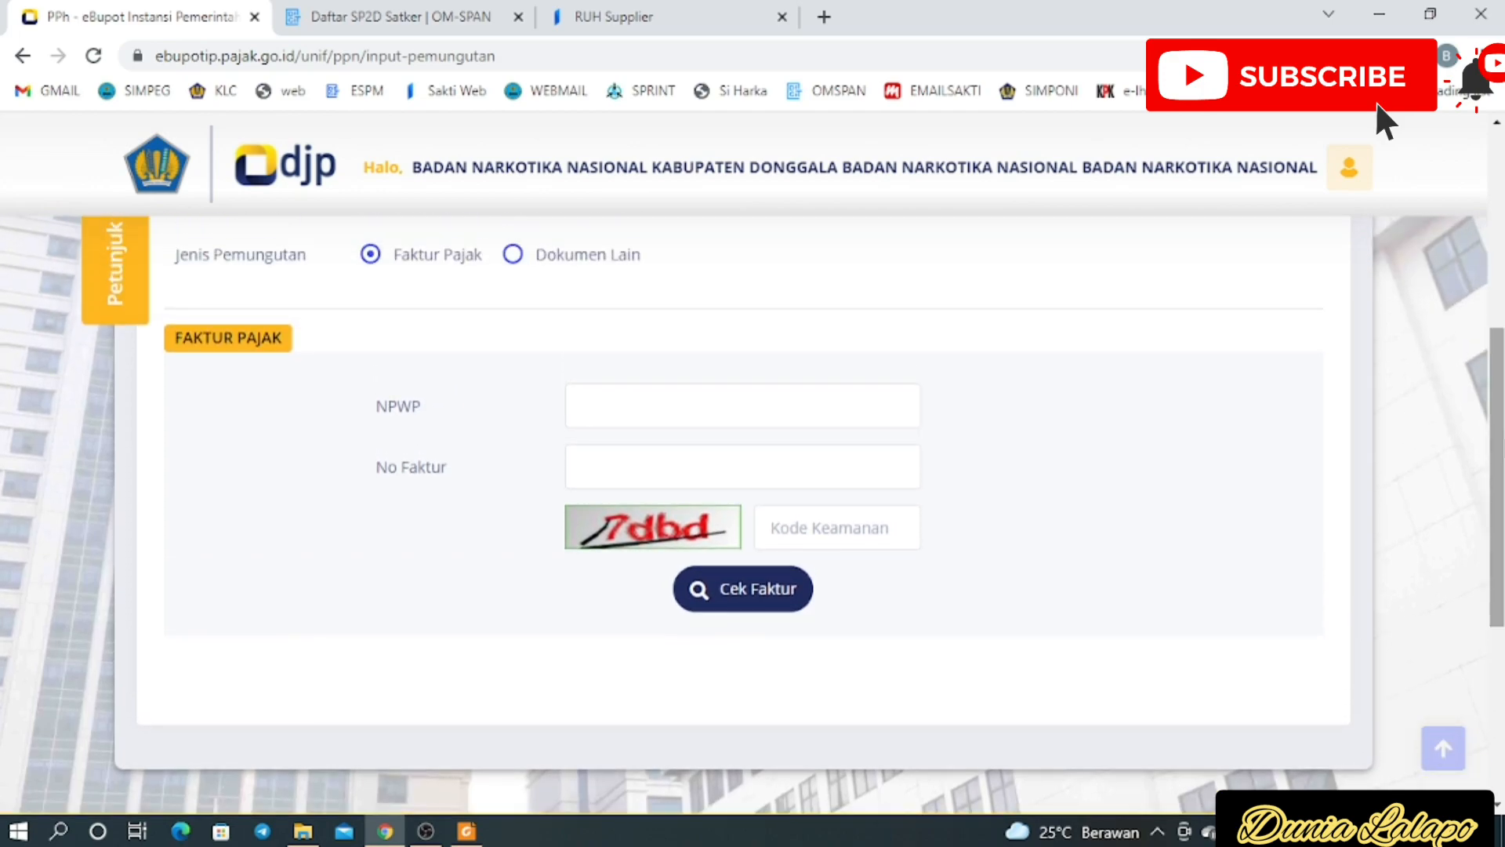
{"action": "left_click", "coordinate": [514, 256]}
{"action": "left_click", "coordinate": [369, 375]}
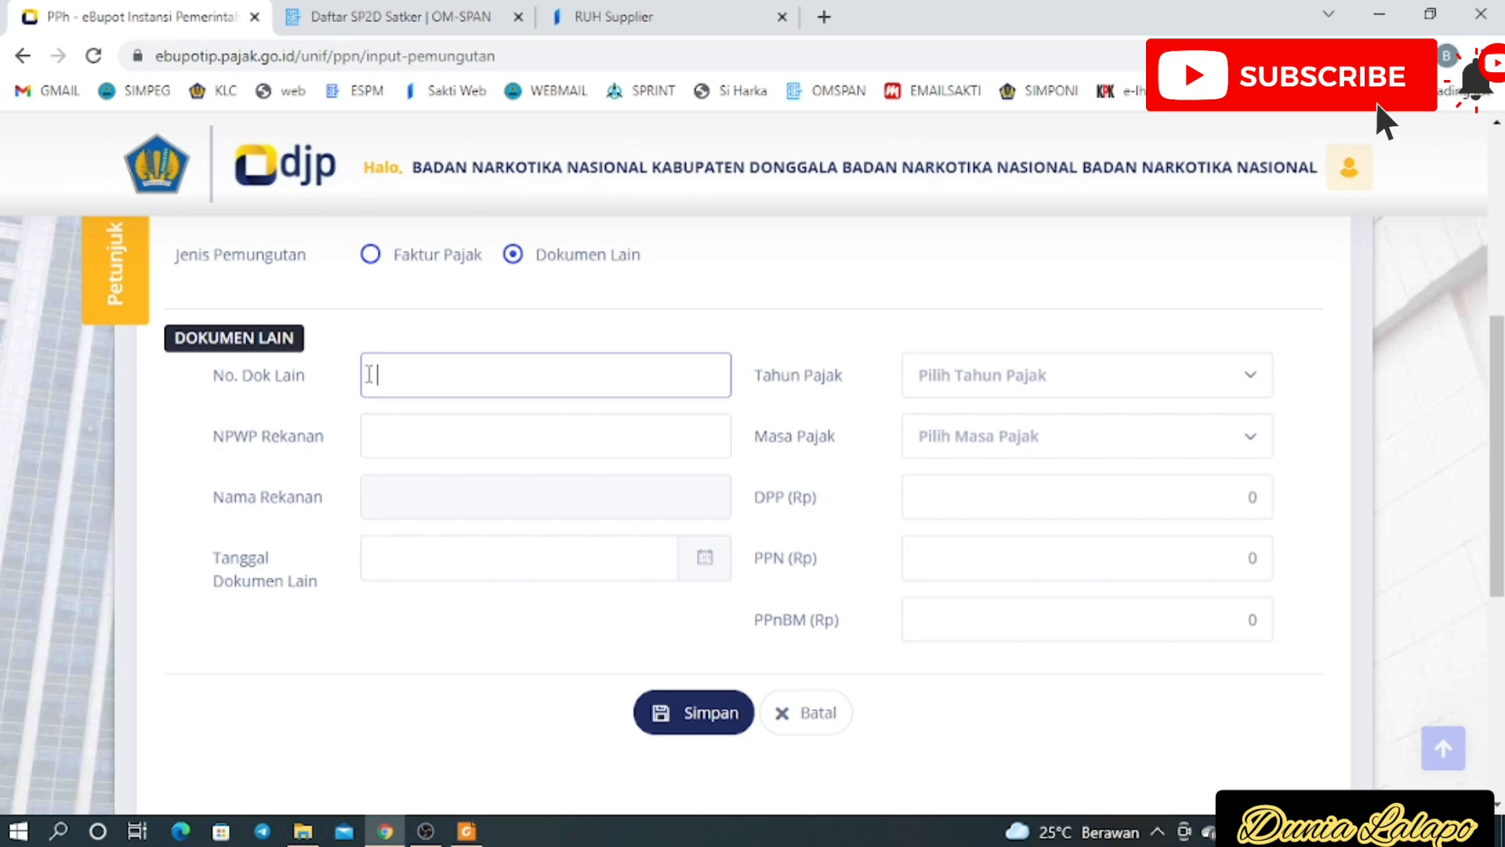
{"action": "type", "text": "00003"}
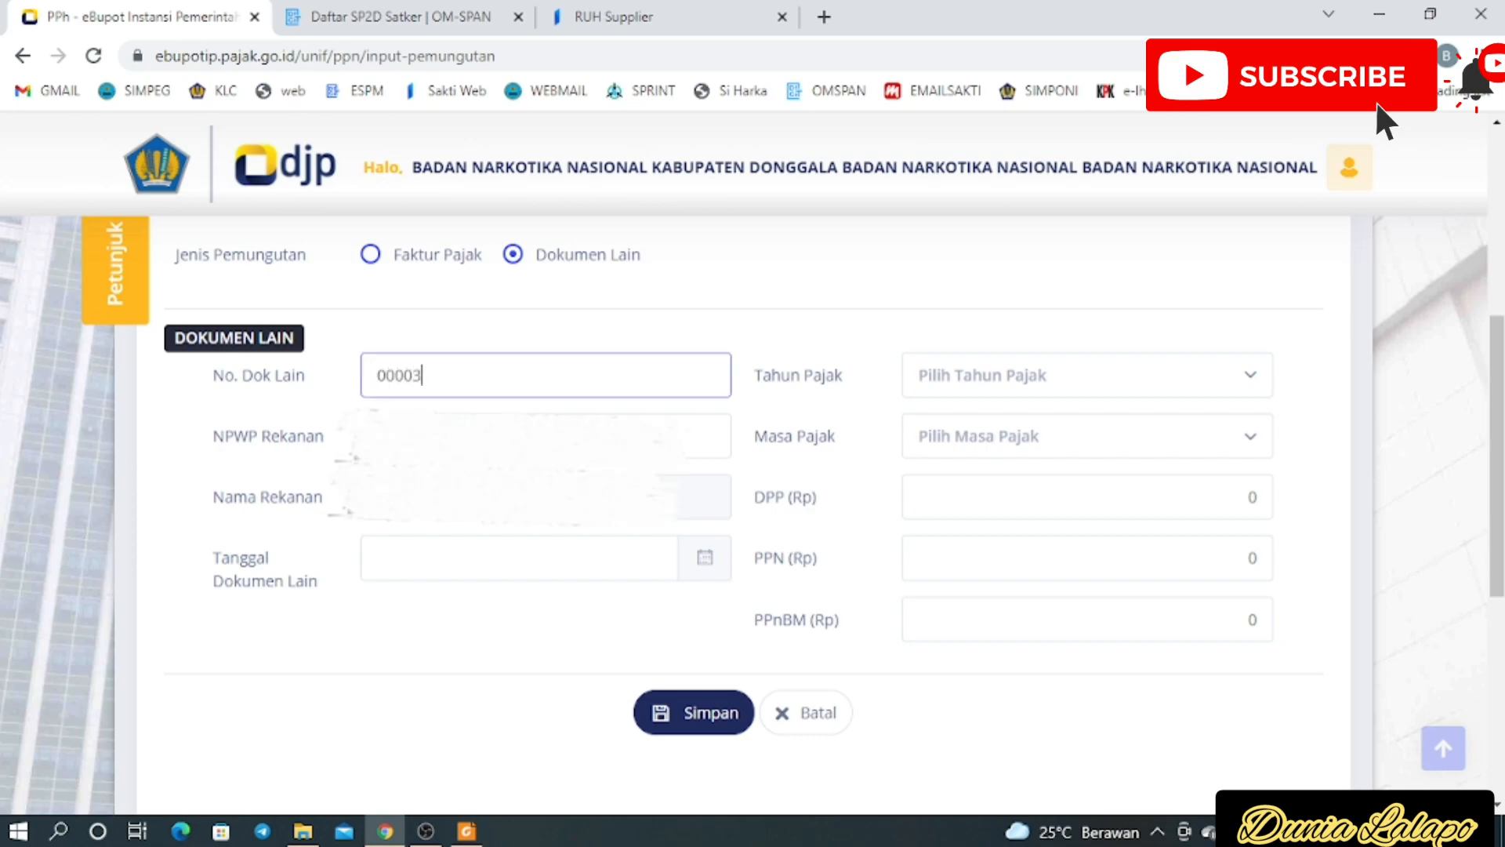
Paste the vendor's NPWP into the record and set the document date to 27/01/2022
{"action": "left_click", "coordinate": [384, 435]}
{"action": "key", "text": "ctrl+v"}
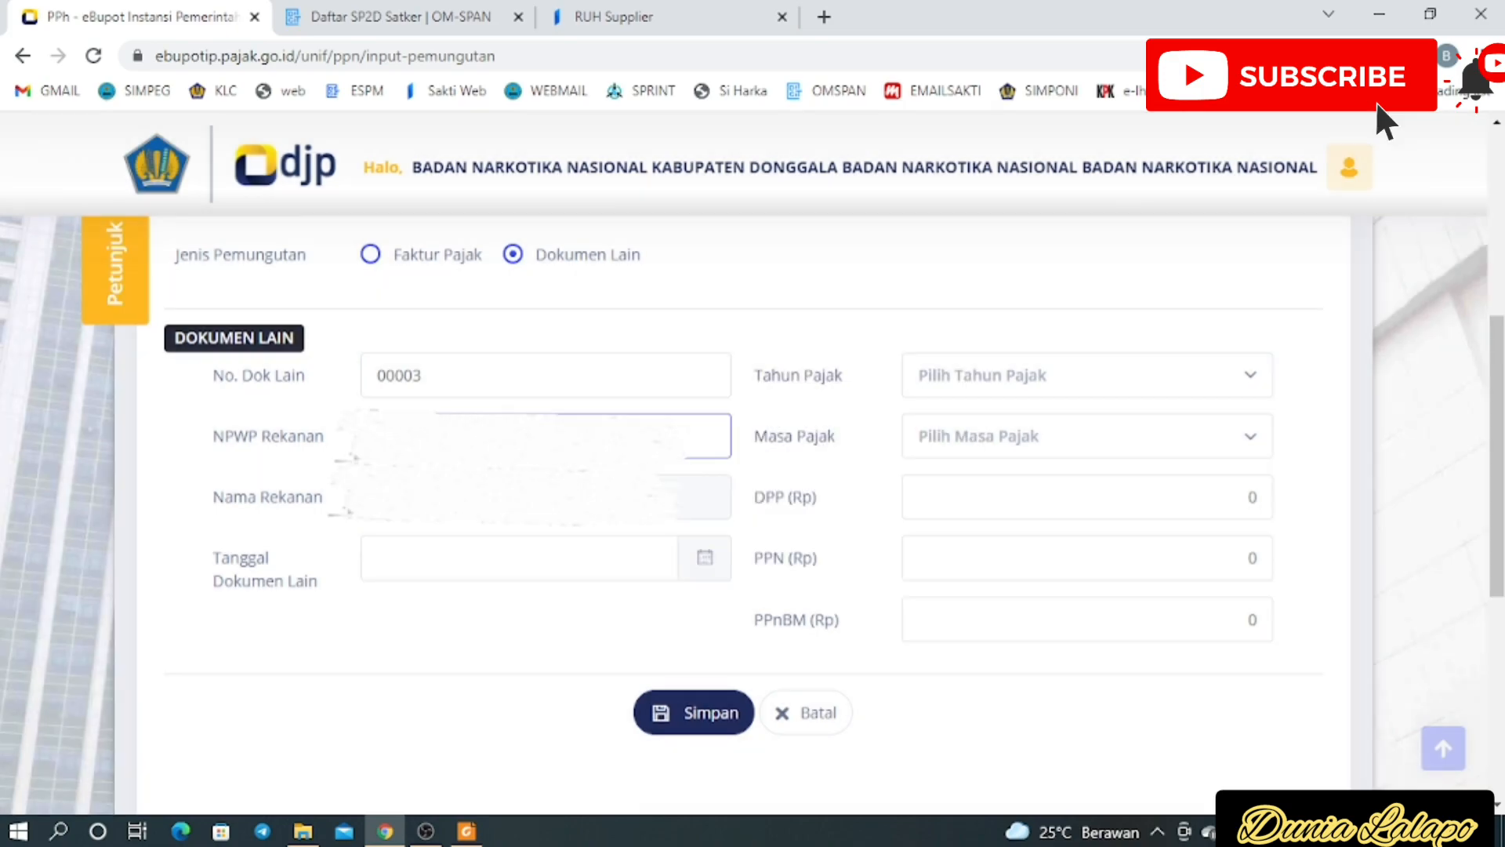
{"action": "left_click", "coordinate": [416, 554]}
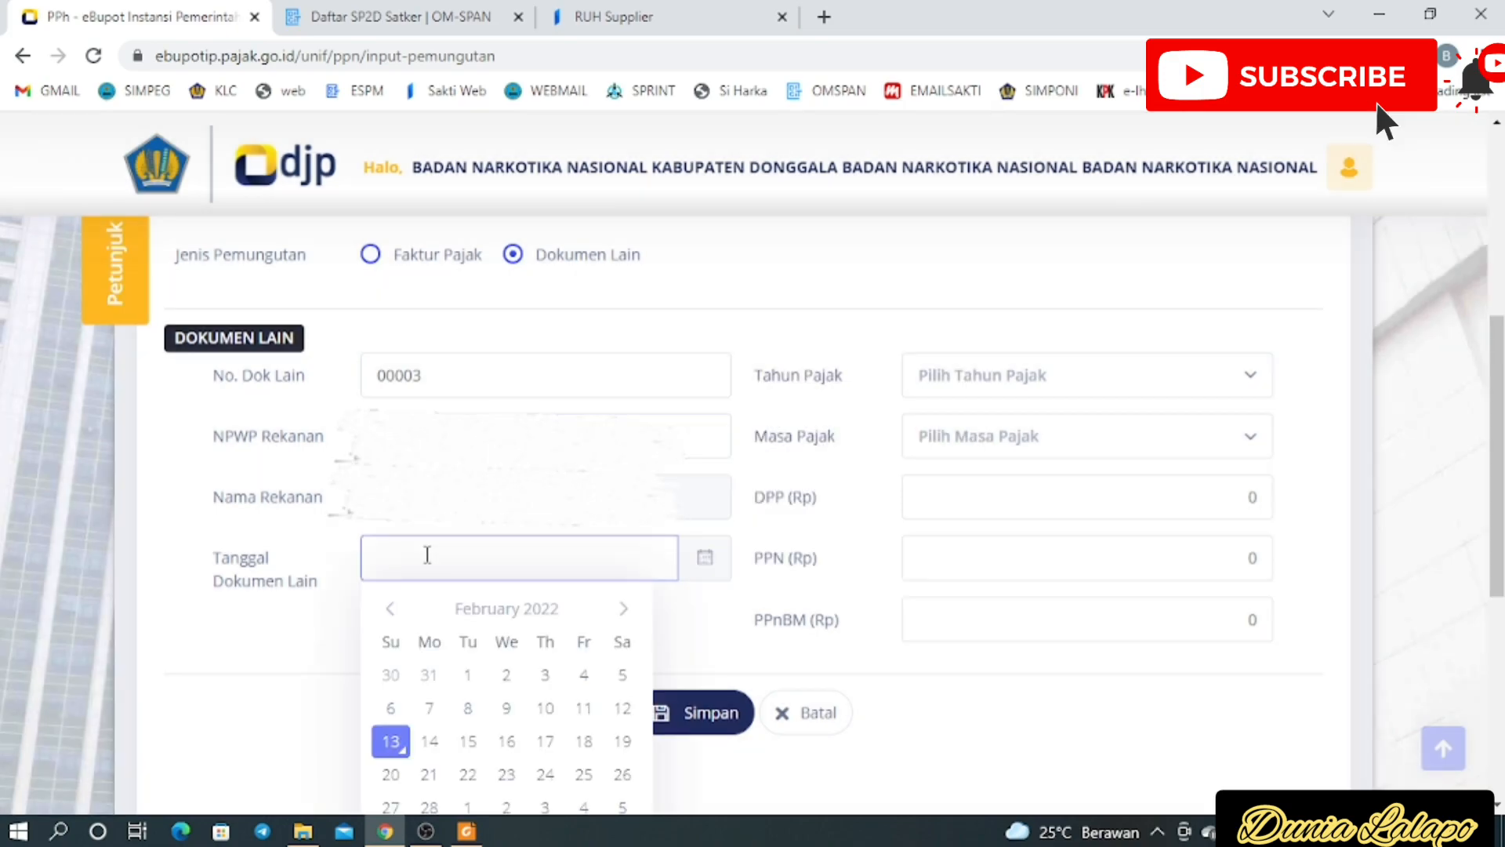
{"action": "left_click", "coordinate": [390, 610]}
{"action": "left_click", "coordinate": [546, 808]}
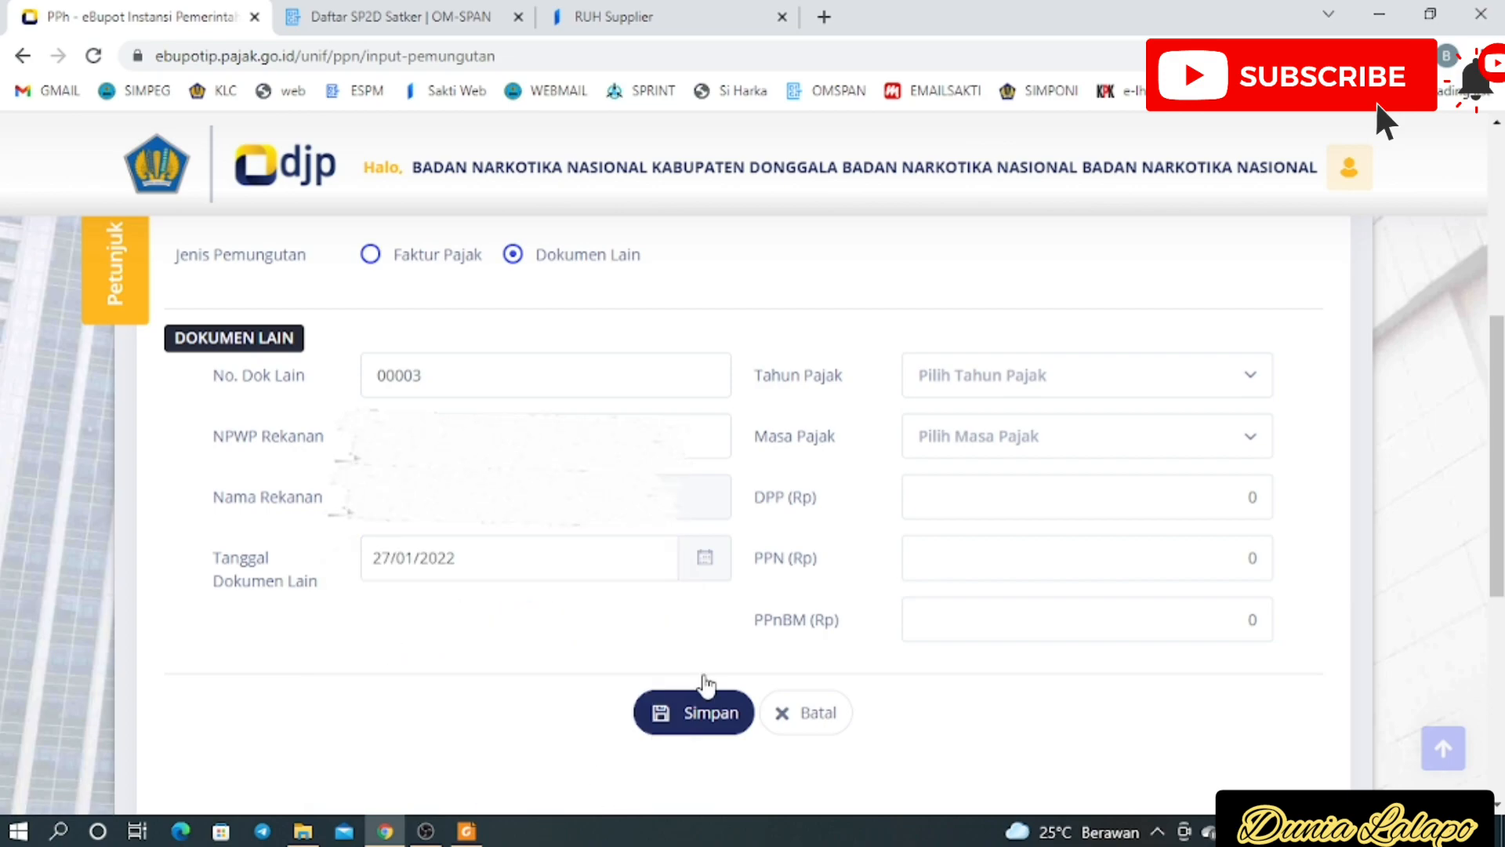
Set the tax year of document 00003 to 2022 and its tax period to Januari
{"action": "left_click", "coordinate": [1048, 393]}
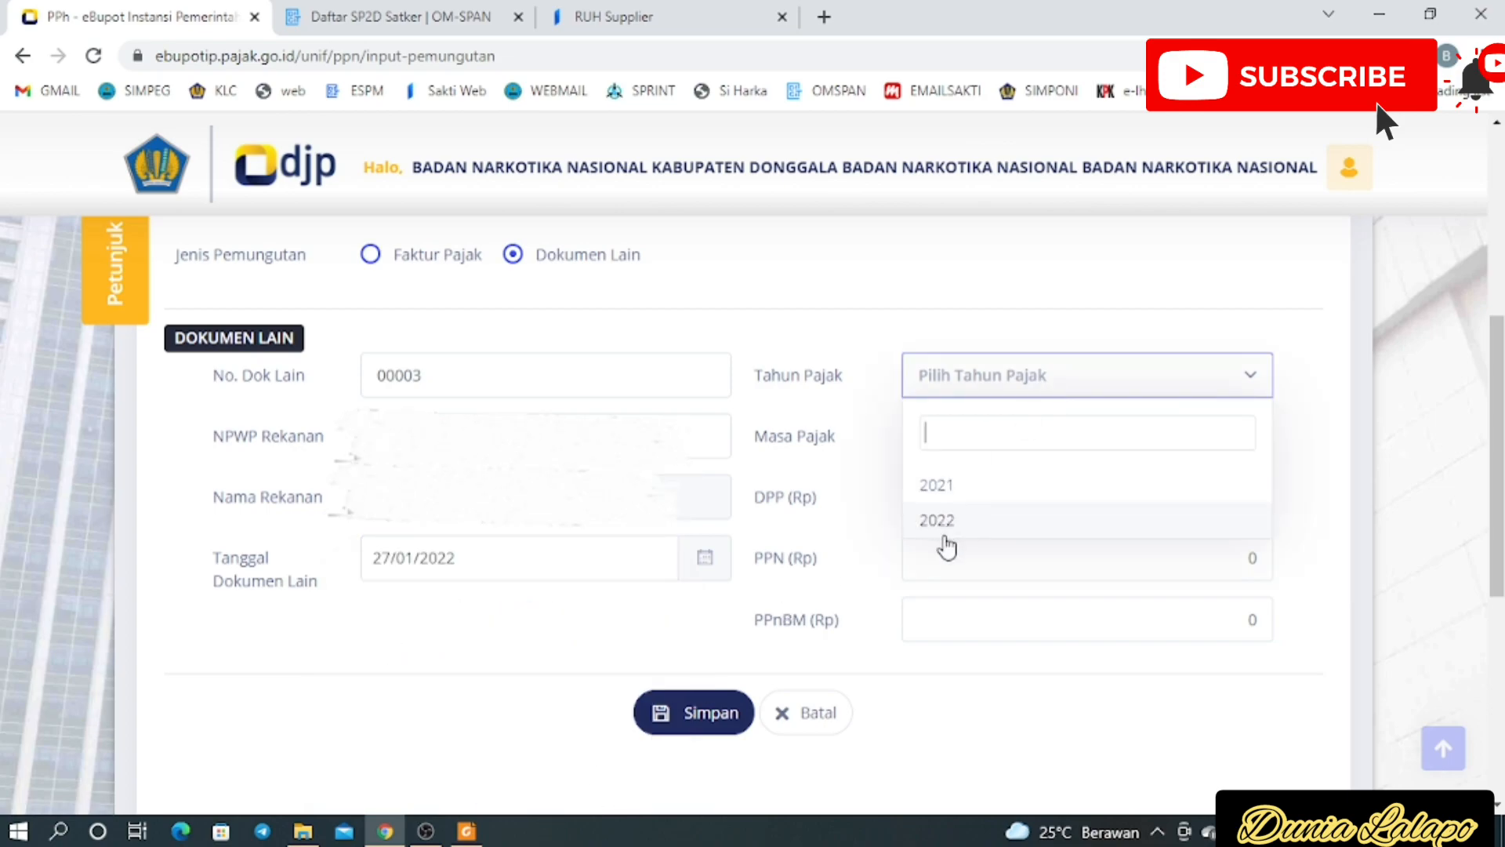
{"action": "left_click", "coordinate": [994, 522]}
{"action": "left_click", "coordinate": [1107, 449]}
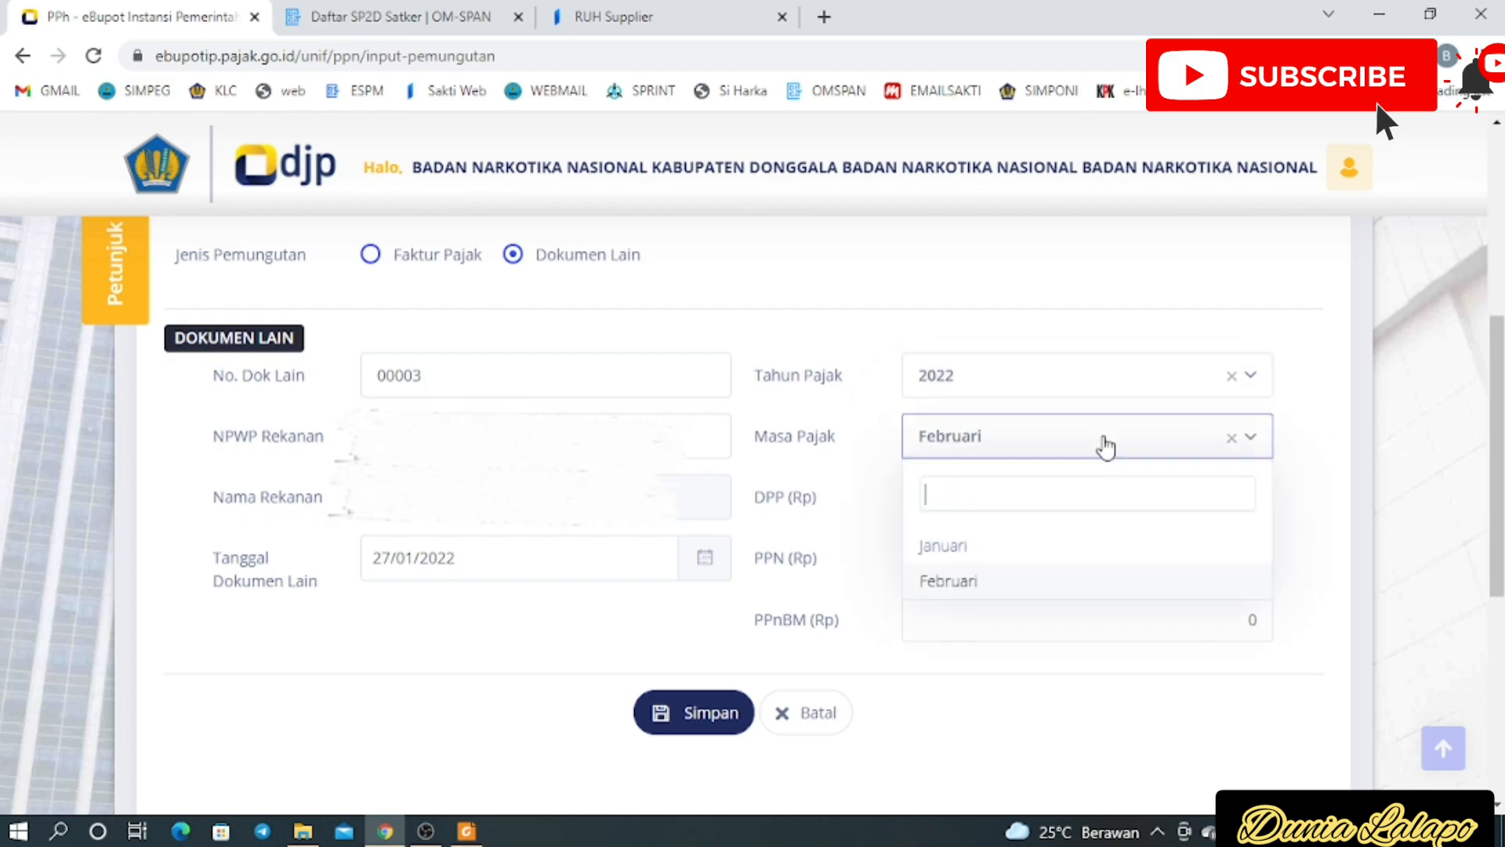
{"action": "left_click", "coordinate": [980, 544]}
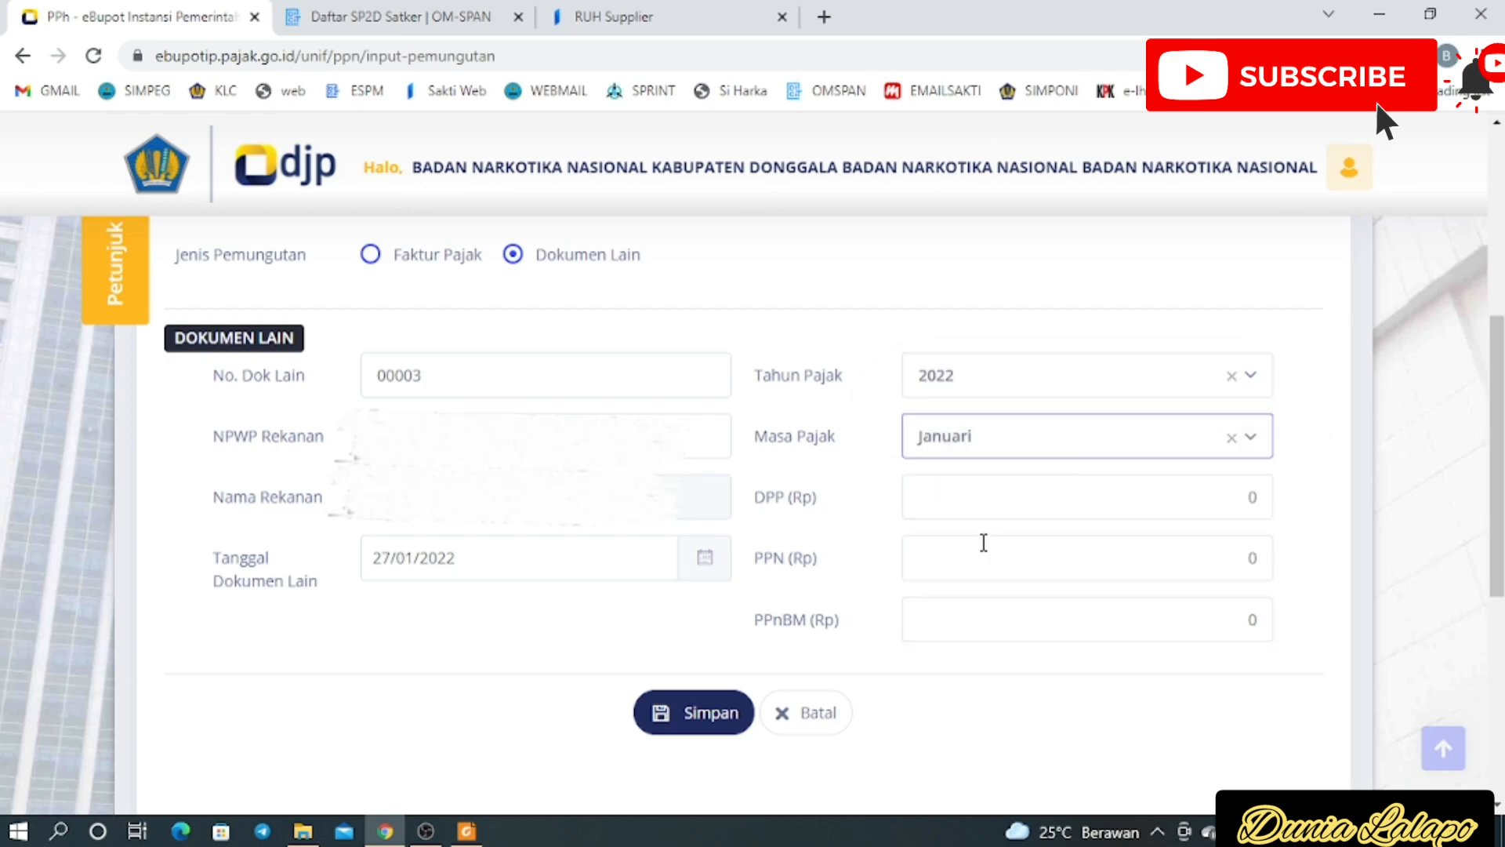
Enter a DPP of 9.090.909 for document 00003
{"action": "left_click", "coordinate": [1036, 508]}
{"action": "type", "text": "9.090.900"}
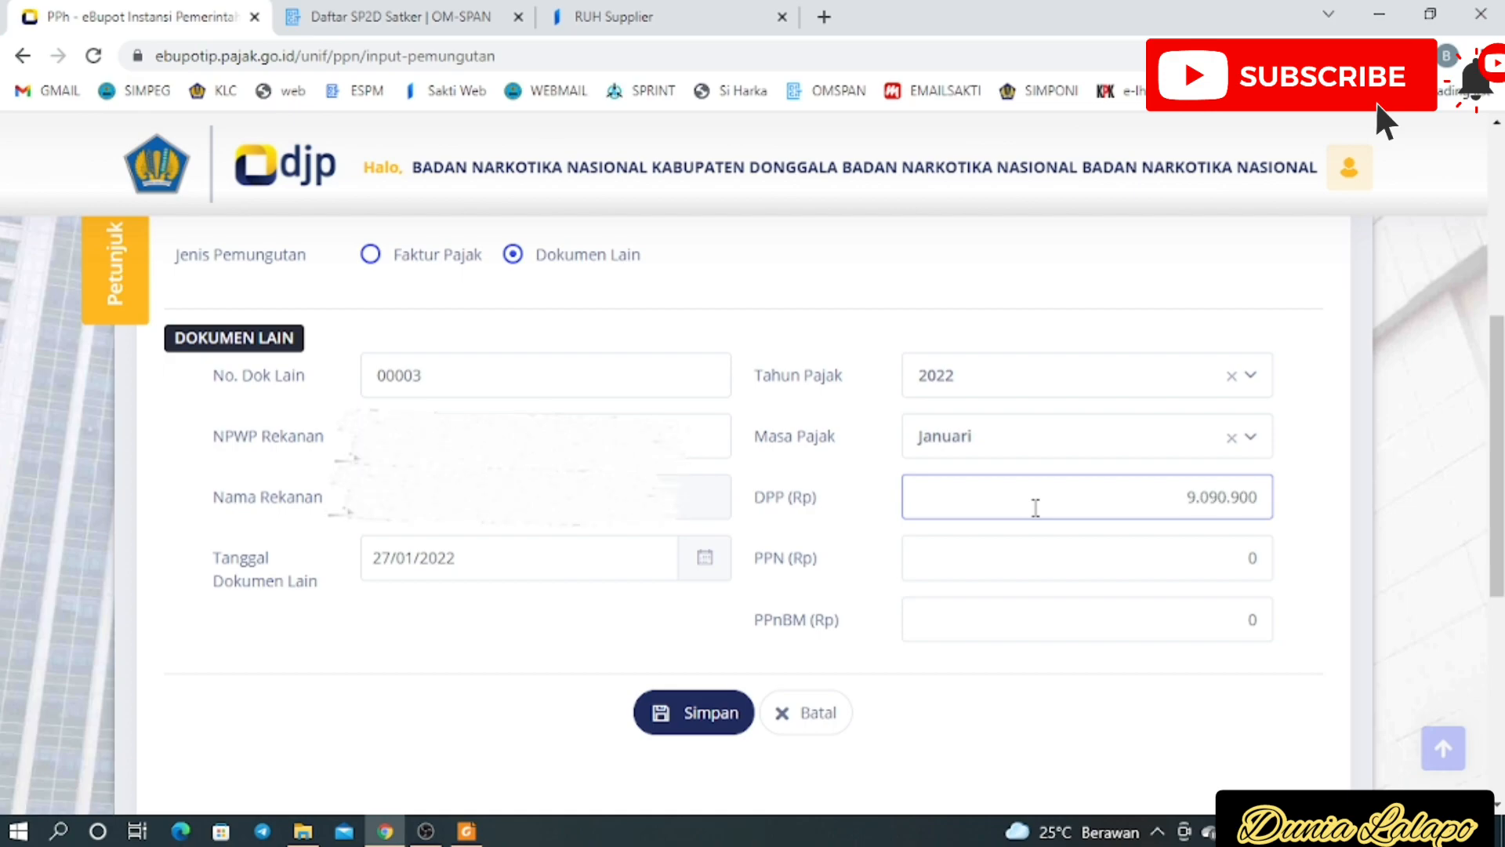
{"action": "key", "text": "Delete"}
{"action": "type", "text": "909"}
Enter a PPN of 909.090 for document 00003 and save the record
{"action": "left_click", "coordinate": [1100, 547]}
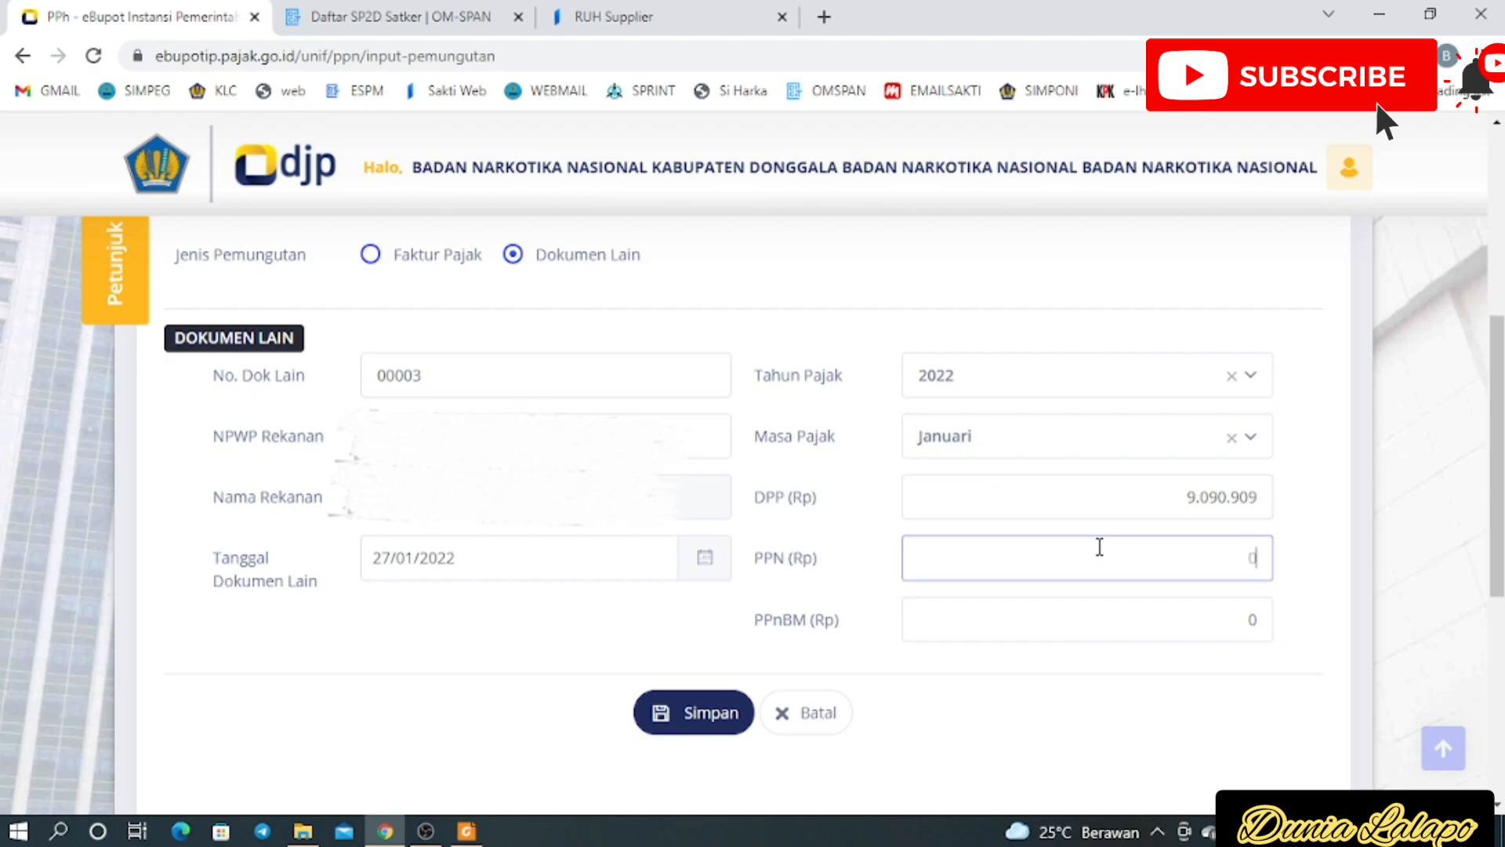
{"action": "type", "text": "9.090"}
{"action": "key", "text": "BackSpace"}
{"action": "key", "text": "BackSpace"}
{"action": "key", "text": "BackSpace"}
{"action": "key", "text": "BackSpace"}
{"action": "type", "text": "909.090"}
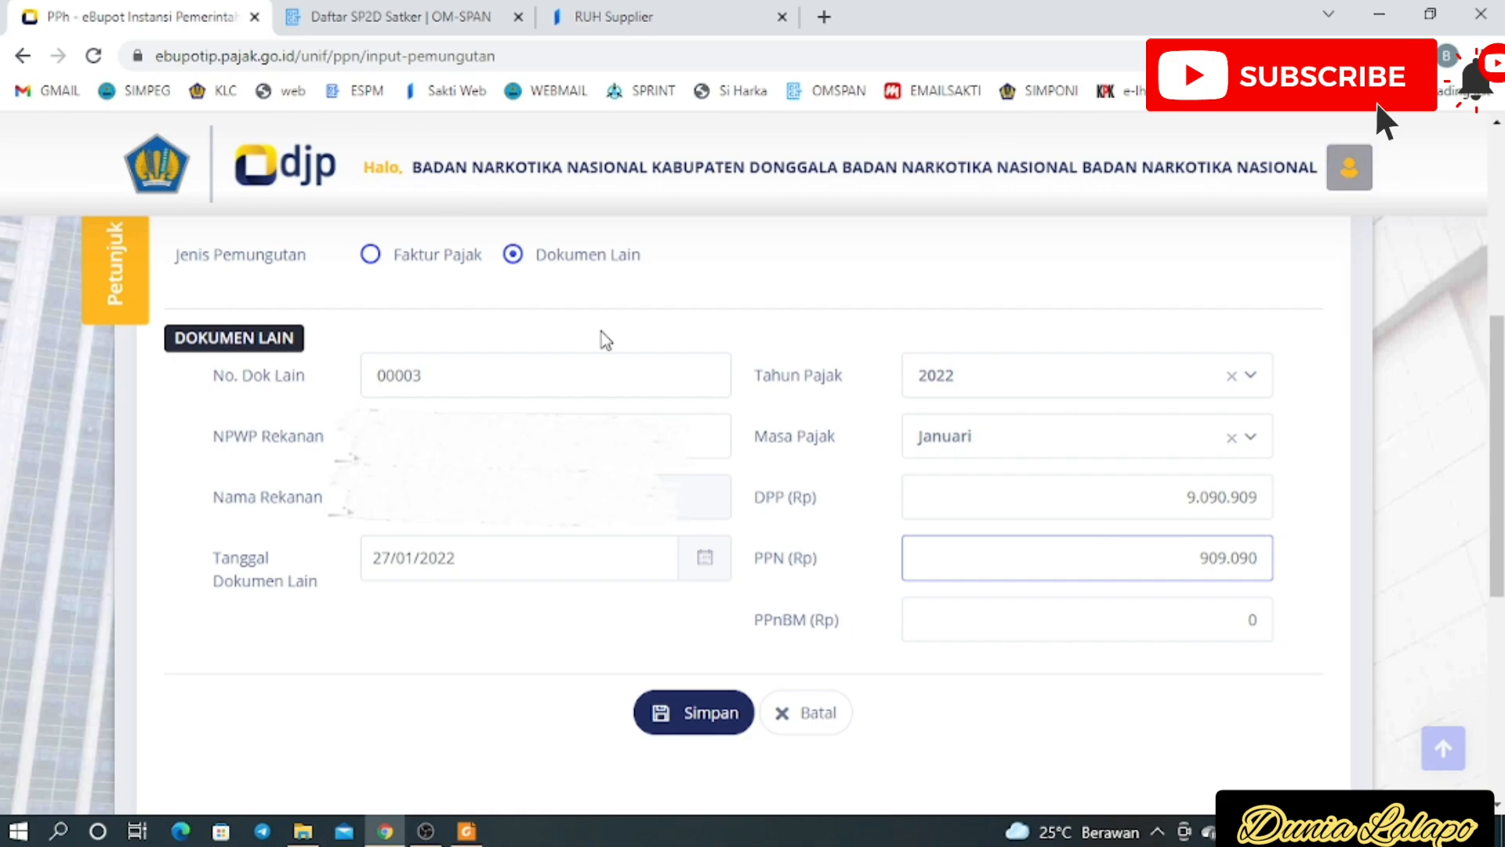
{"action": "left_click", "coordinate": [677, 726]}
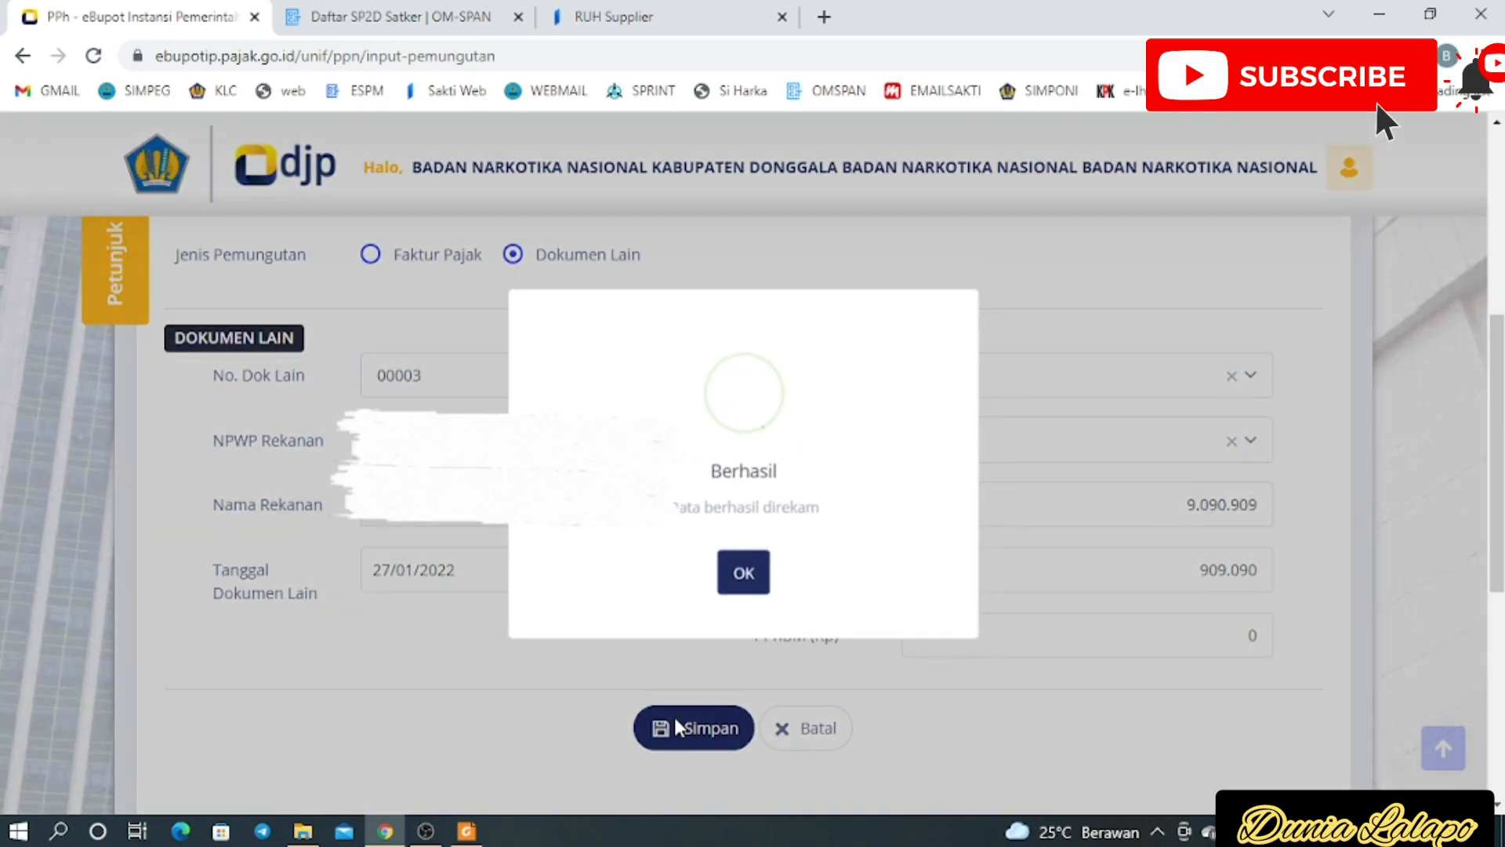
{"action": "left_click", "coordinate": [745, 579]}
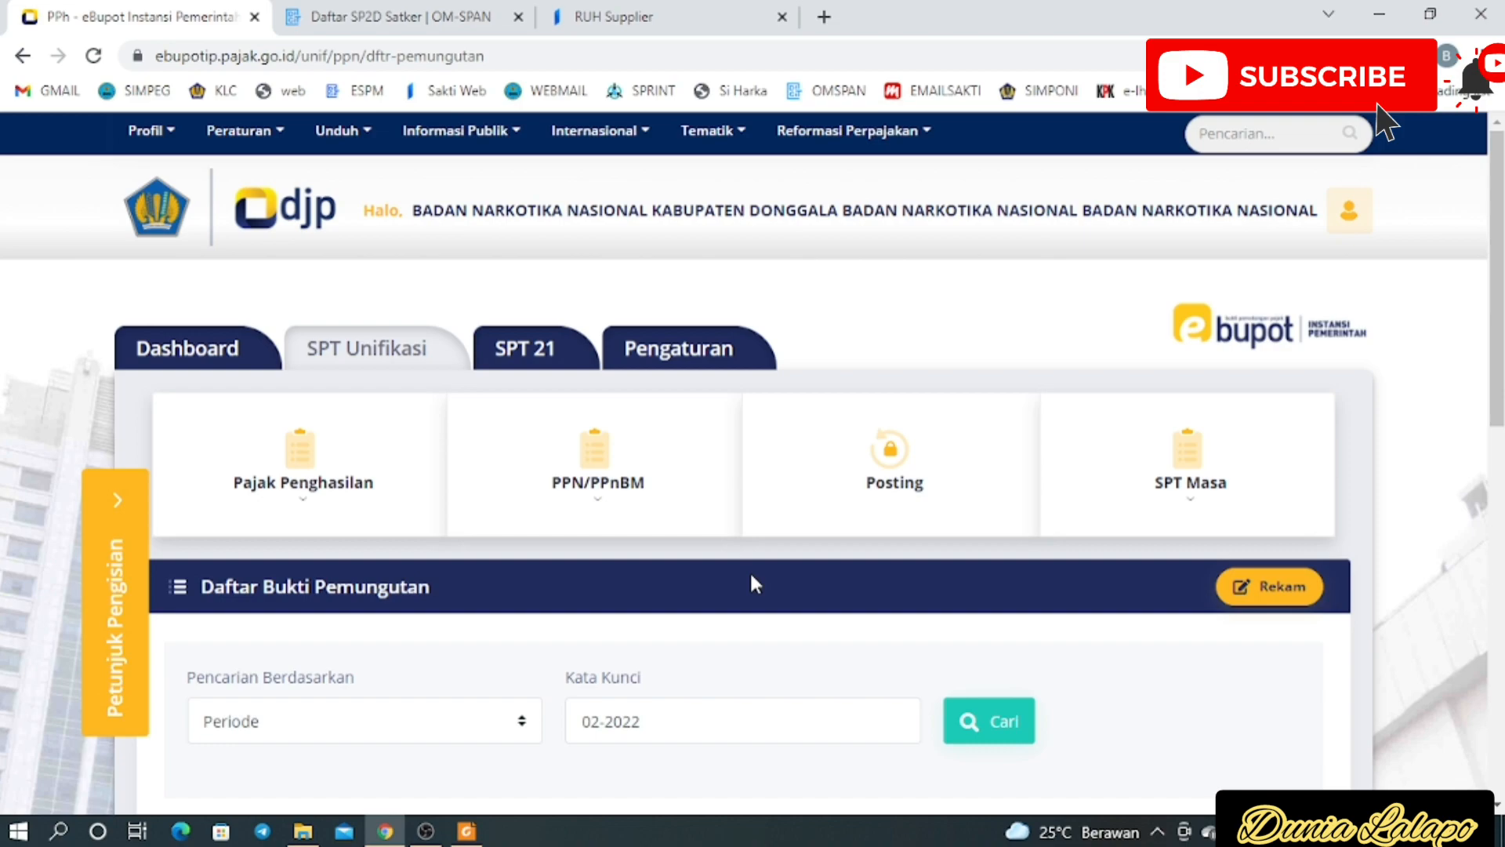
Search the PPN/PPnBM collection slip list for period 01-2022 and review the recorded entries
{"action": "left_click", "coordinate": [591, 721]}
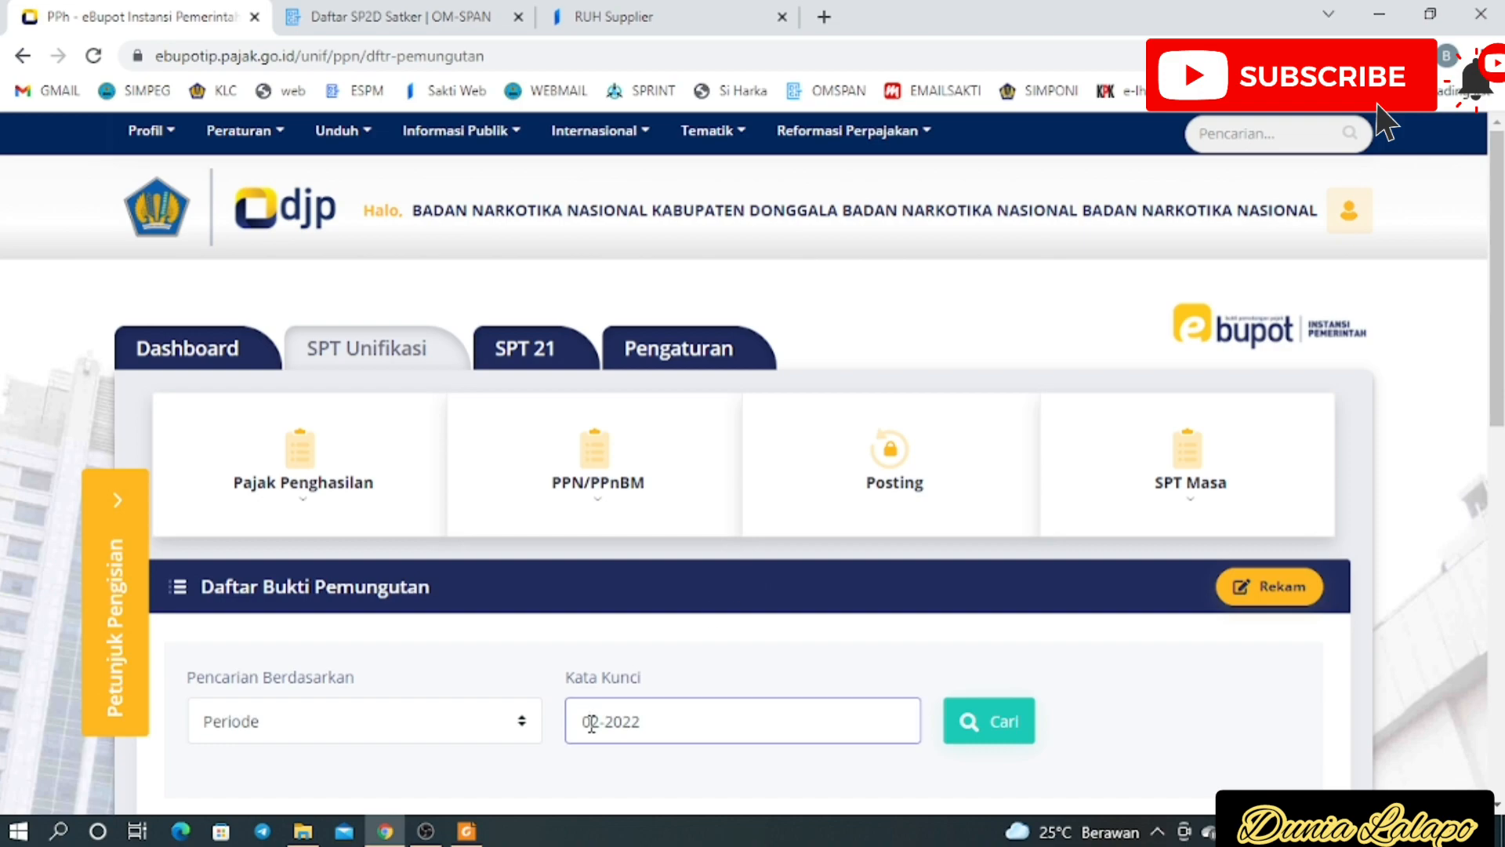
{"action": "key", "text": "BackSpace"}
{"action": "type", "text": "1"}
{"action": "left_click", "coordinate": [1004, 729]}
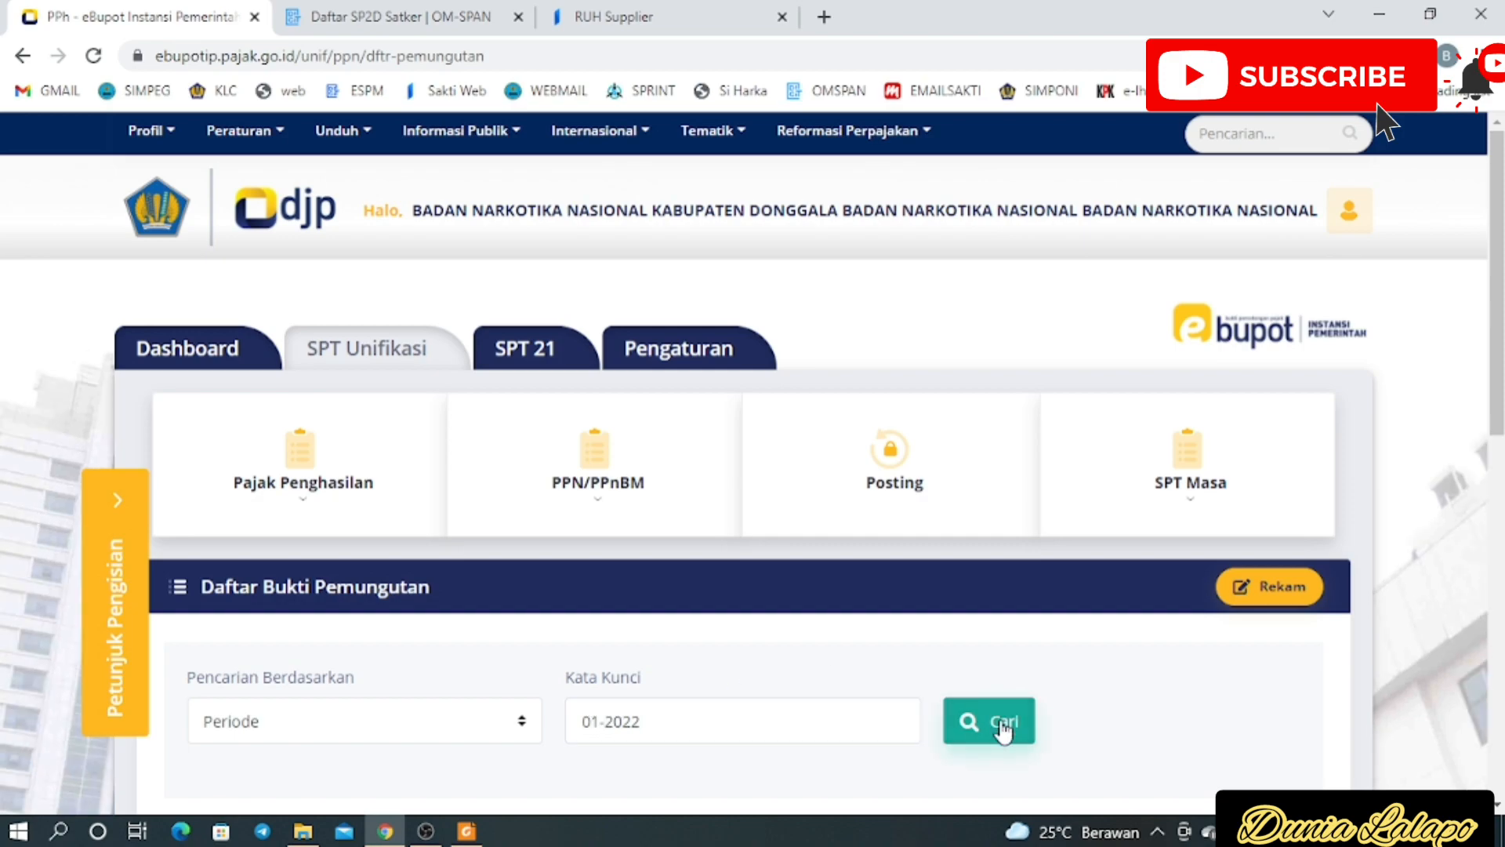
{"action": "scroll", "coordinate": [1384, 122], "scroll_direction": "down", "scroll_amount": 7}
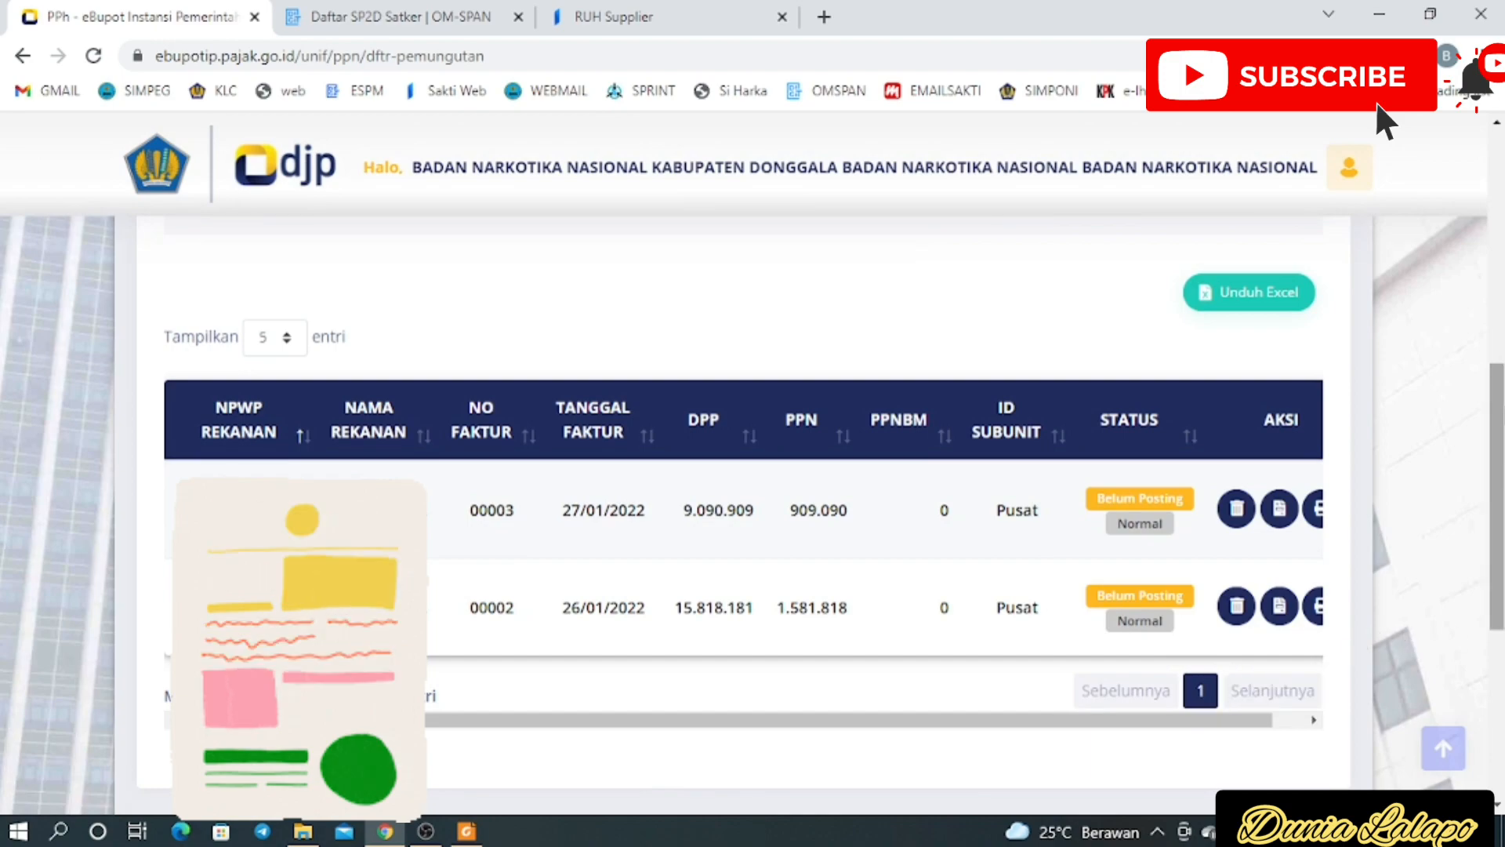
{"action": "scroll", "coordinate": [1066, 470], "scroll_direction": "up", "scroll_amount": 8}
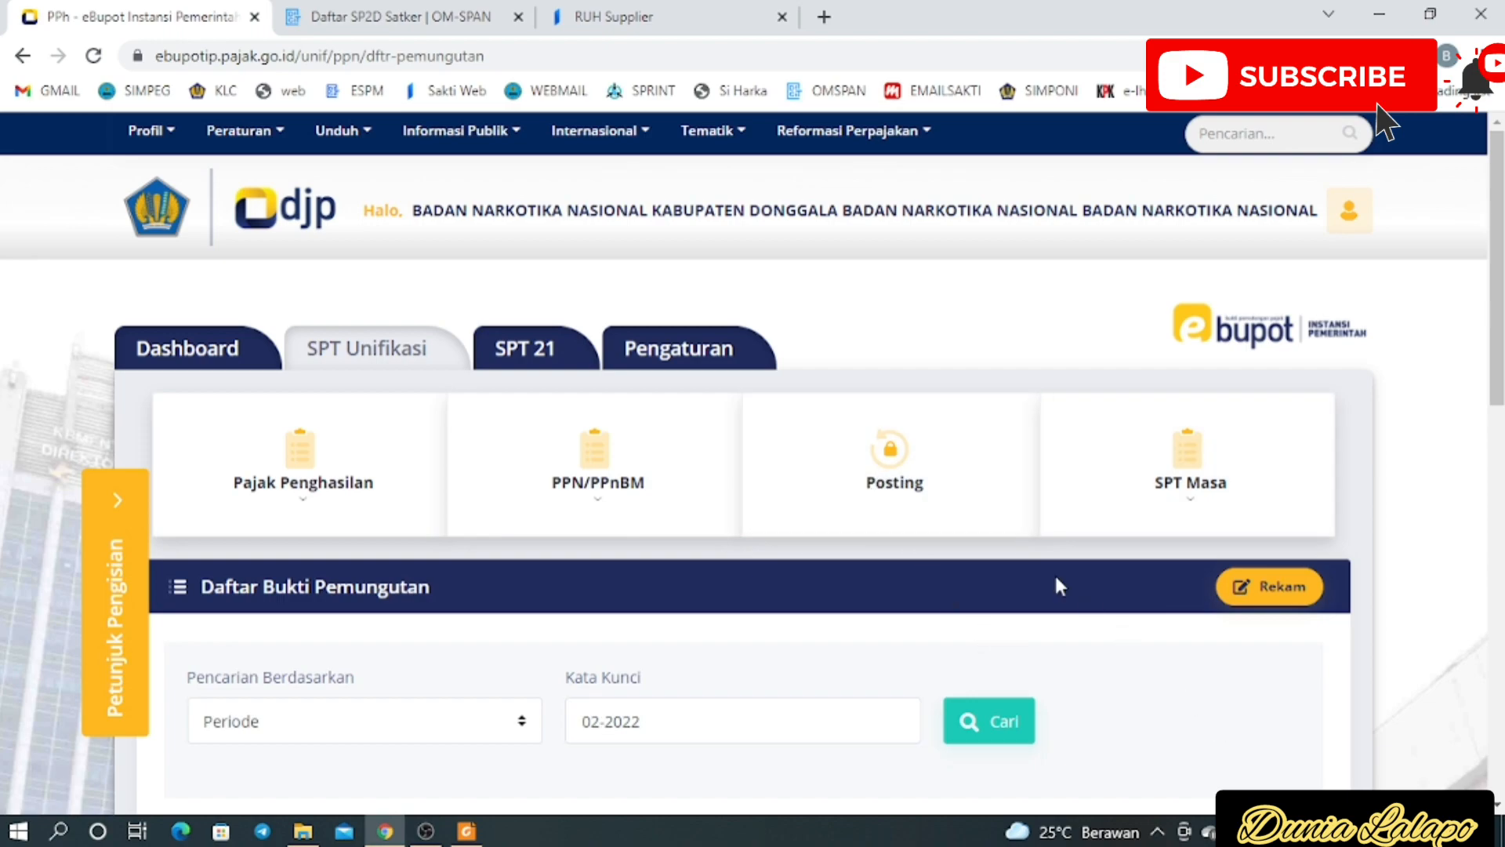
Open the data posting form and select tax year 2022 with tax period Januari
{"action": "left_click", "coordinate": [886, 473]}
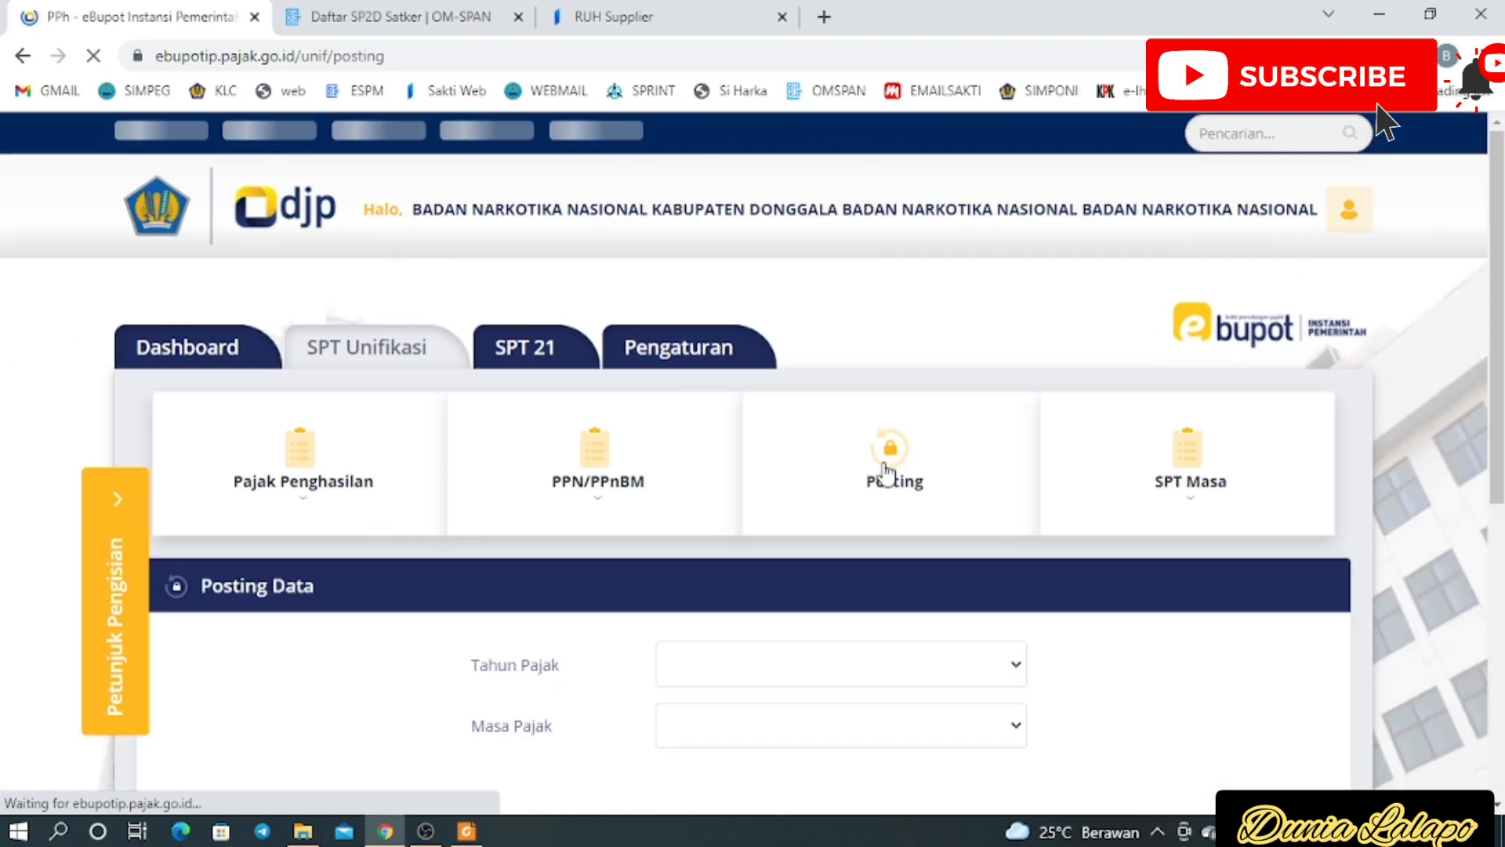
{"action": "left_click", "coordinate": [741, 670]}
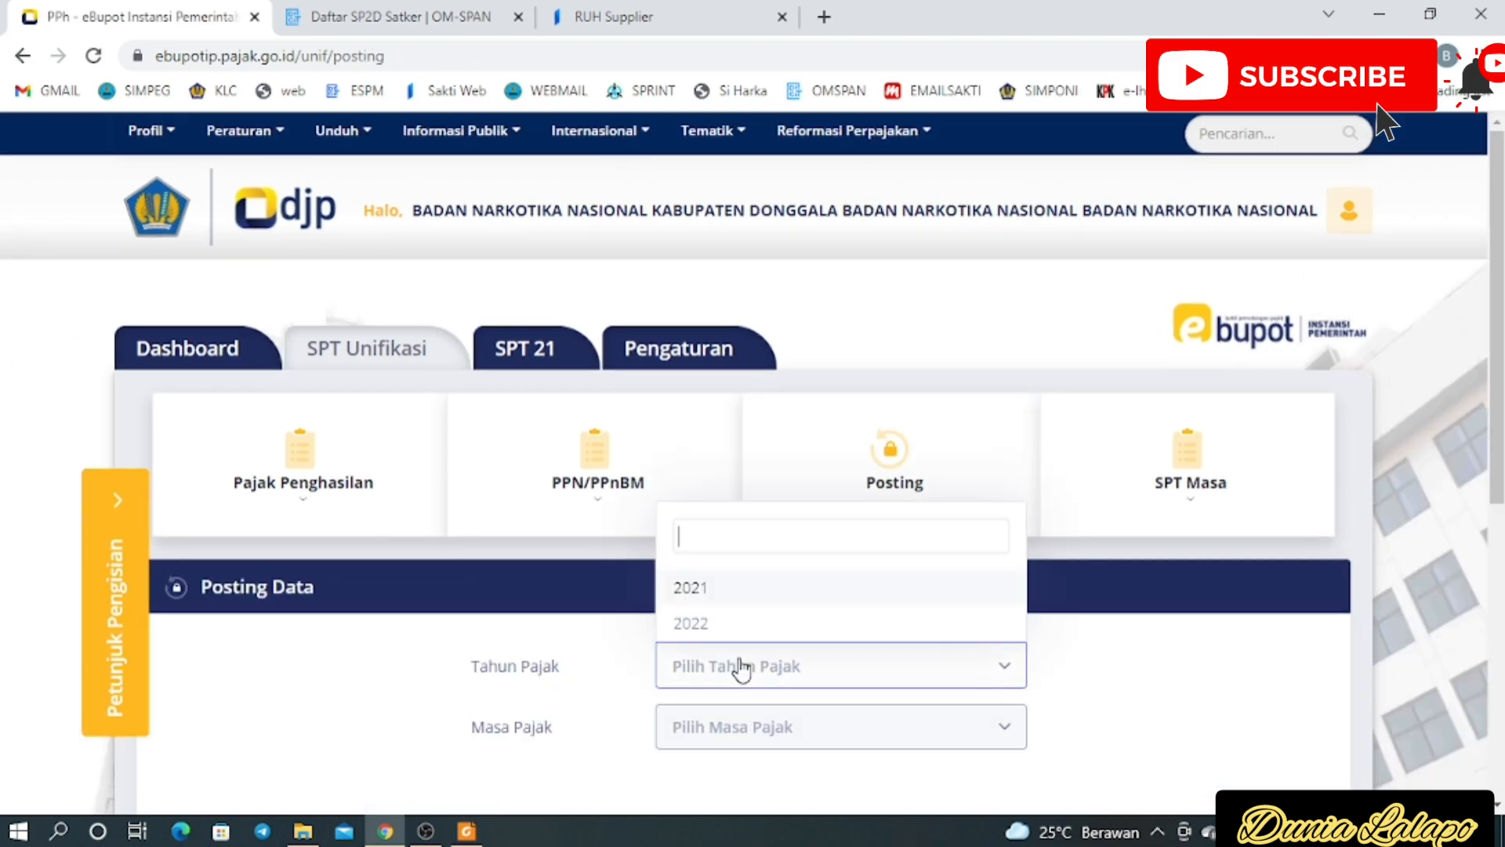
{"action": "left_click", "coordinate": [797, 623]}
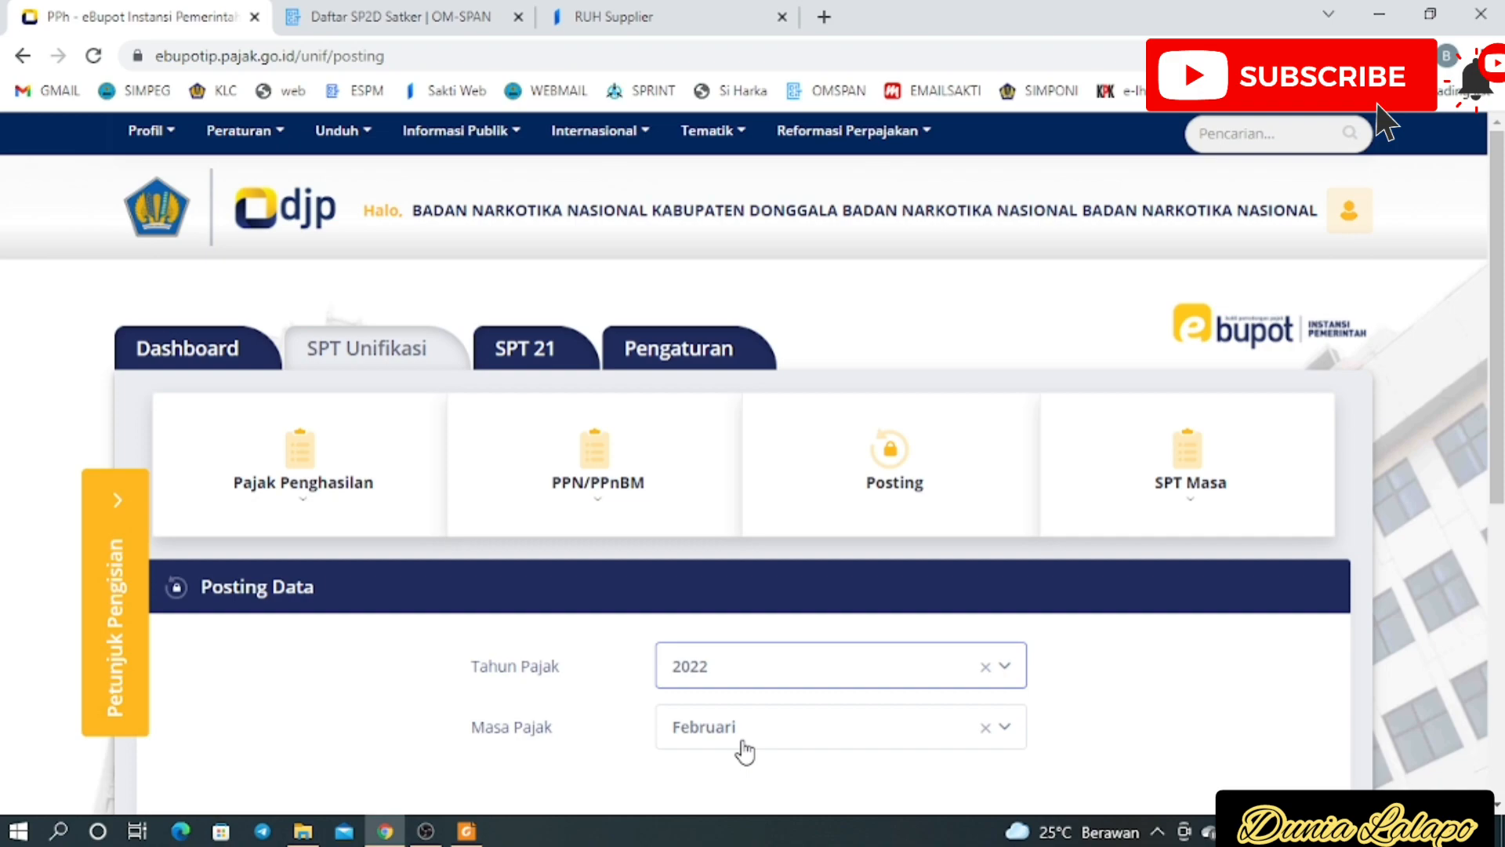
{"action": "left_click", "coordinate": [757, 733]}
{"action": "left_click", "coordinate": [809, 665]}
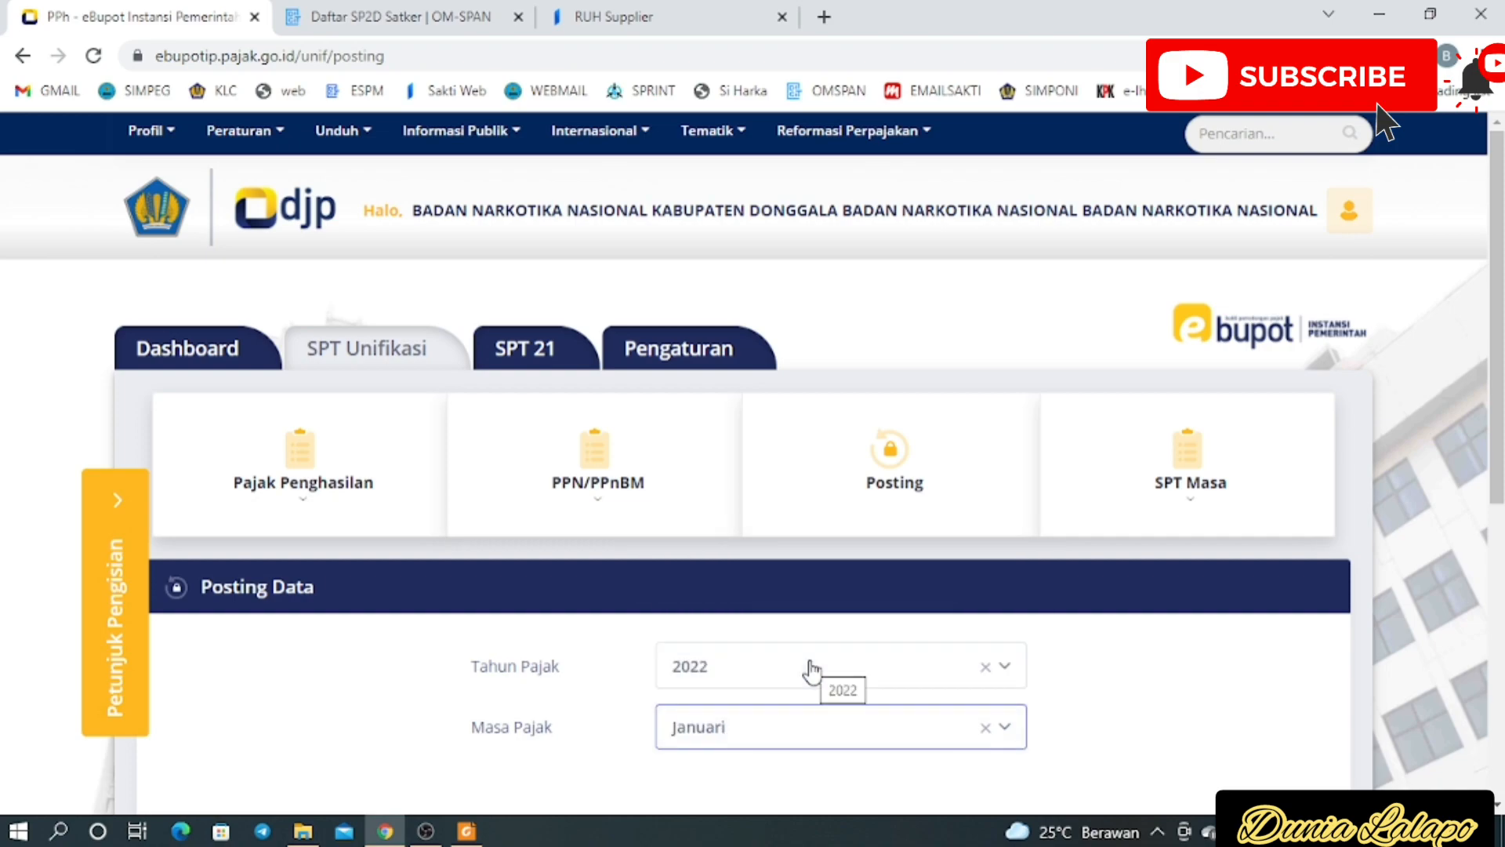
Check the selected period's data and confirm posting it to update the SPT for 2022/1
{"action": "scroll", "coordinate": [811, 665], "scroll_direction": "down", "scroll_amount": 2}
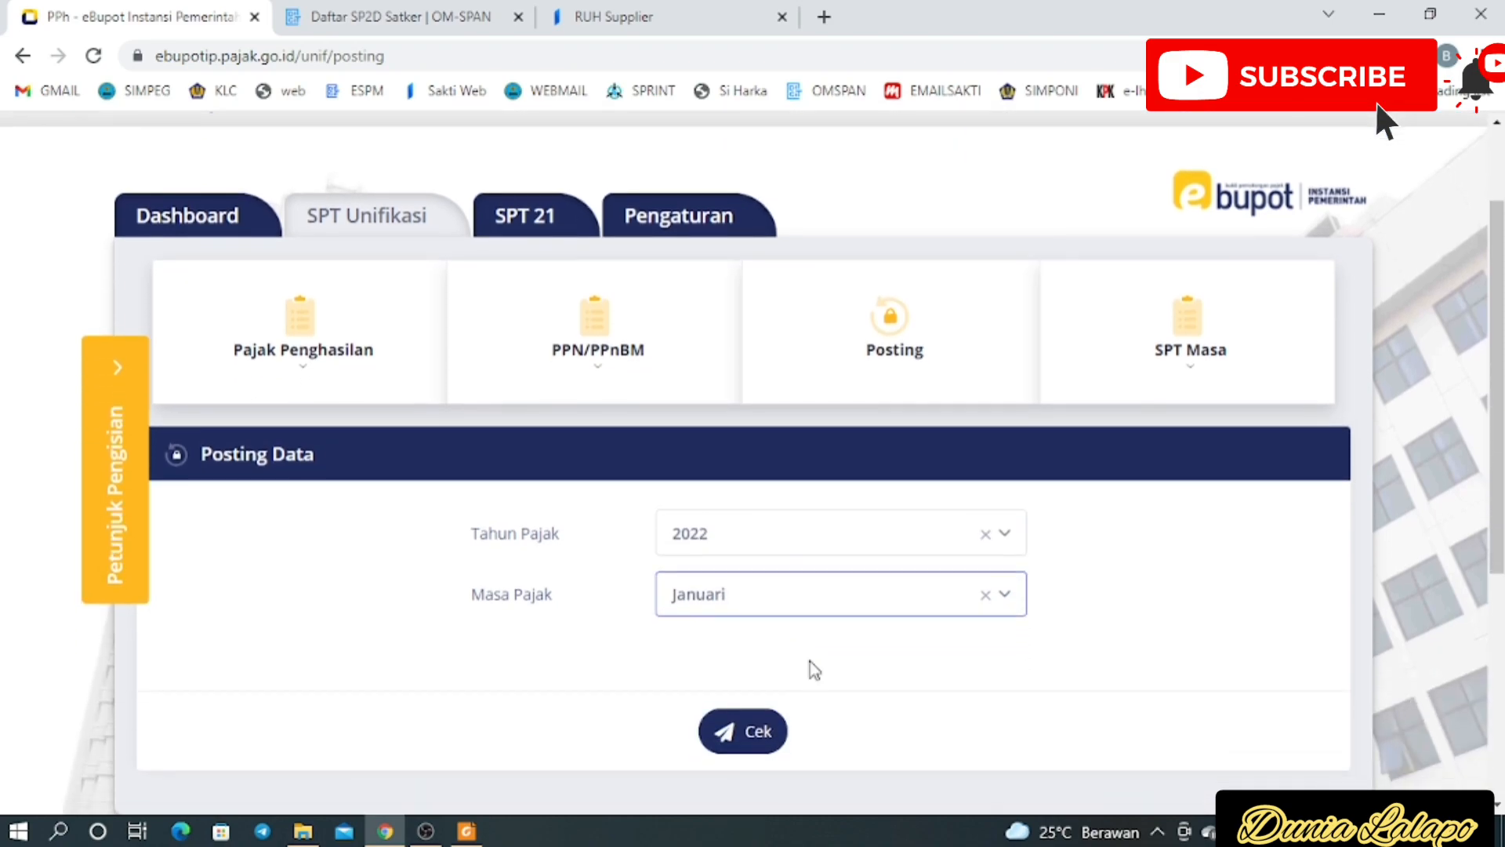
{"action": "left_click", "coordinate": [757, 729]}
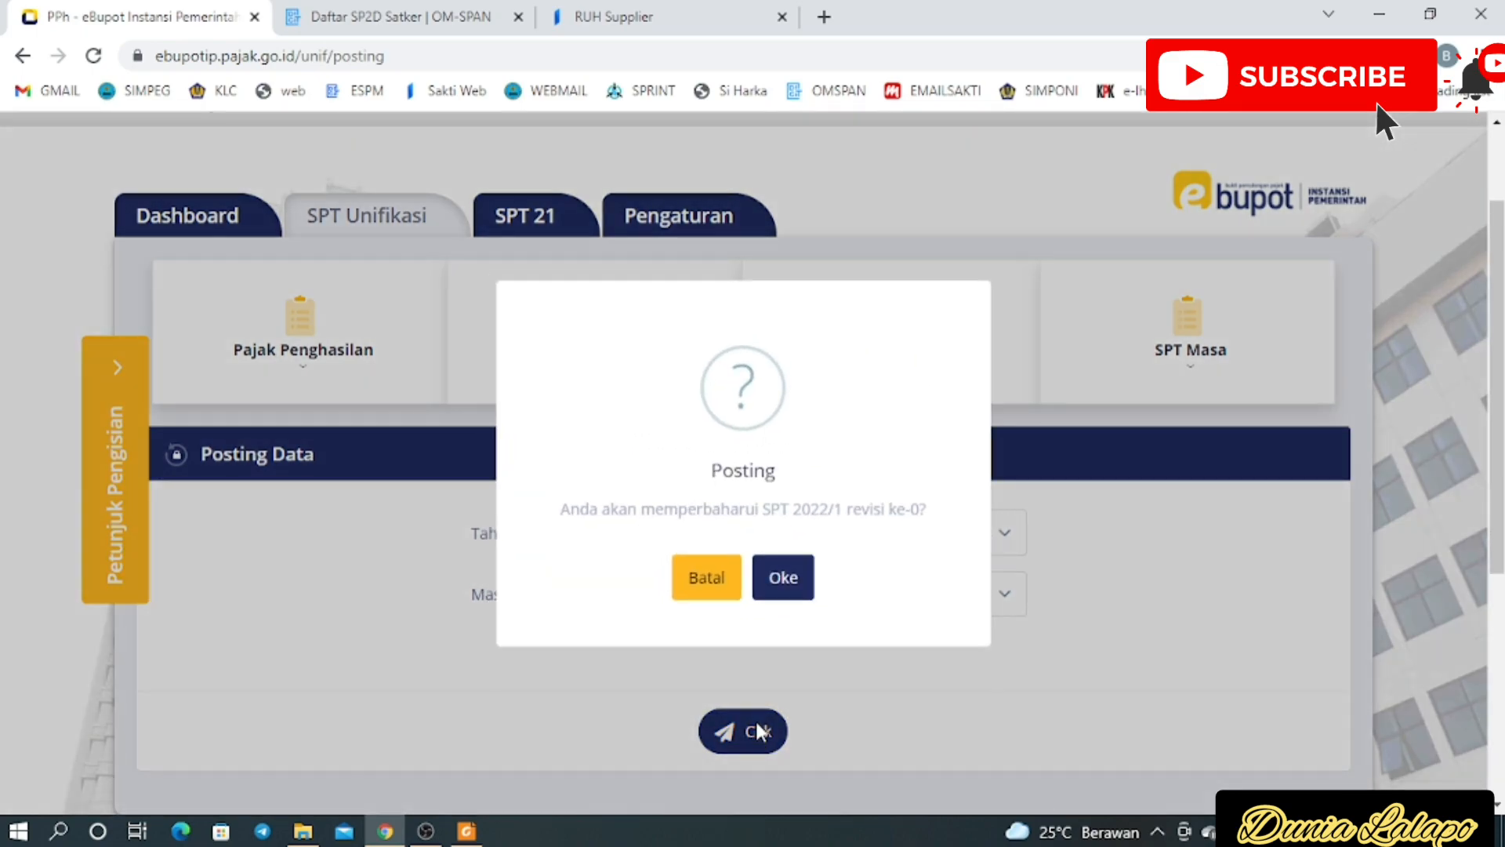
{"action": "left_click", "coordinate": [776, 596]}
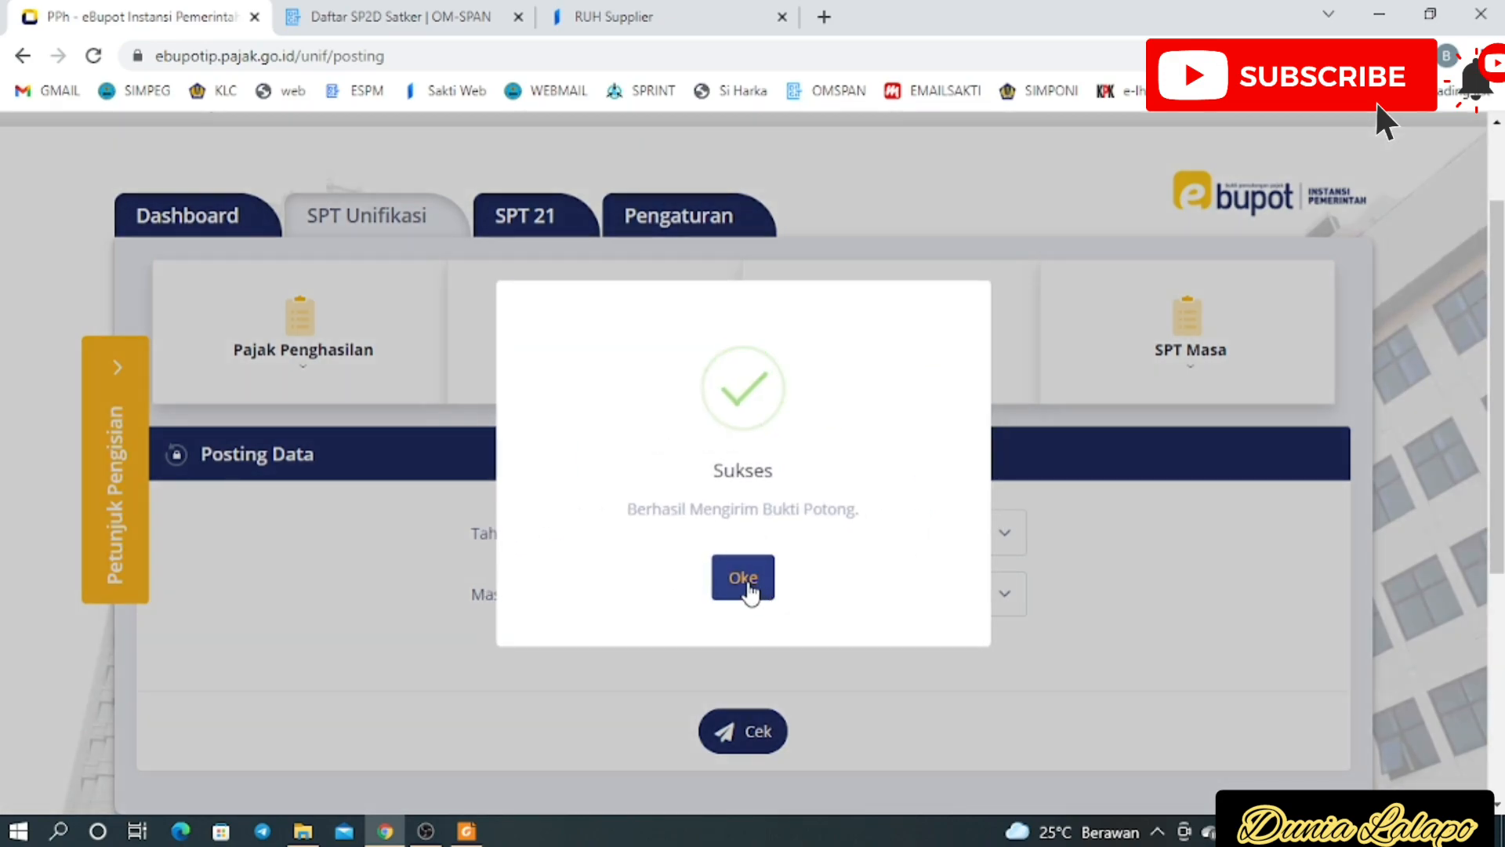
{"action": "left_click", "coordinate": [744, 582]}
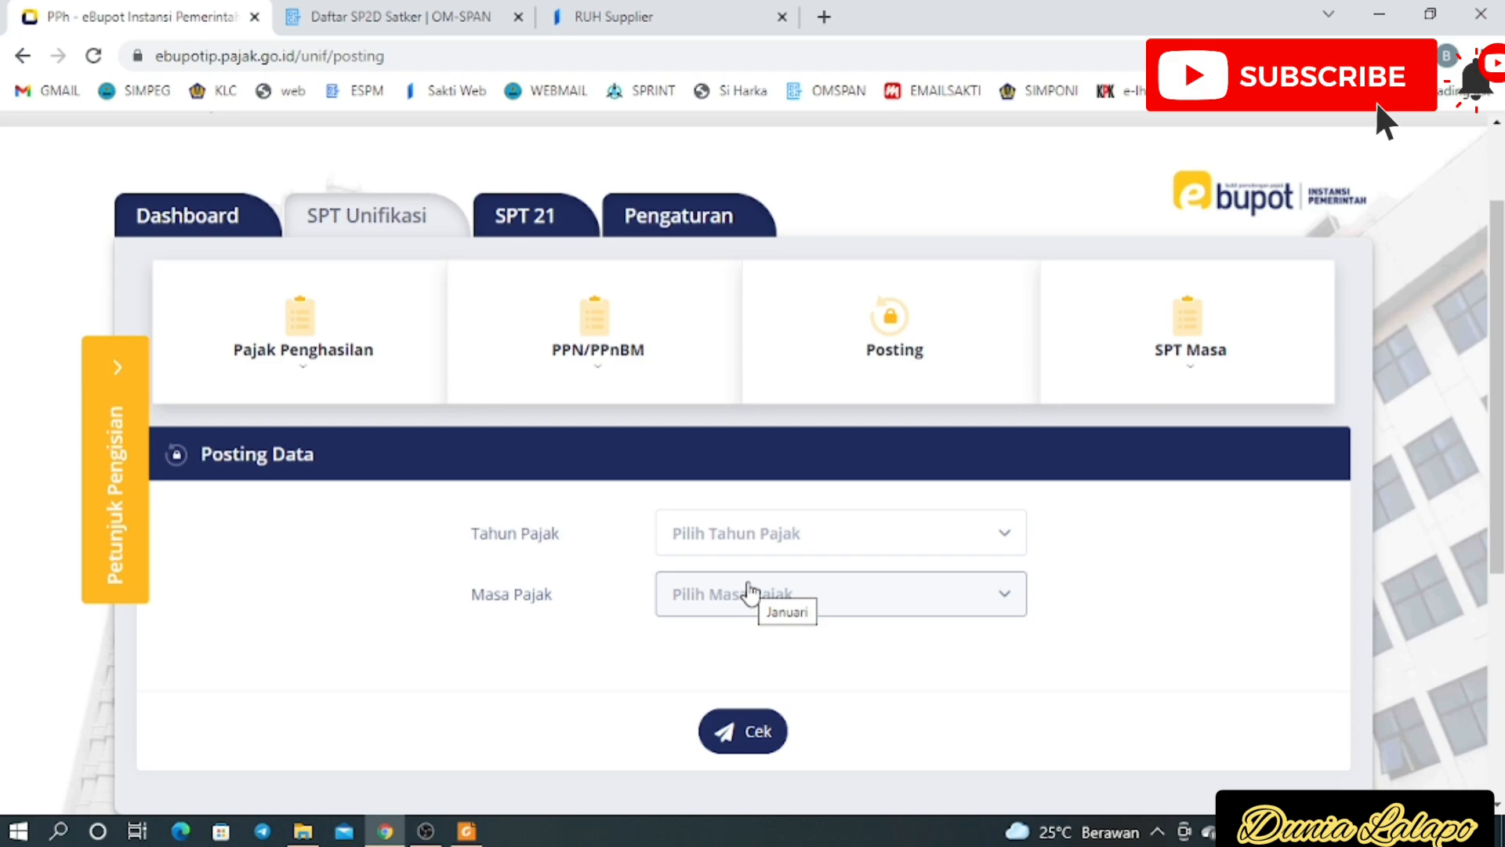
Search the PPN/PPnBM collection slip list for period 01-2022 and check the posting status and available actions of each slip
{"action": "left_click", "coordinate": [652, 351]}
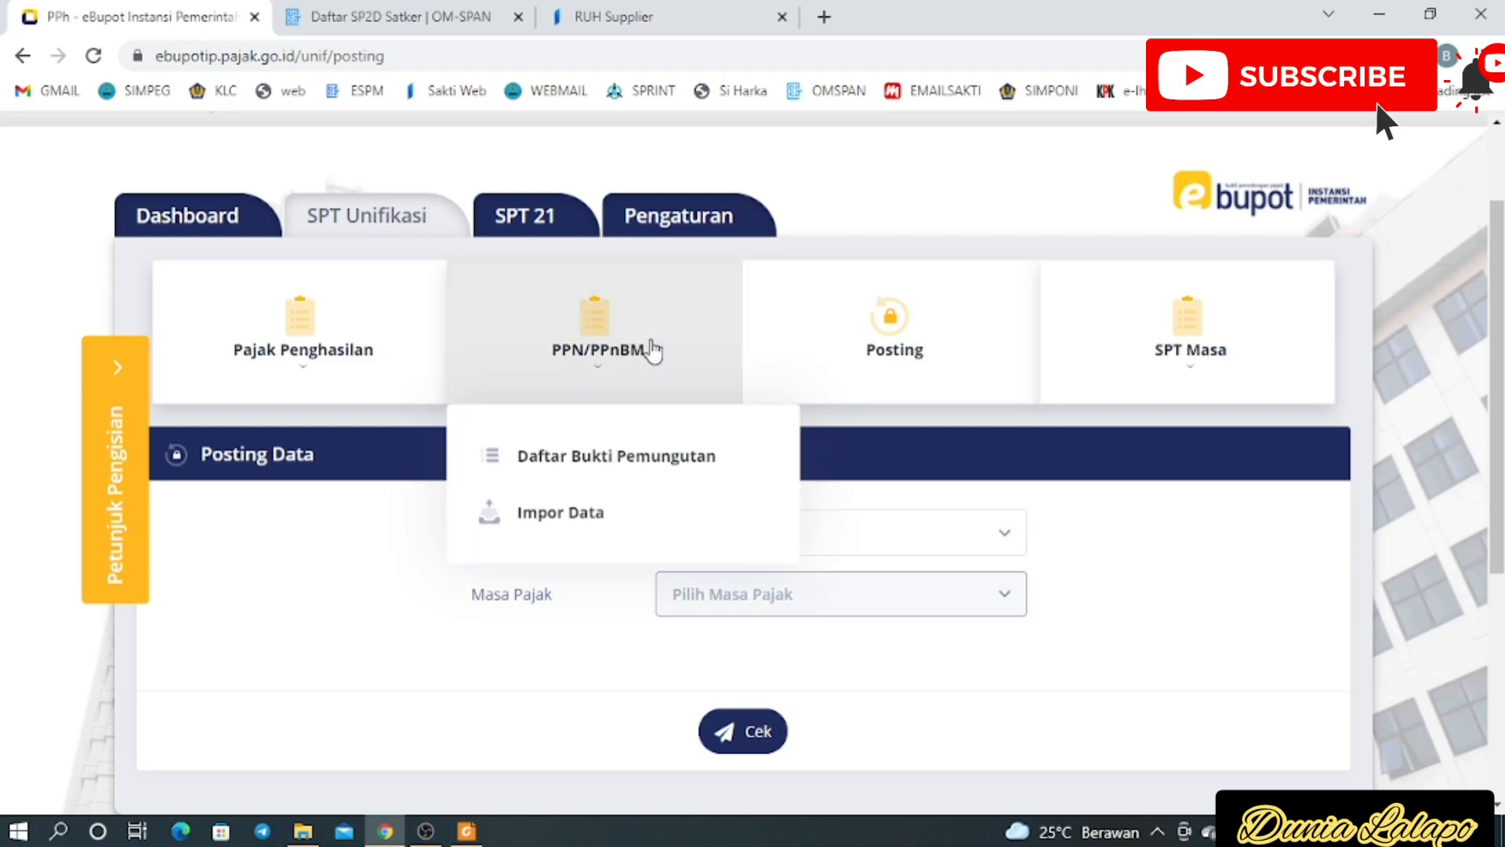
{"action": "left_click", "coordinate": [654, 476]}
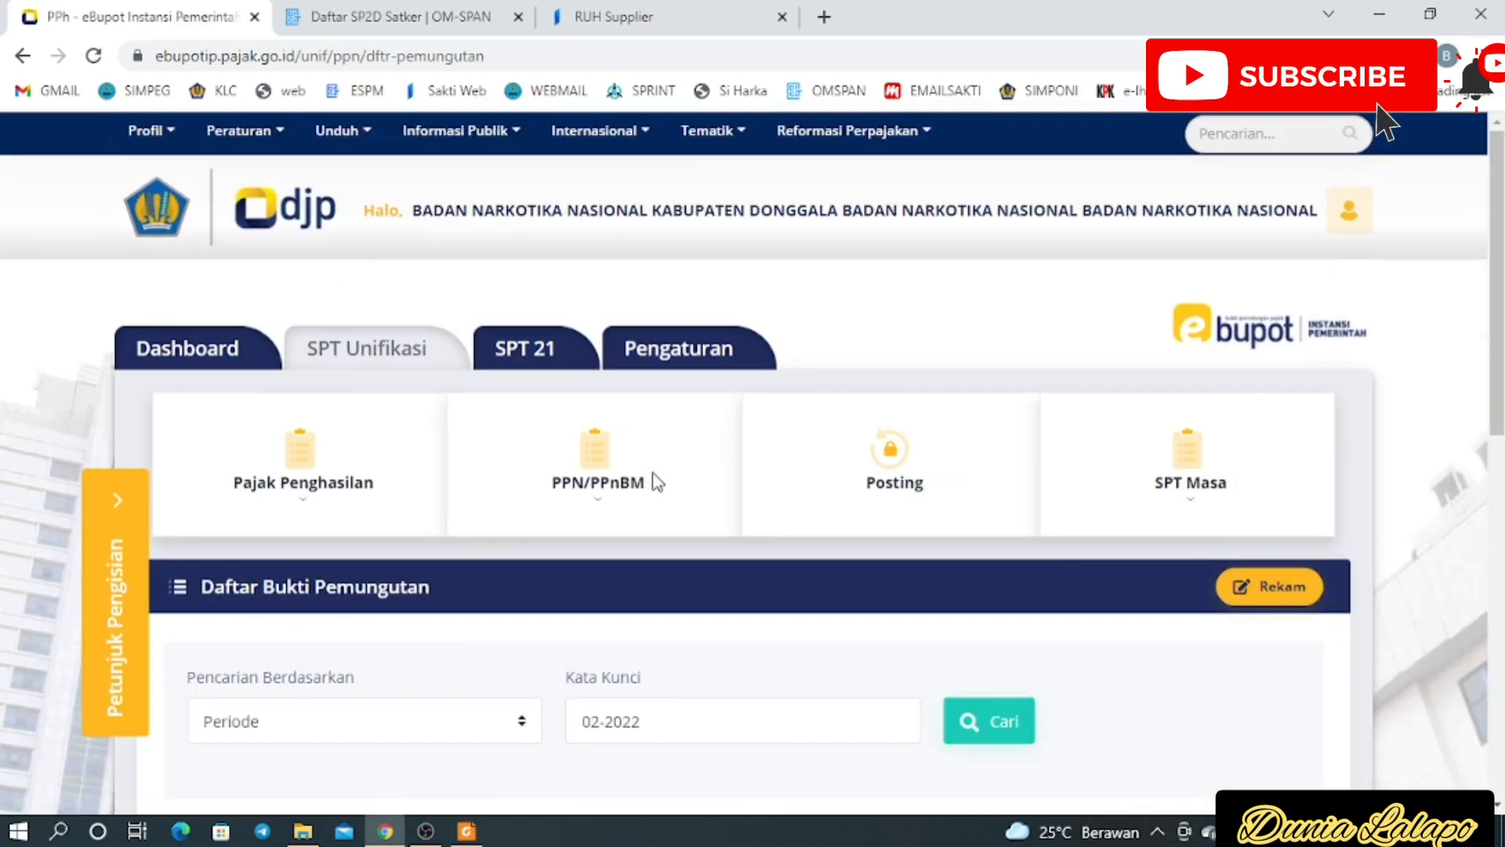
{"action": "left_click", "coordinate": [600, 722]}
{"action": "key", "text": "BackSpace"}
{"action": "type", "text": "1"}
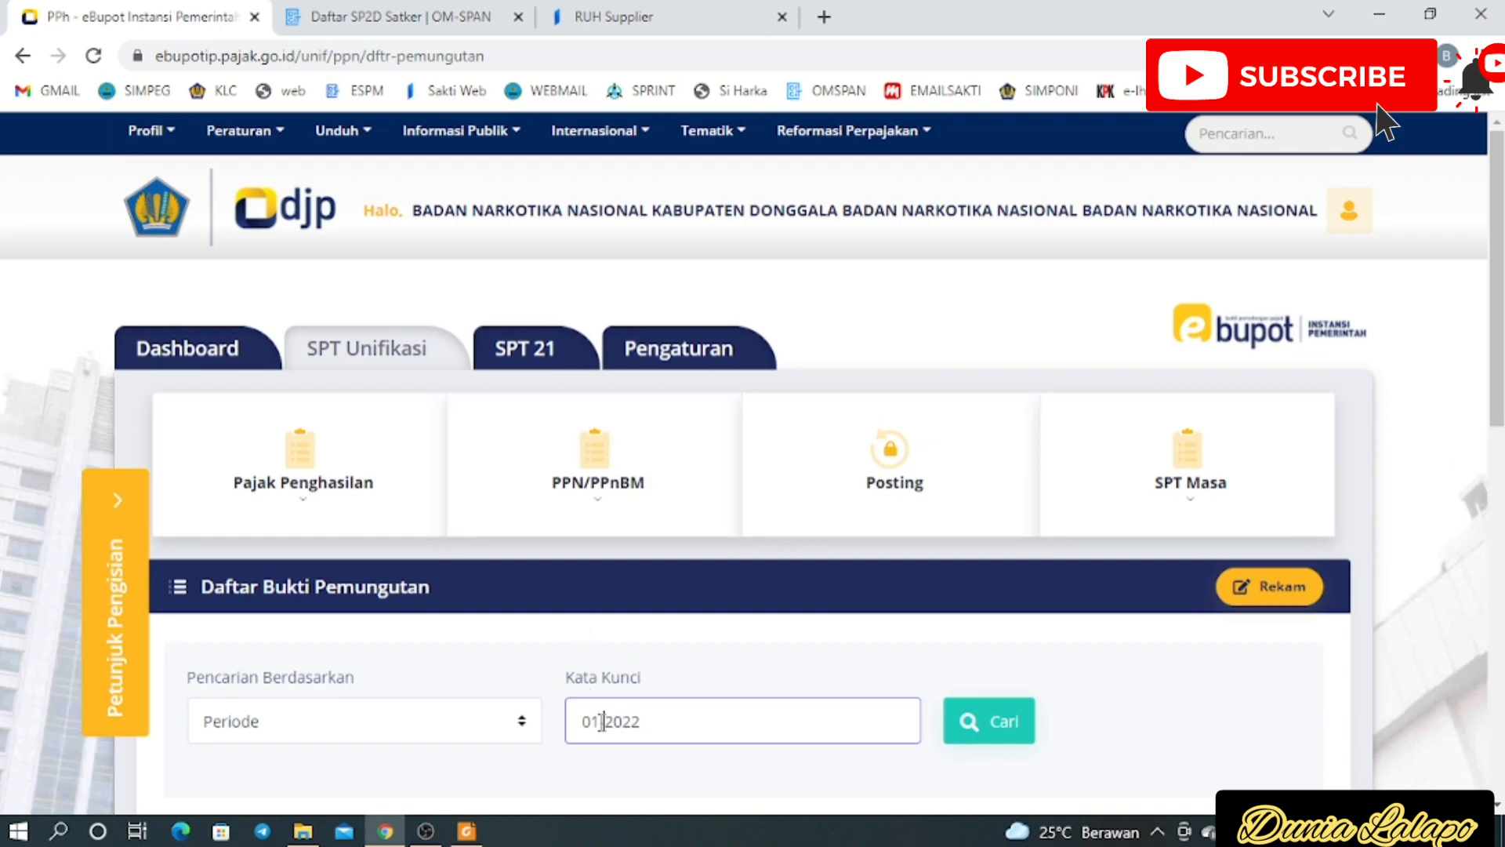
{"action": "left_click", "coordinate": [1033, 743]}
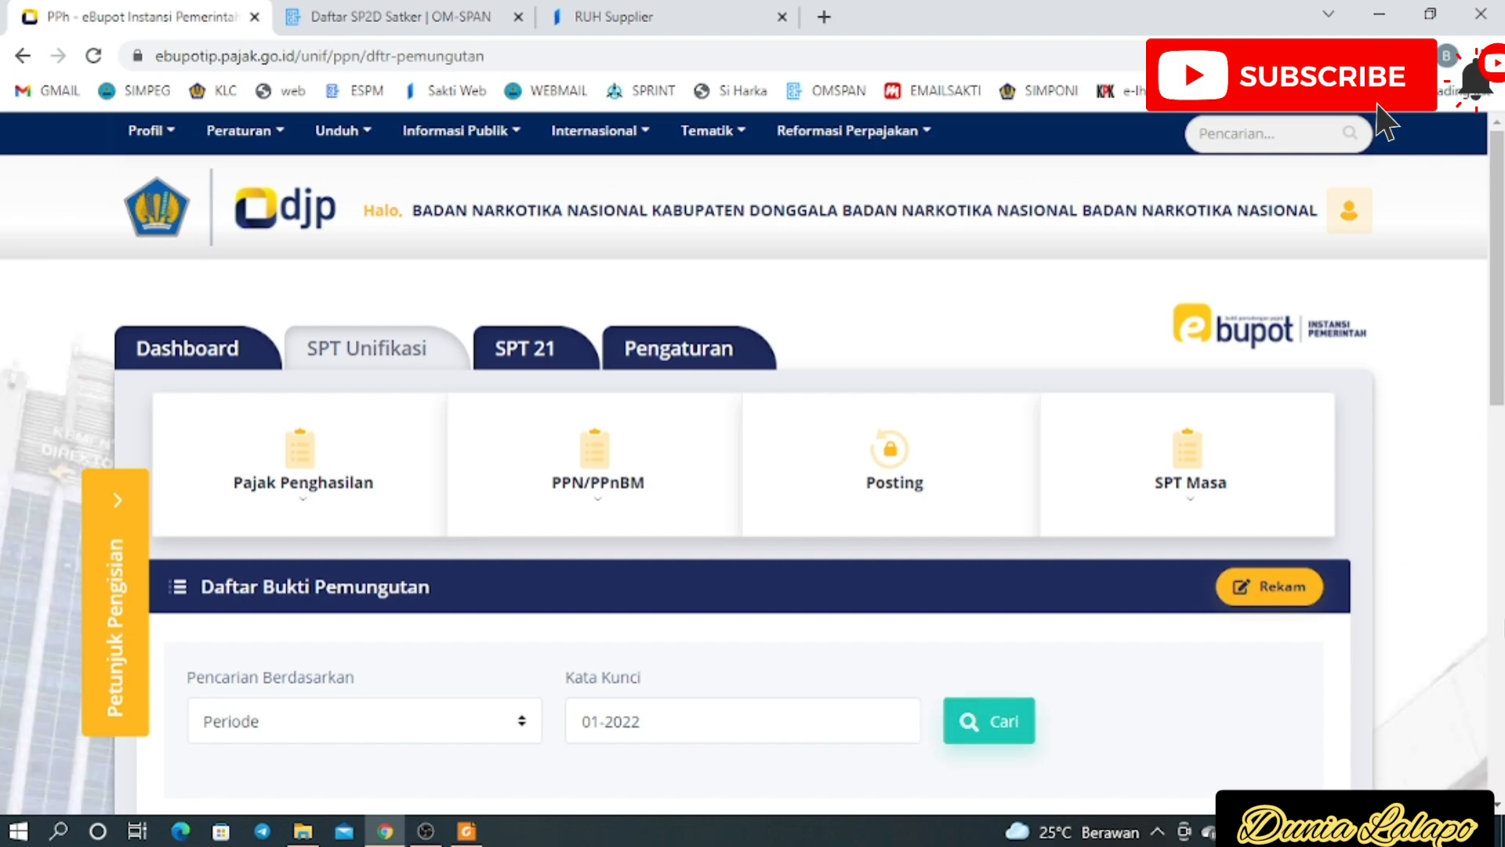
{"action": "scroll", "coordinate": [753, 486], "scroll_direction": "down", "scroll_amount": 6}
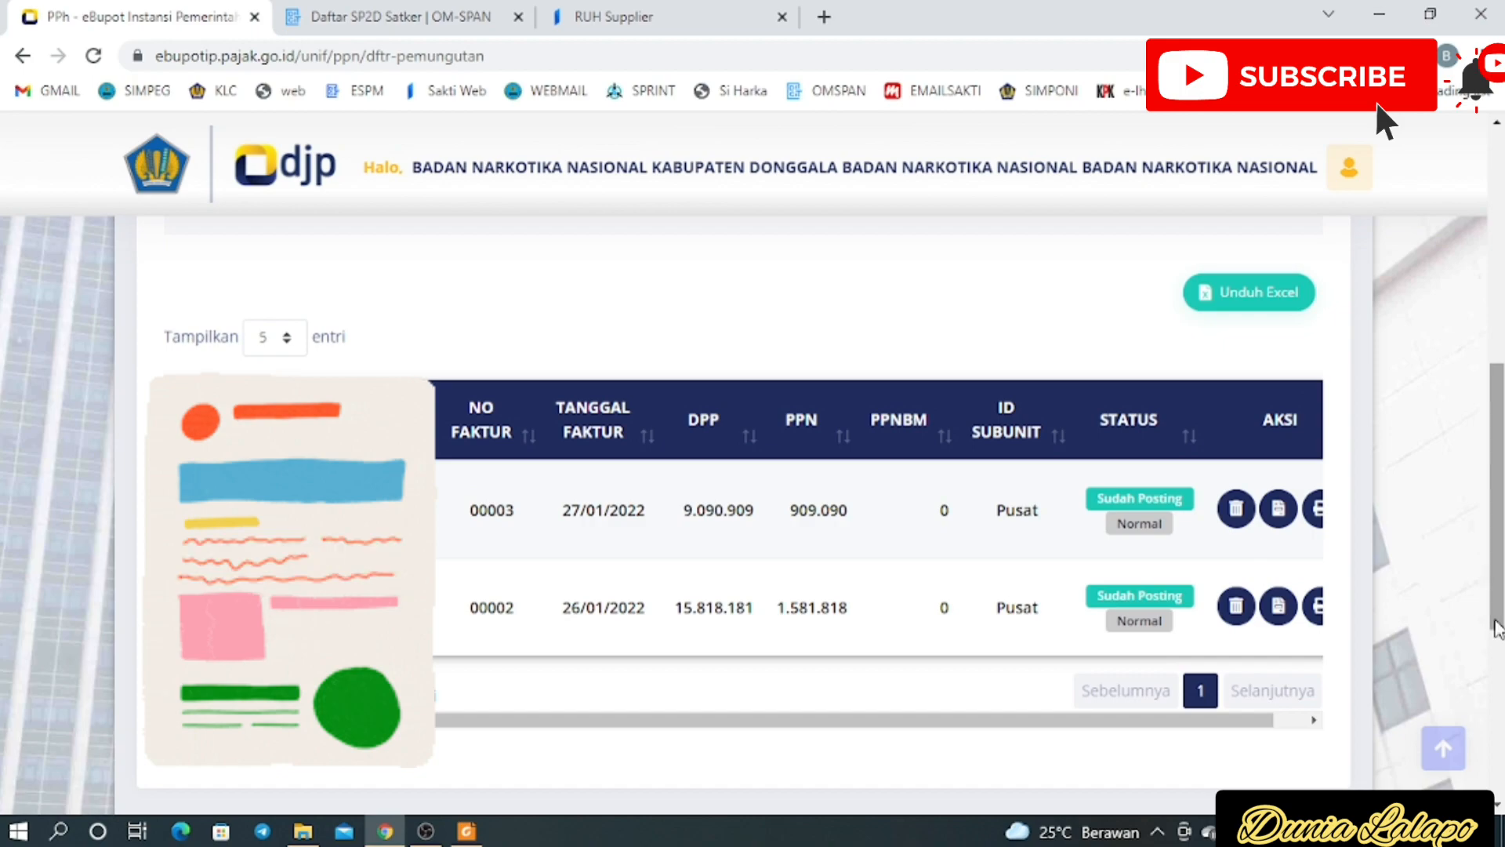
{"action": "left_click", "coordinate": [1279, 720]}
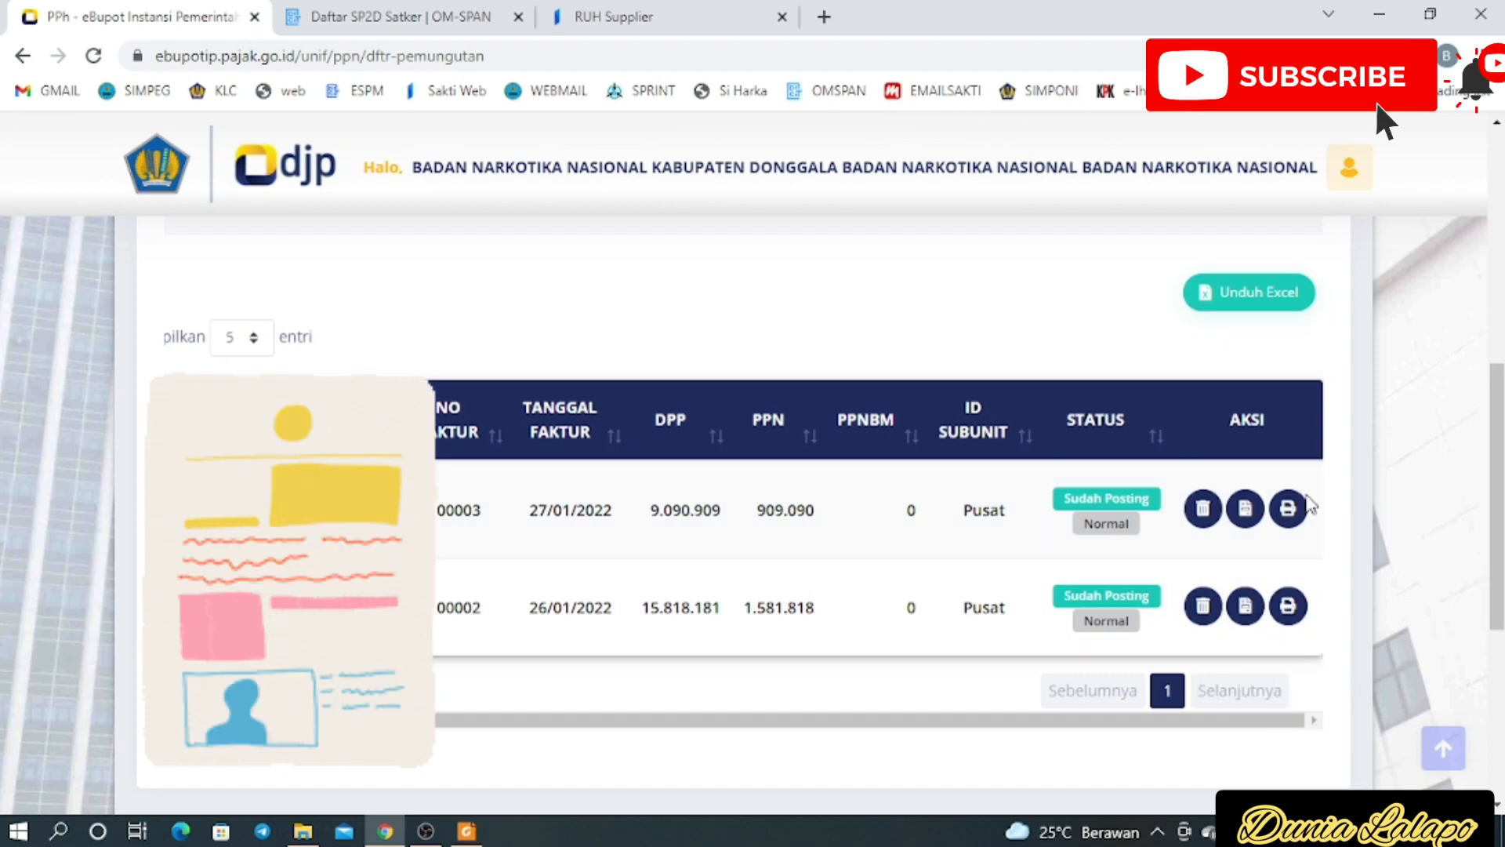